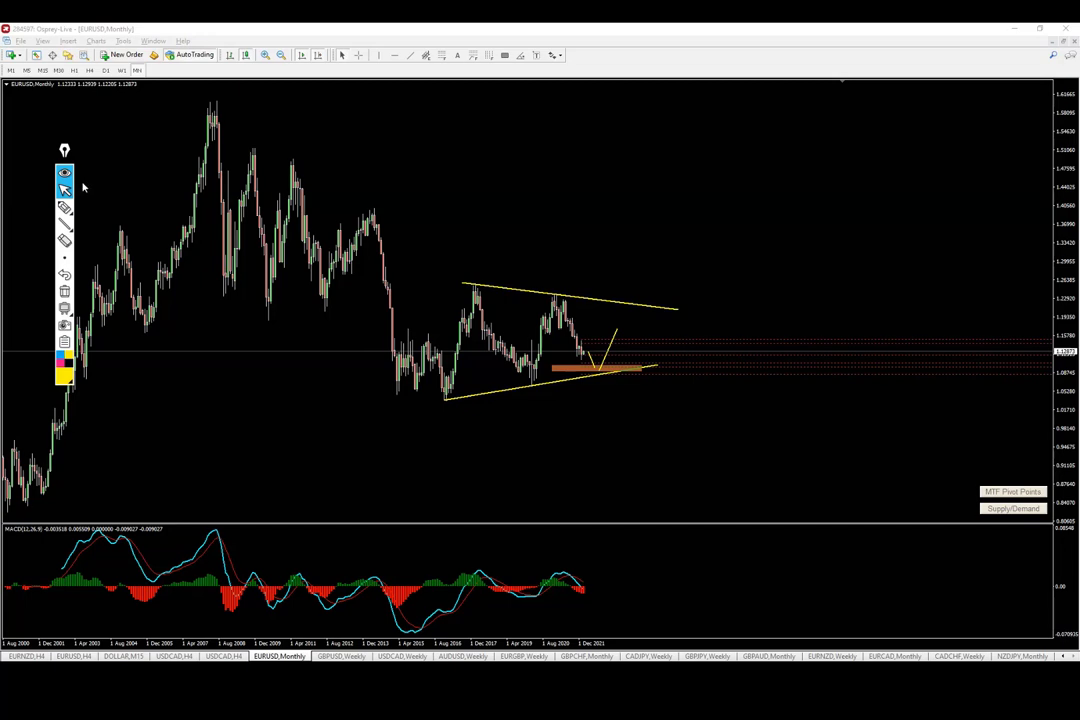
# Sketch freehand strokes under the 2015–2016 lows and up to the 2018 high on the EURUSD monthly chart, and clear them
pyautogui.click(64, 207)
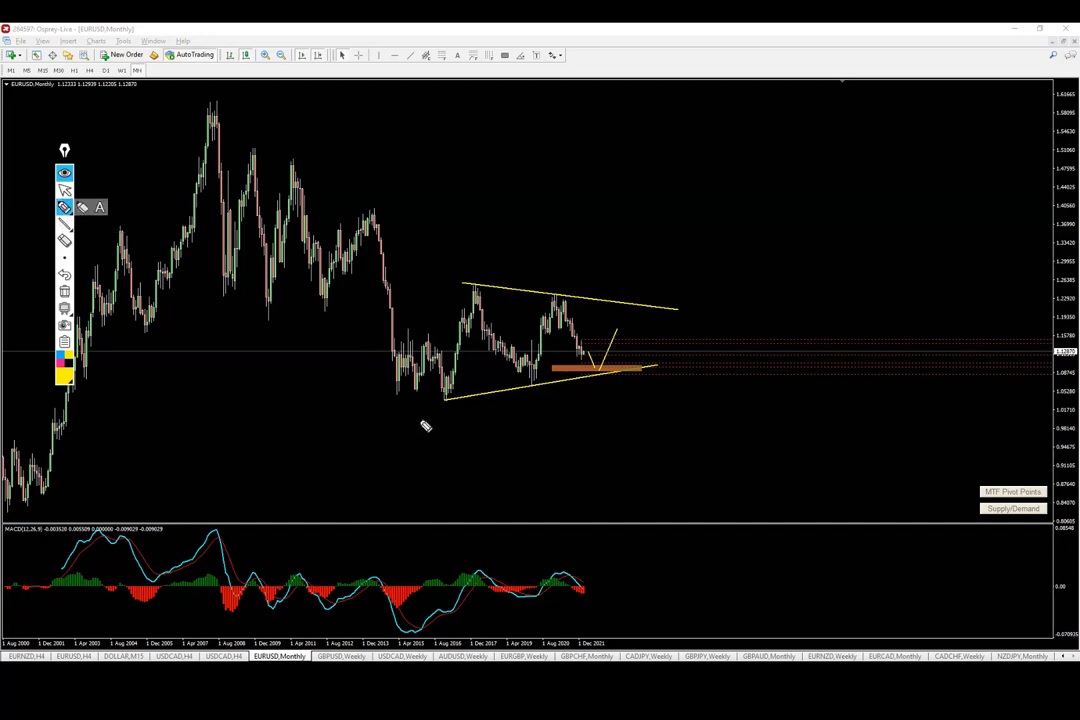
pyautogui.moveTo(460, 408); pyautogui.dragTo(388, 398)
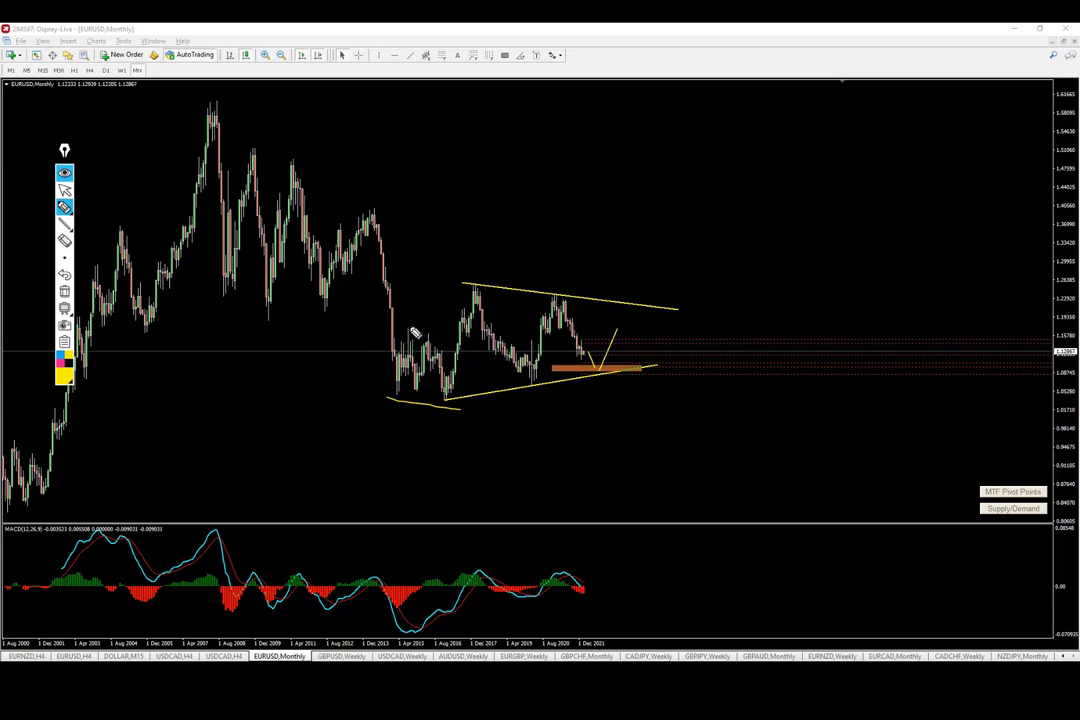
pyautogui.moveTo(412, 327); pyautogui.dragTo(470, 287)
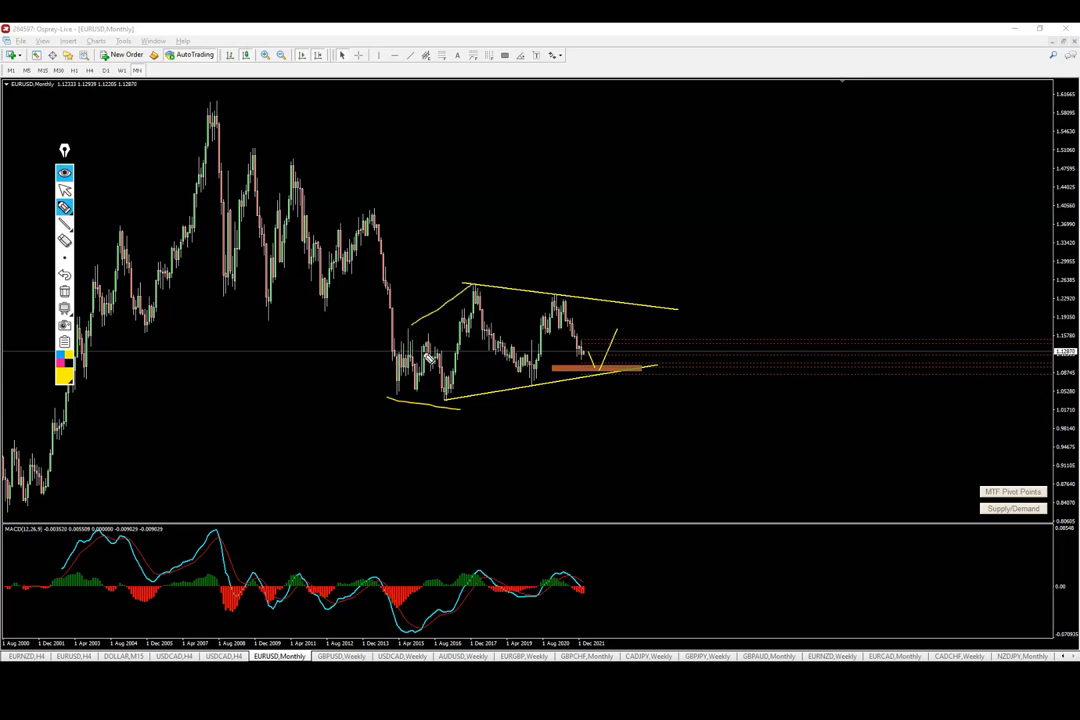
pyautogui.click(64, 292)
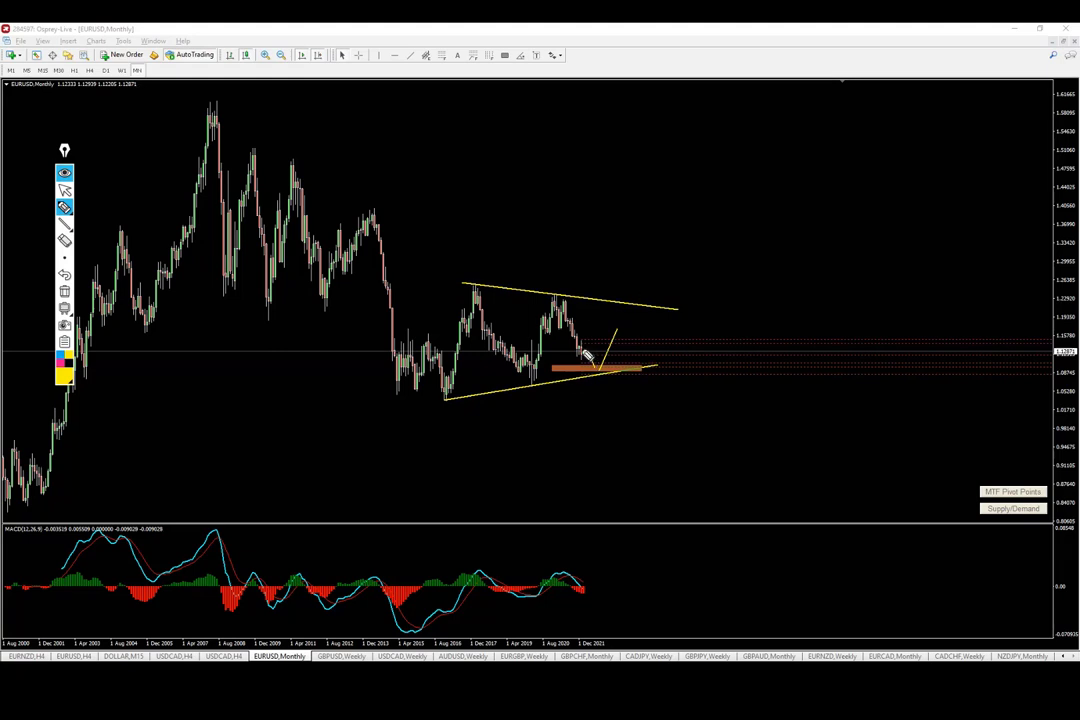
# Sketch a freehand box from current price to the orange support zone, mark that zone's horizontal levels, and clear the sketches
pyautogui.moveTo(588, 357)
pyautogui.mouseDown()
pyautogui.moveTo(597, 352)
pyautogui.moveTo(598, 376)
pyautogui.moveTo(587, 380)
pyautogui.moveTo(582, 350)
pyautogui.mouseUp()
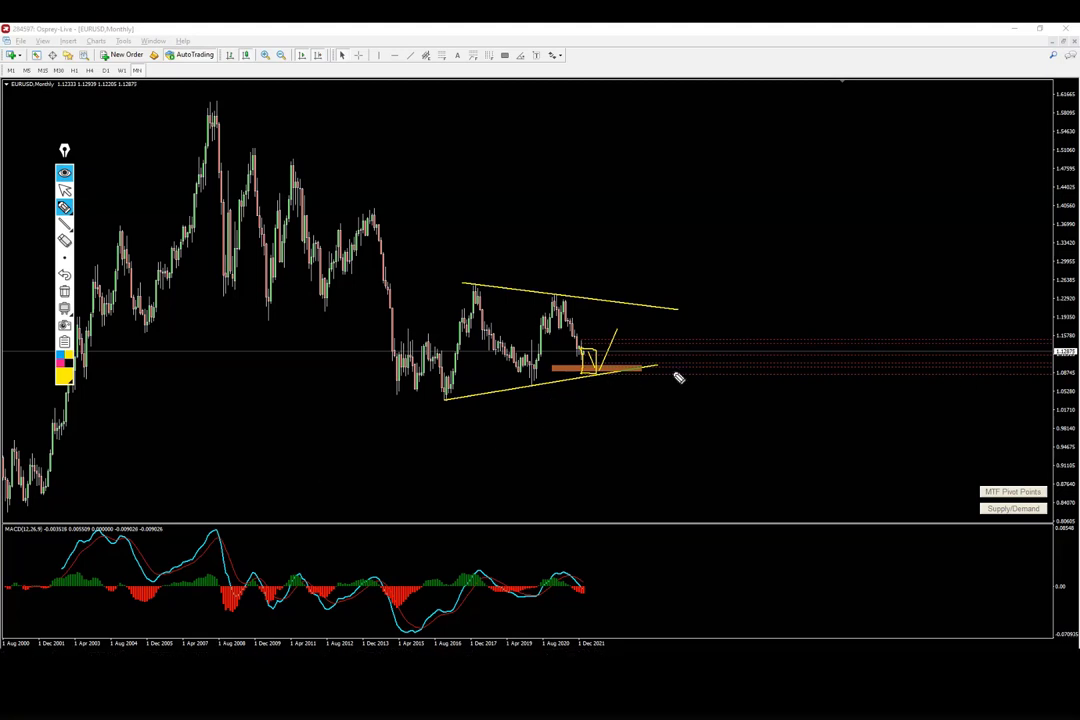
pyautogui.moveTo(582, 373)
pyautogui.mouseDown()
pyautogui.moveTo(598, 367)
pyautogui.moveTo(574, 366)
pyautogui.mouseUp()
pyautogui.moveTo(505, 360)
pyautogui.mouseDown()
pyautogui.moveTo(572, 371)
pyautogui.moveTo(593, 360)
pyautogui.mouseUp()
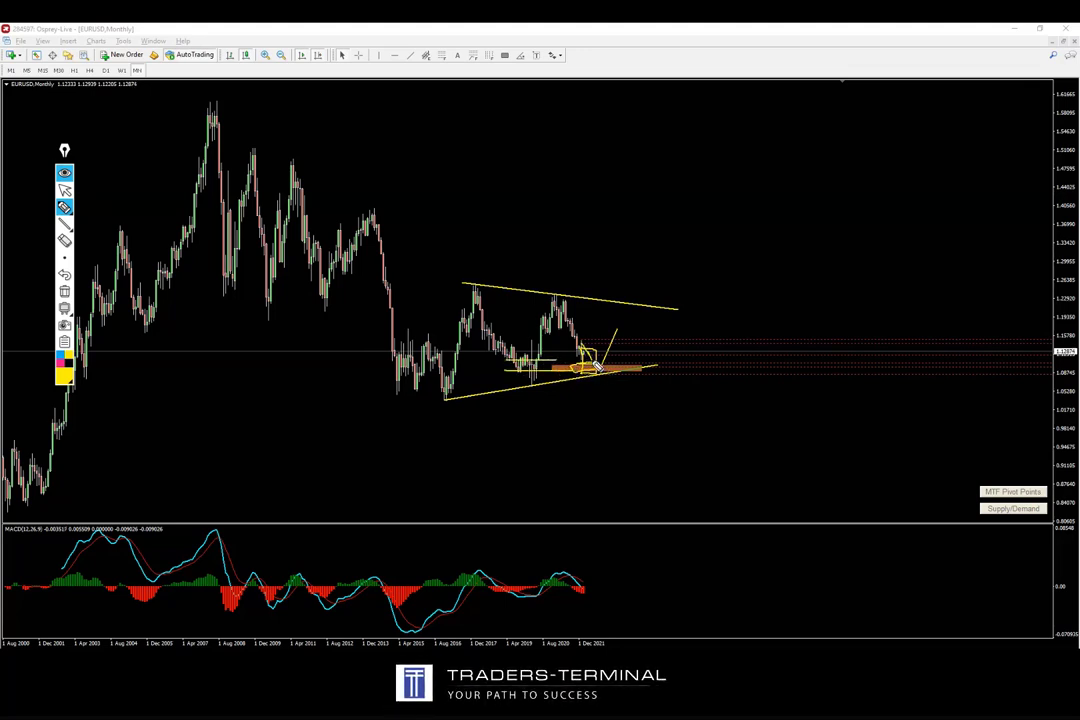
pyautogui.click(64, 291)
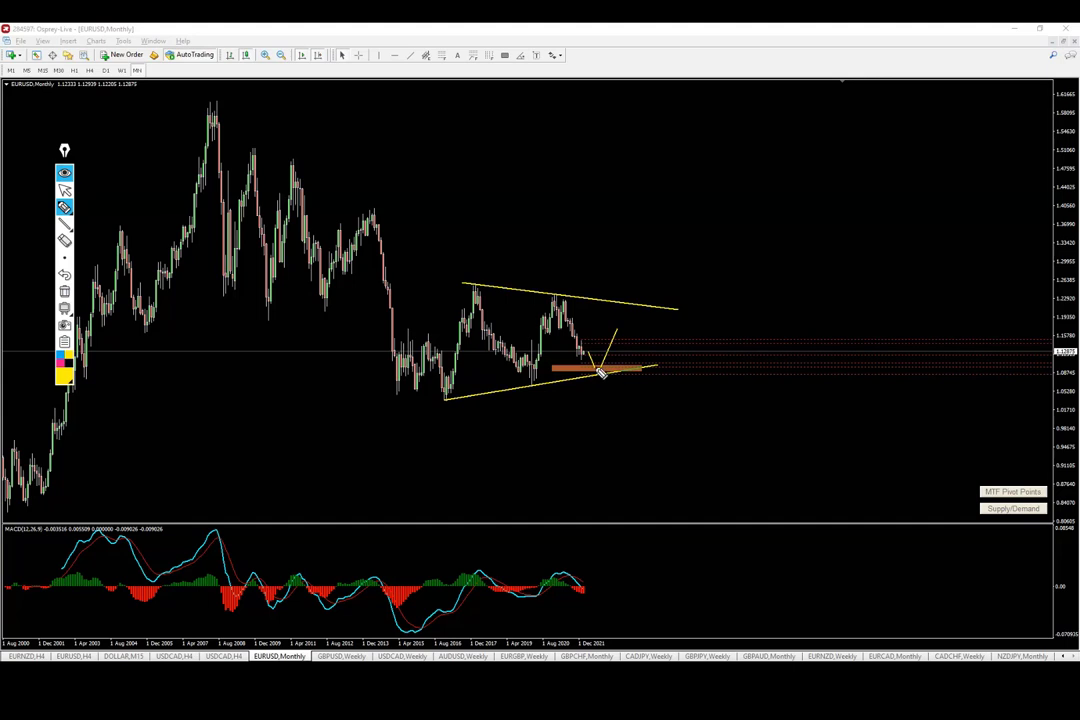
# On the EURUSD weekly chart, draw and clear a recent-high level with a rise-and-drop path to the orange zone, and return to Monthly
pyautogui.hotkey('ctrl', 'shift', '2')
pyautogui.click(121, 70)
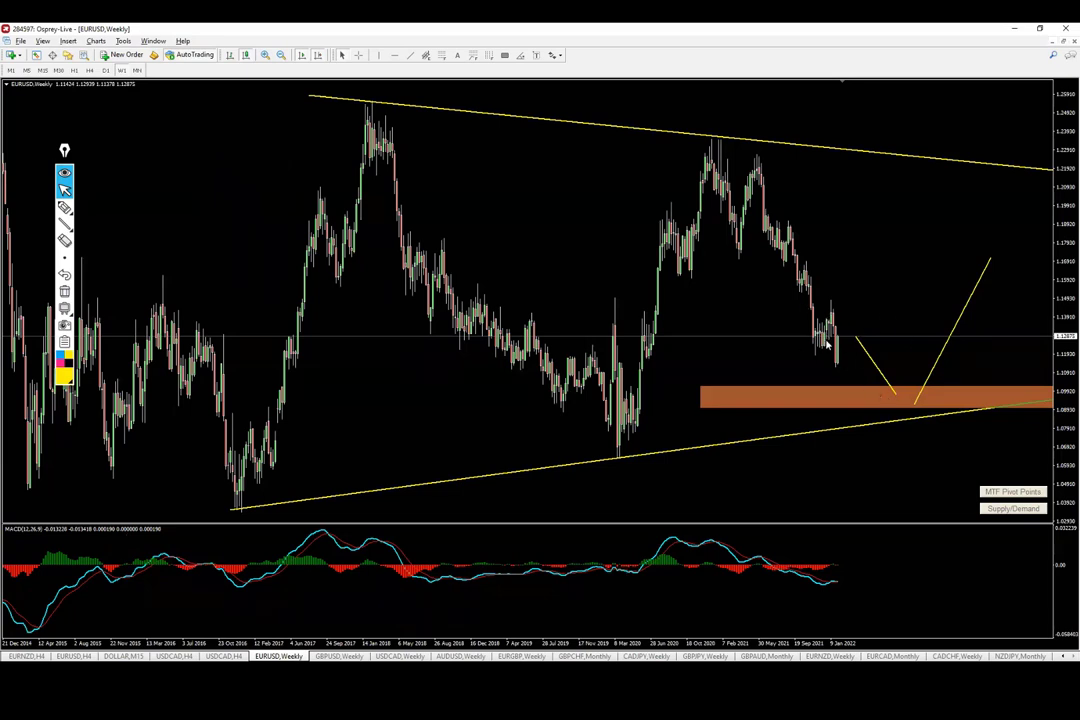
pyautogui.click(64, 224)
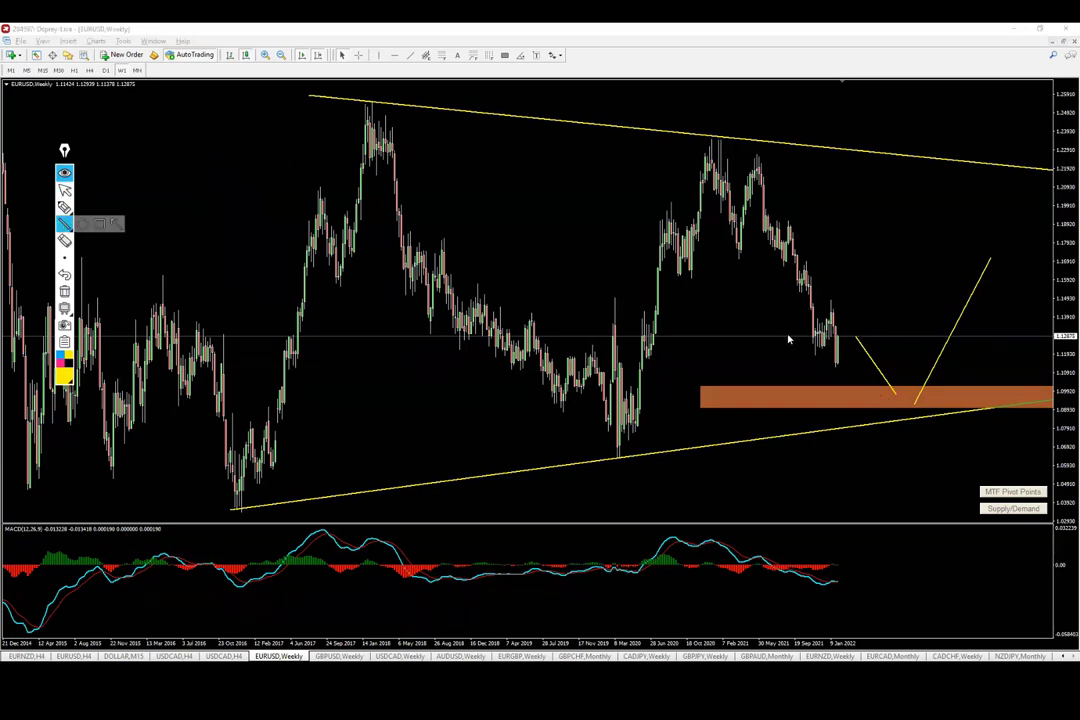
pyautogui.moveTo(815, 304); pyautogui.dragTo(937, 304)
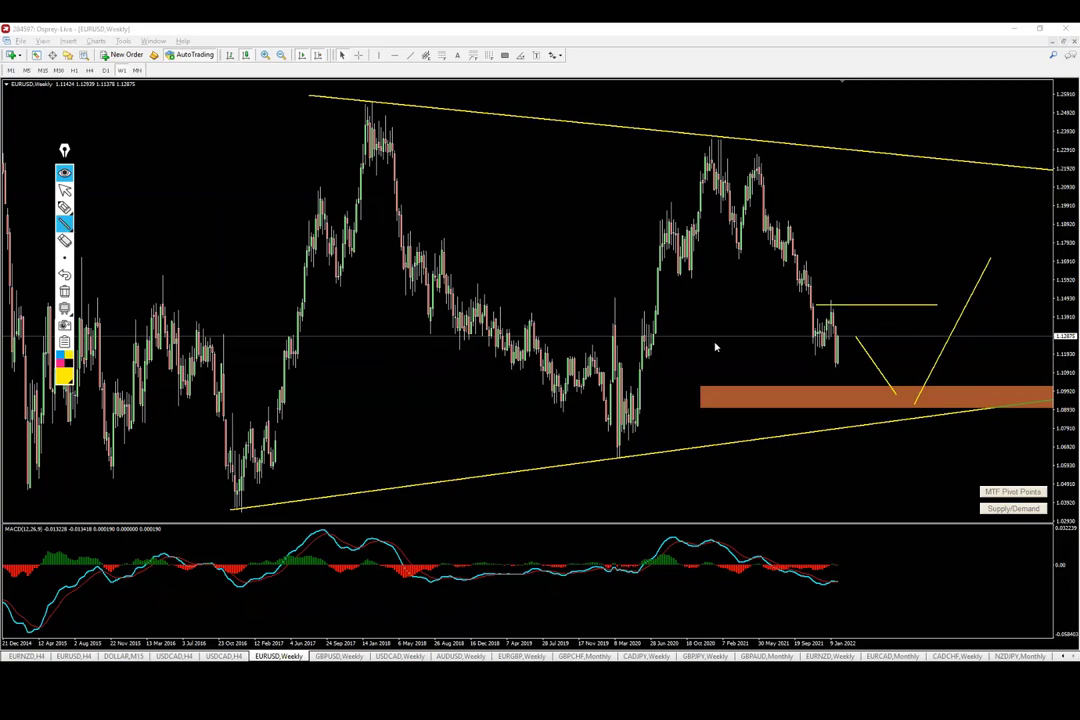
pyautogui.moveTo(837, 365); pyautogui.dragTo(862, 322)
pyautogui.moveTo(868, 321); pyautogui.dragTo(903, 392)
pyautogui.click(65, 292)
pyautogui.click(65, 191)
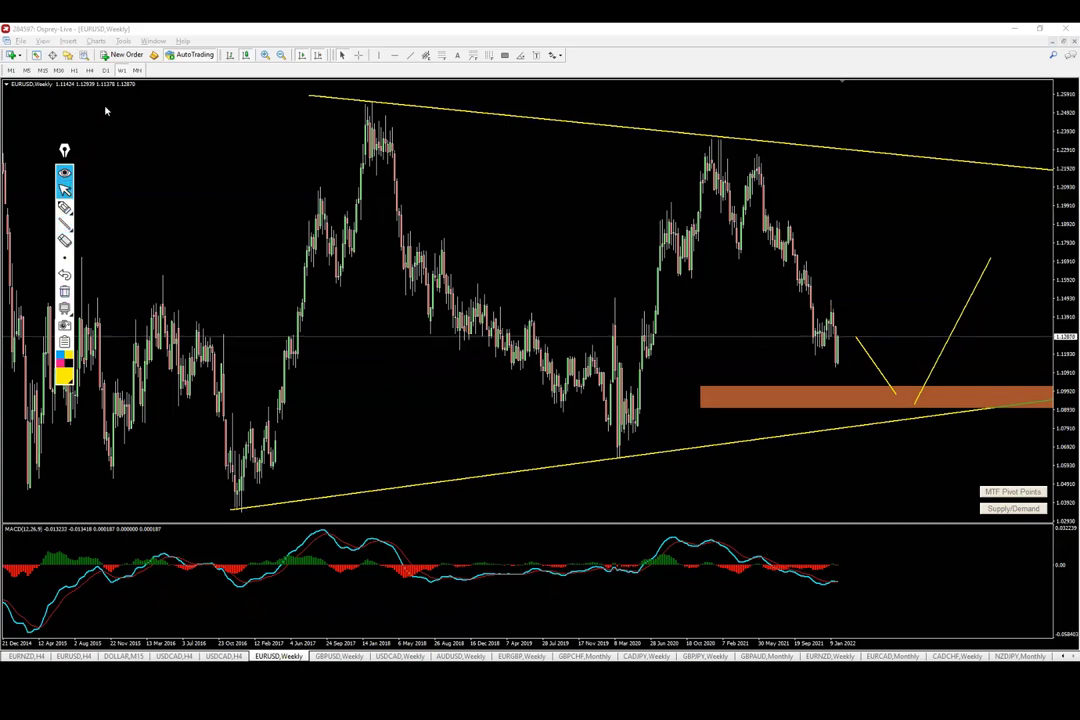
pyautogui.click(137, 70)
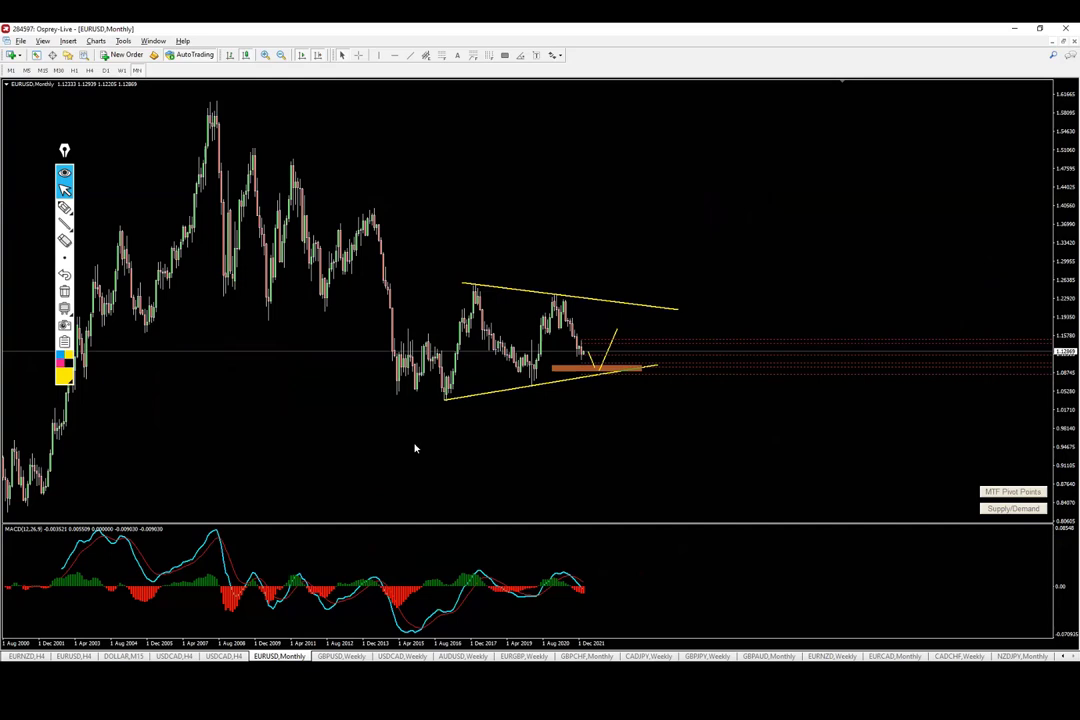
# Show the GBPUSD weekly chart, sketch its swings since the 2016 low and a horizontal resistance line, and clear the sketches
pyautogui.hotkey('ctrl', 'Tab')
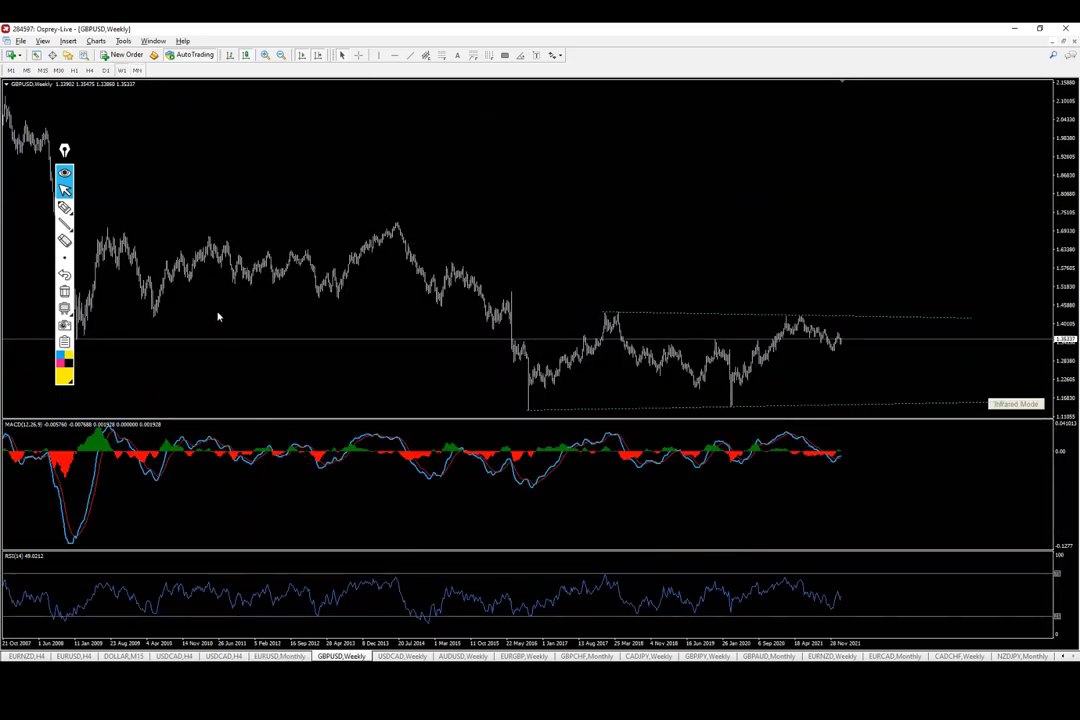
pyautogui.click(64, 207)
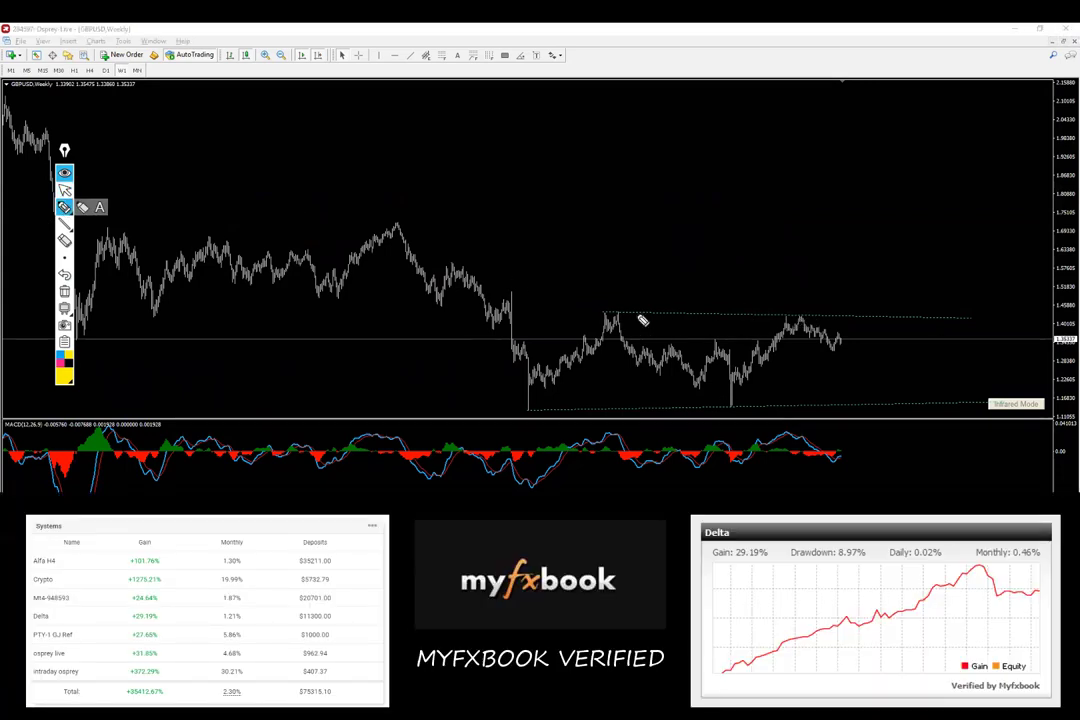
pyautogui.moveTo(522, 410)
pyautogui.mouseDown()
pyautogui.moveTo(606, 315)
pyautogui.moveTo(699, 393)
pyautogui.moveTo(762, 366)
pyautogui.moveTo(775, 316)
pyautogui.mouseUp()
pyautogui.moveTo(553, 316); pyautogui.dragTo(1009, 314)
pyautogui.rightClick(1017, 313)
pyautogui.middleClick(1018, 312)
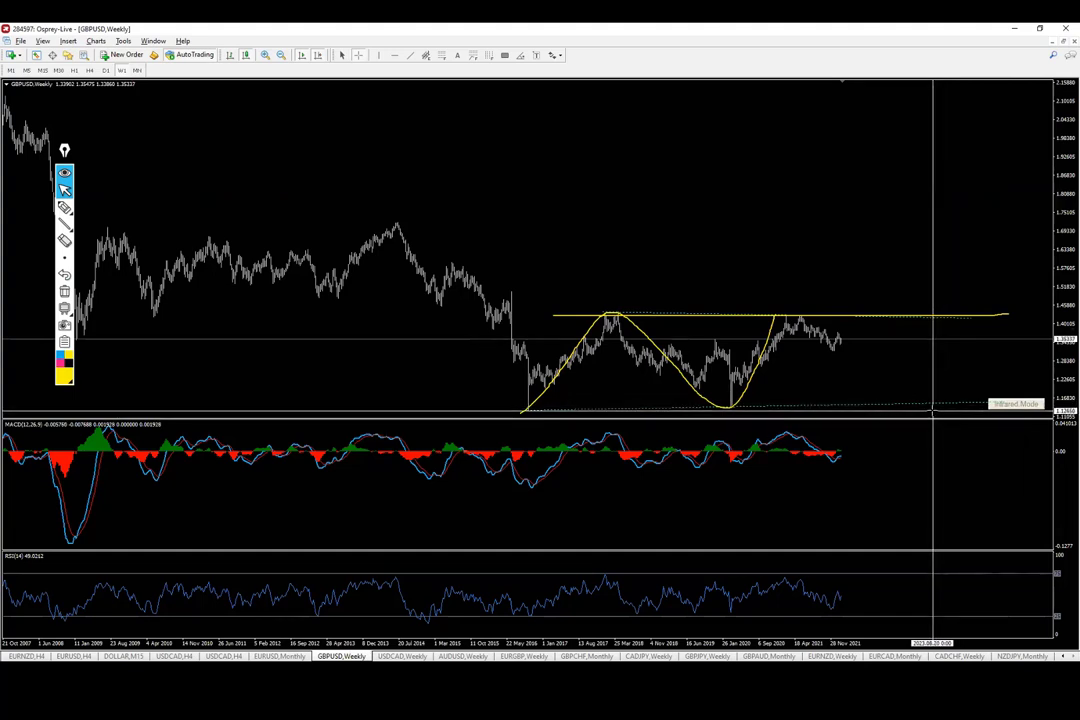
pyautogui.click(64, 291)
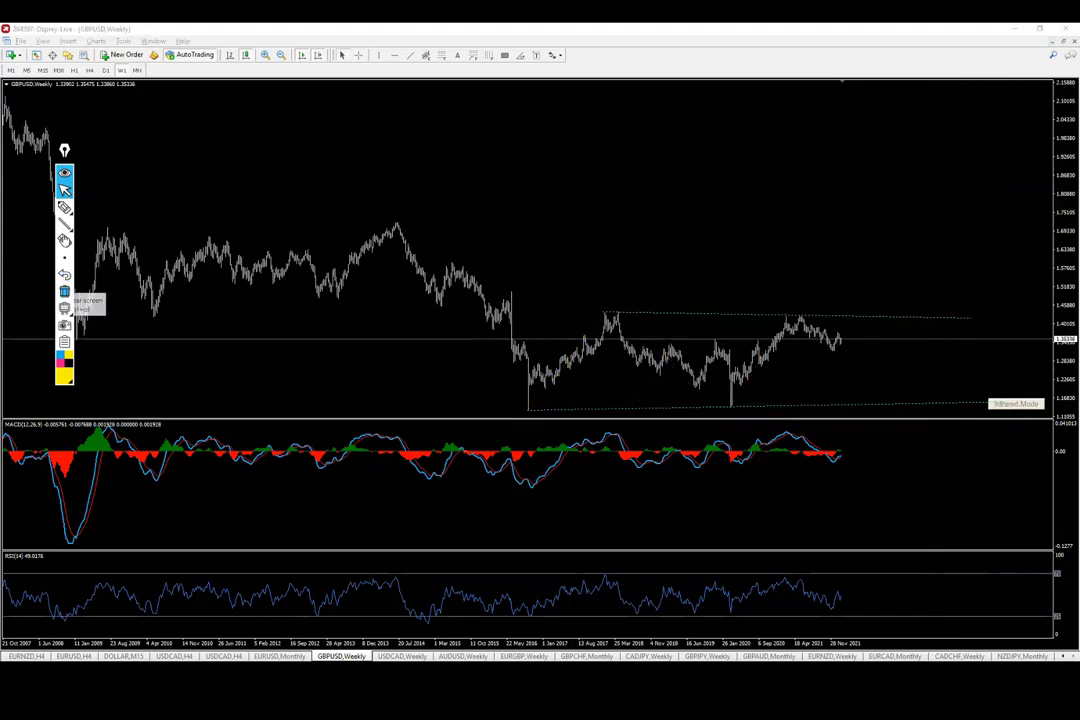
# Sketch a two-line resistance band along the GBPUSD highs and a rise from current price through it, and clear the sketches
pyautogui.click(64, 207)
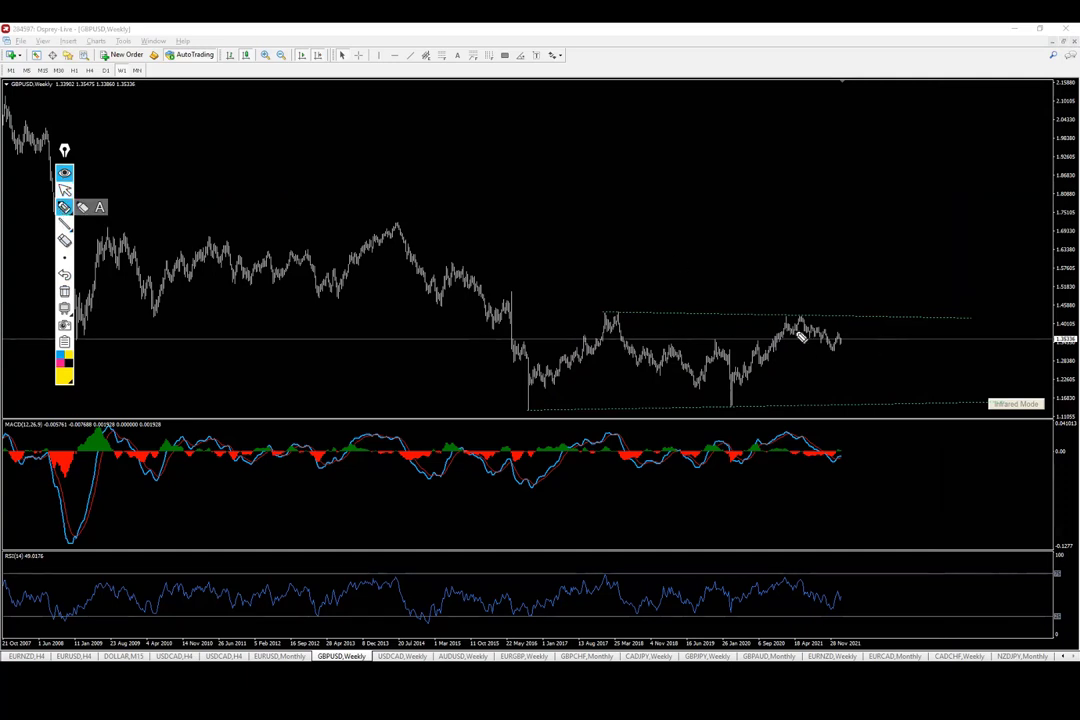
pyautogui.moveTo(568, 320); pyautogui.dragTo(1075, 322)
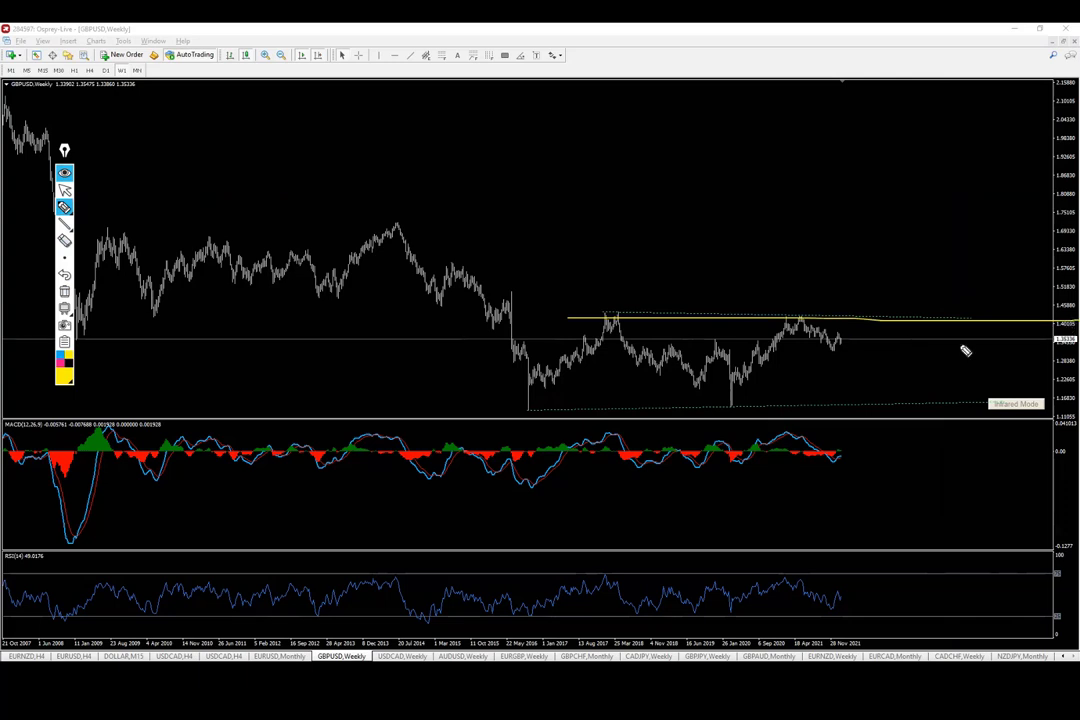
pyautogui.moveTo(582, 311); pyautogui.dragTo(1075, 312)
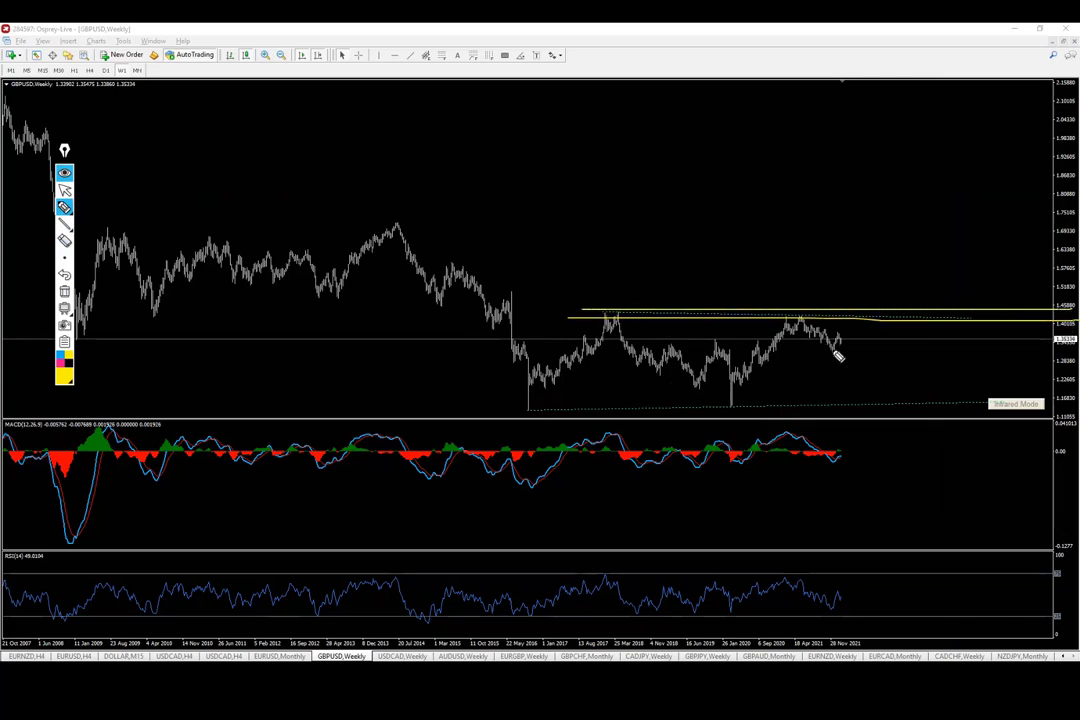
pyautogui.moveTo(832, 348); pyautogui.dragTo(857, 294)
pyautogui.click(62, 242)
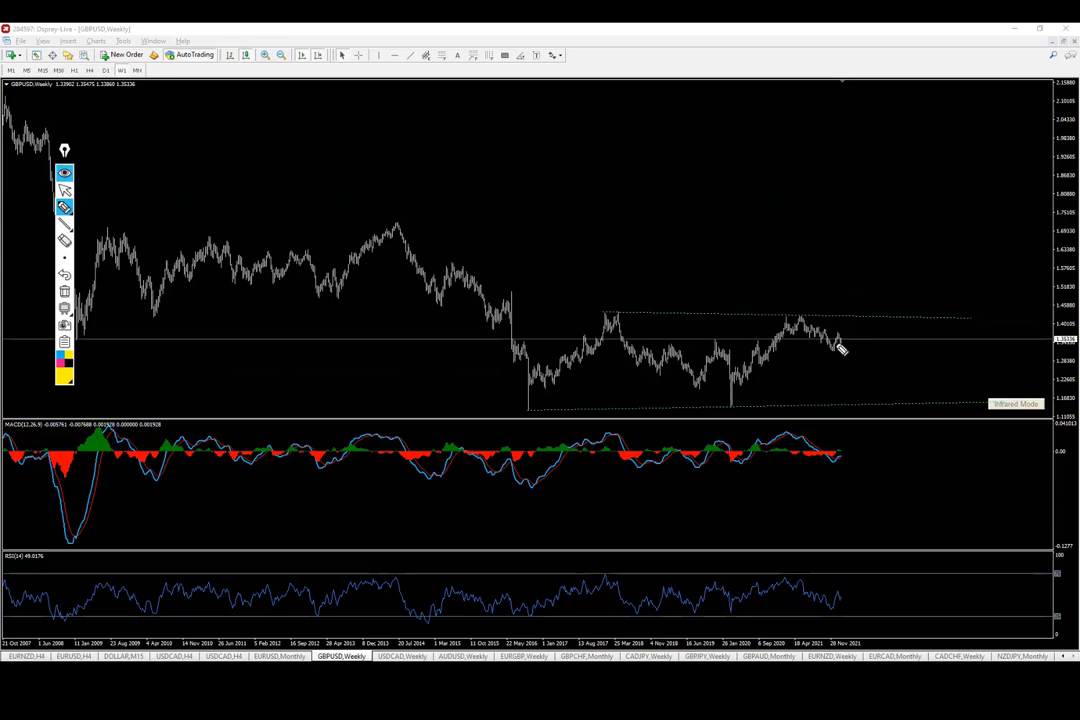
# Sketch freehand decline paths from the current GBPUSD price toward the lower dotted trendline, and clear them
pyautogui.moveTo(832, 350); pyautogui.dragTo(860, 372)
pyautogui.moveTo(834, 356)
pyautogui.mouseDown()
pyautogui.moveTo(849, 325)
pyautogui.moveTo(858, 378)
pyautogui.mouseUp()
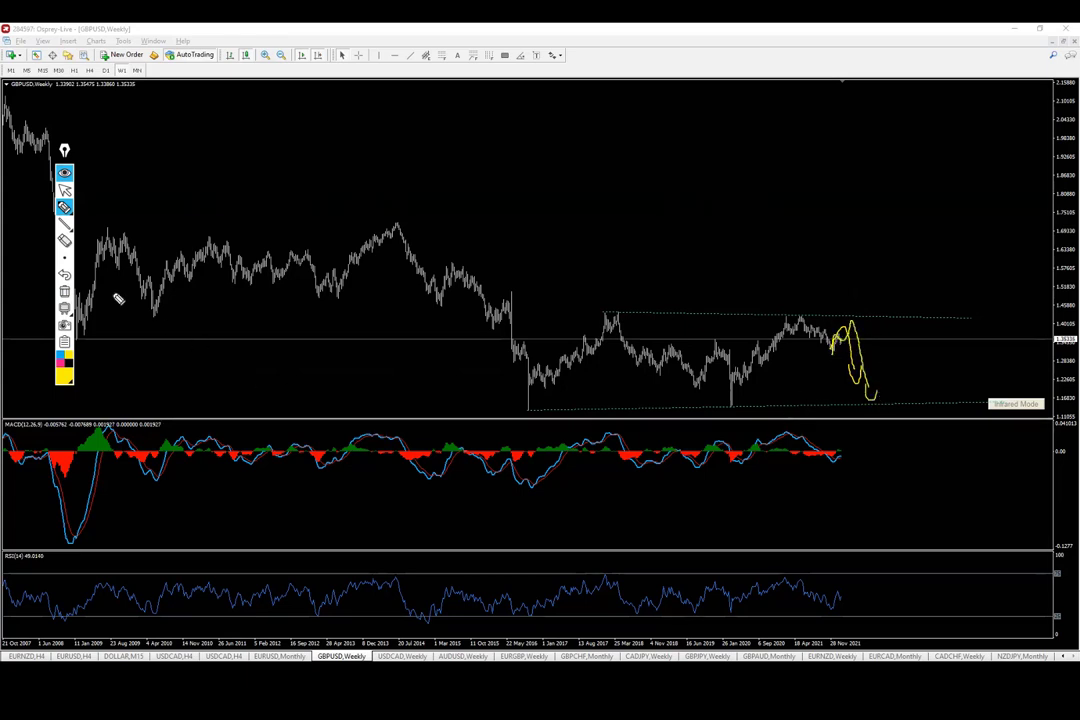
pyautogui.click(64, 291)
# Sketch a downward arrow from GBPUSD price, a box at the price quote and a resistance line, and clear all the sketches
pyautogui.moveTo(841, 333)
pyautogui.mouseDown()
pyautogui.moveTo(866, 368)
pyautogui.moveTo(870, 356)
pyautogui.mouseUp()
pyautogui.moveTo(118, 80)
pyautogui.mouseDown()
pyautogui.moveTo(74, 106)
pyautogui.moveTo(83, 85)
pyautogui.mouseUp()
pyautogui.moveTo(60, 210)
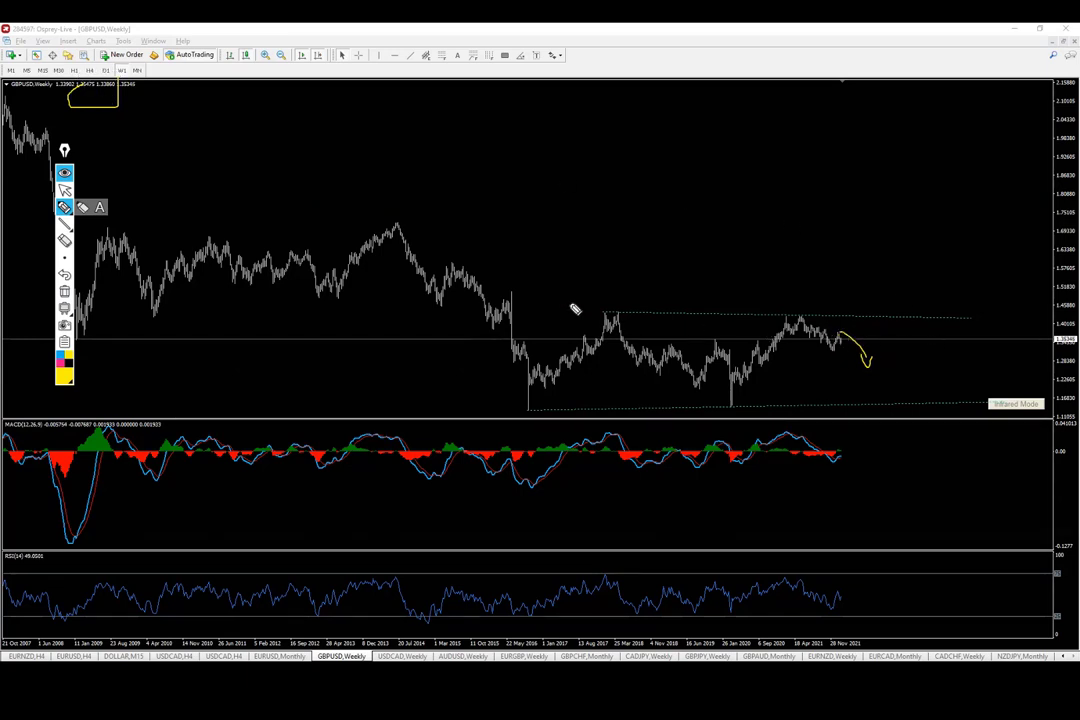
pyautogui.moveTo(545, 316); pyautogui.dragTo(1003, 322)
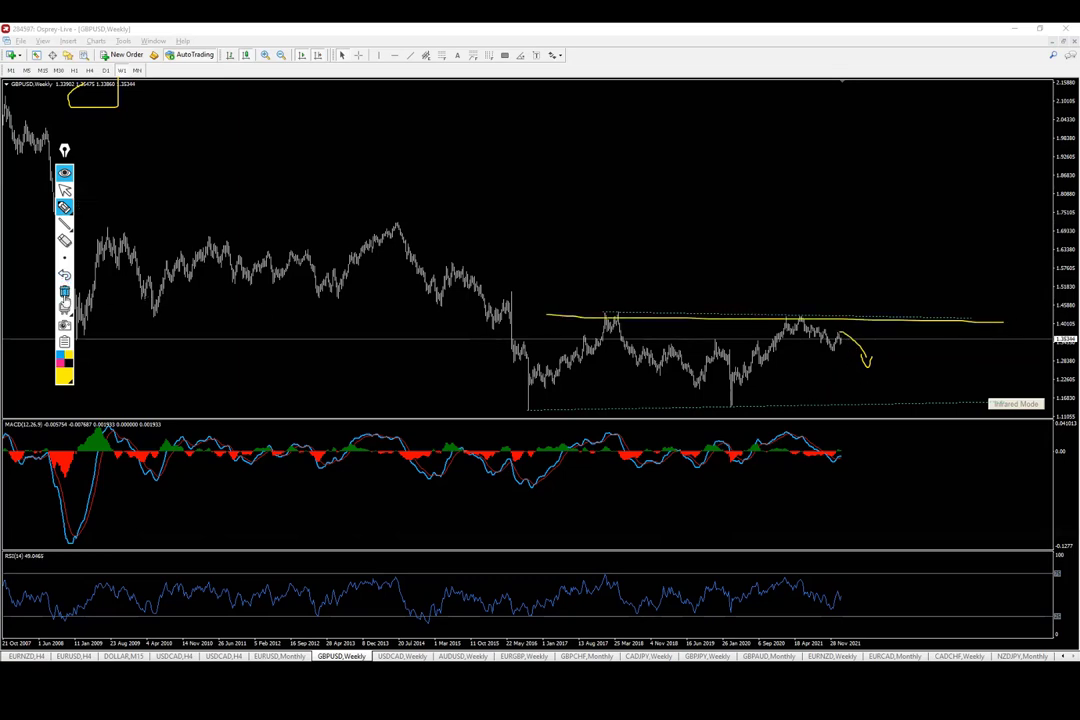
pyautogui.click(65, 291)
pyautogui.click(65, 191)
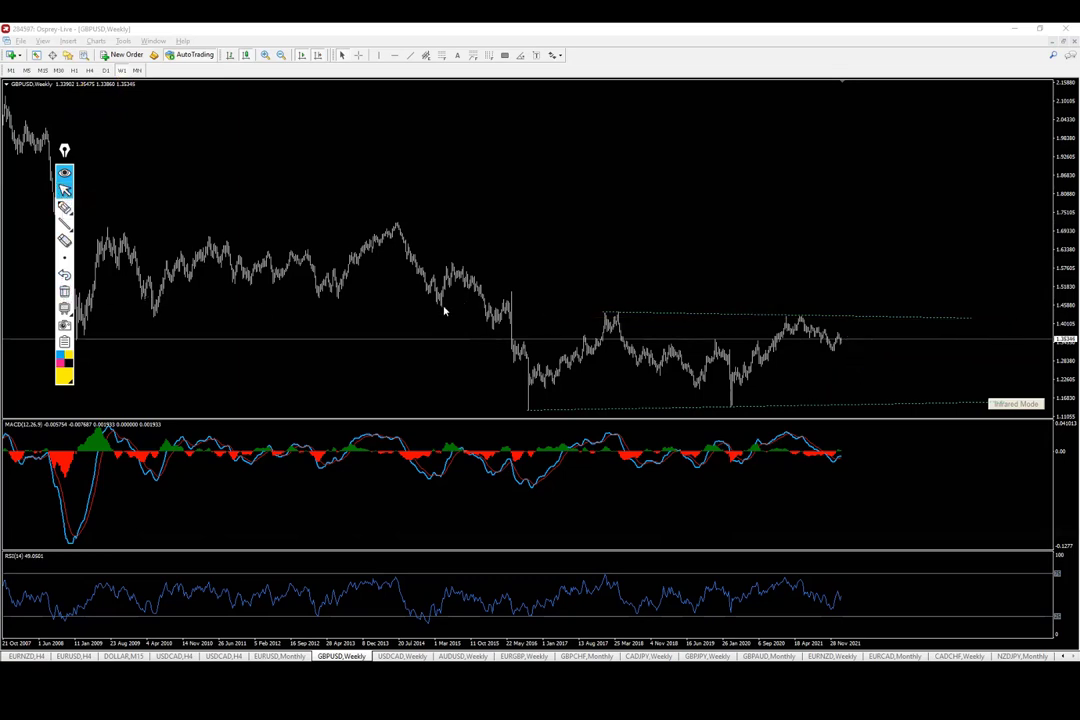
# Open the USDCAD weekly chart and inspect its range on the Monthly timeframe before returning to Weekly
pyautogui.click(393, 657)
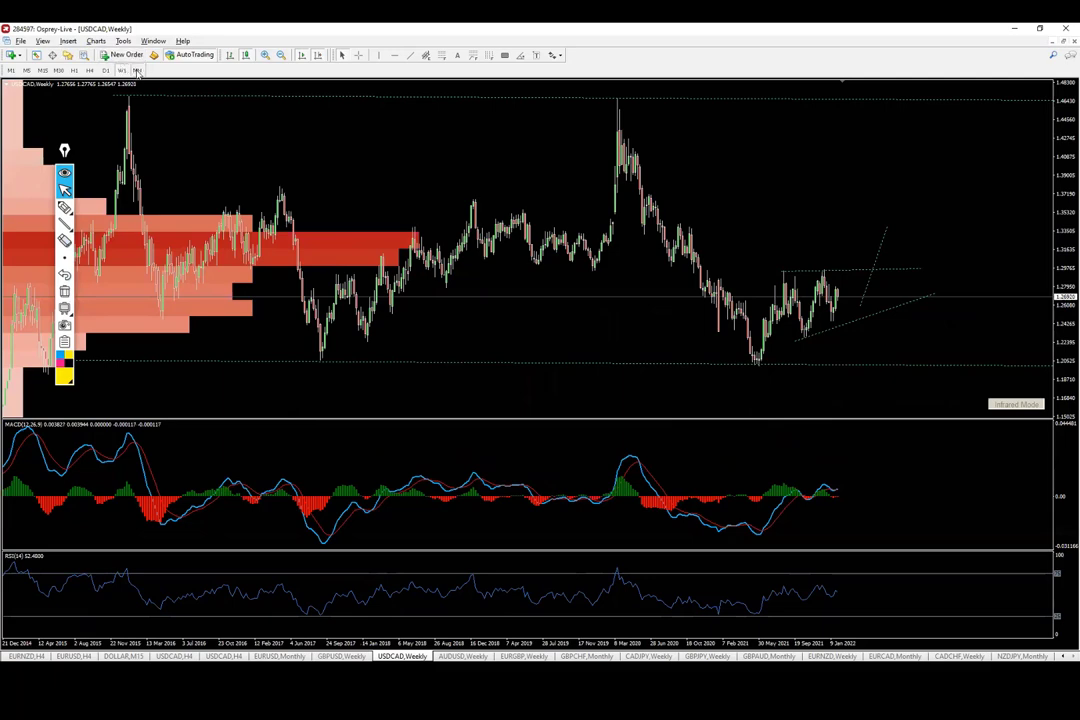
pyautogui.click(137, 71)
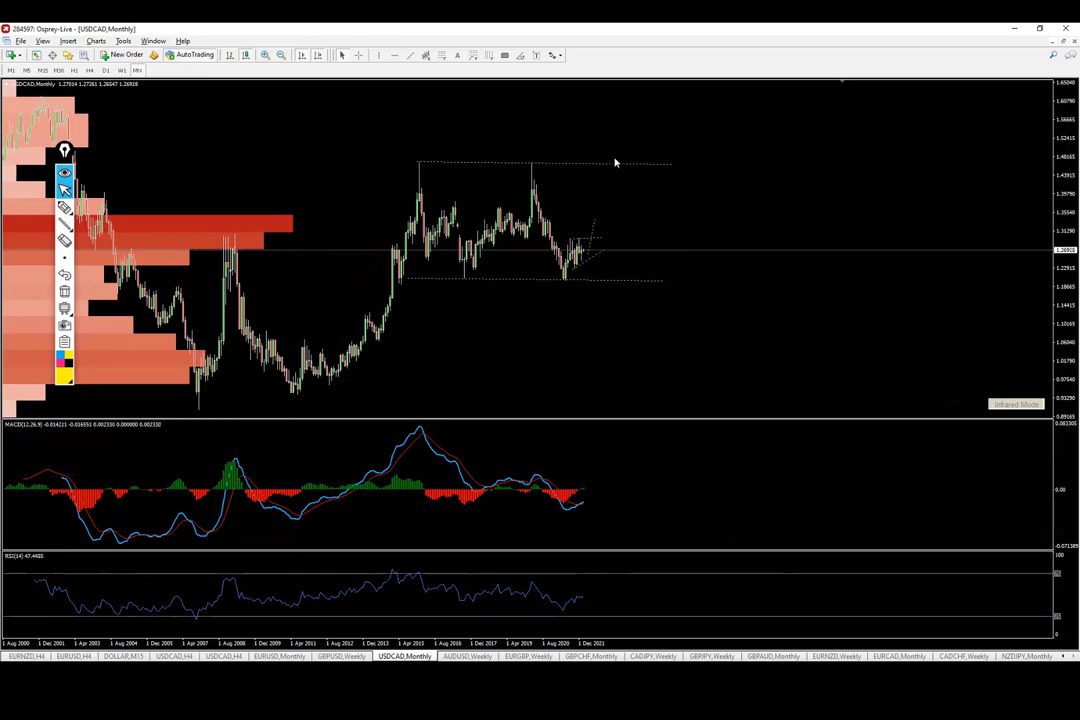
pyautogui.click(121, 70)
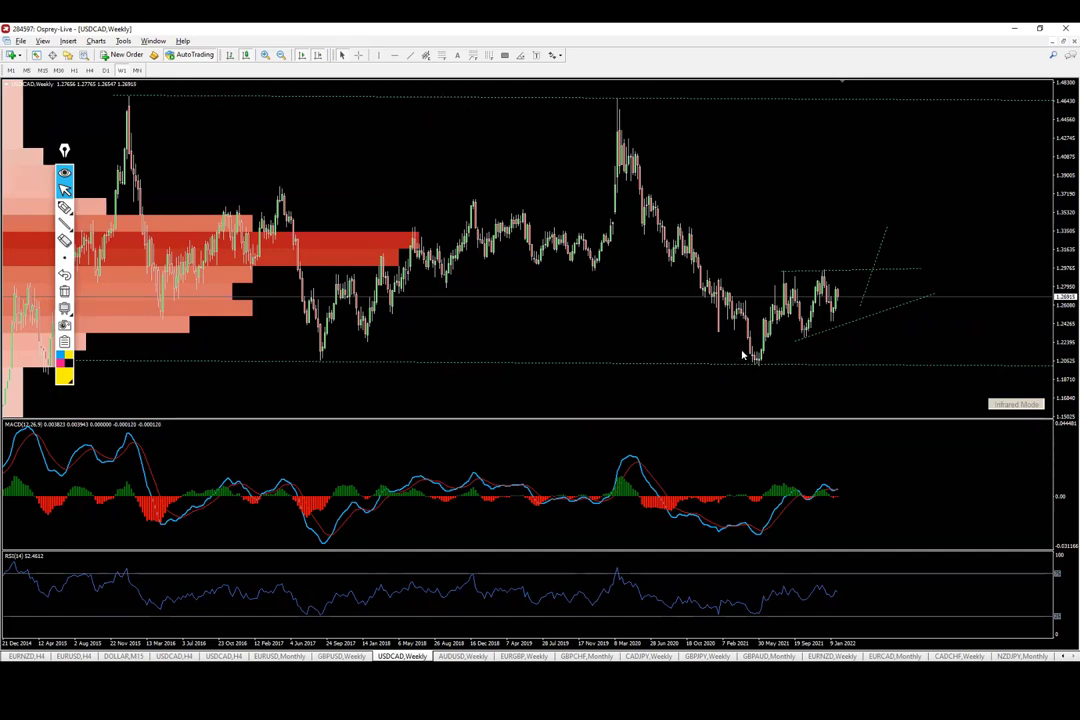
# Sketch an ascending triangle on the USDCAD weekly chart with flat resistance, rising support, the initial upswing and a short pullback
pyautogui.click(64, 207)
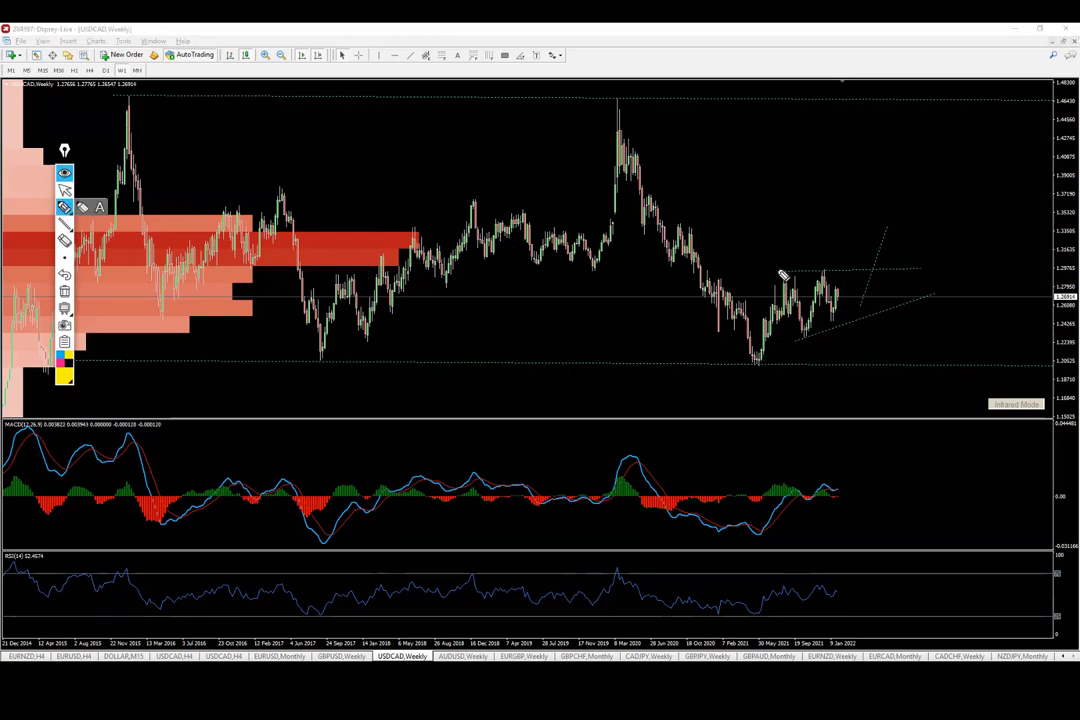
pyautogui.moveTo(784, 269); pyautogui.dragTo(955, 269)
pyautogui.moveTo(808, 337); pyautogui.dragTo(912, 304)
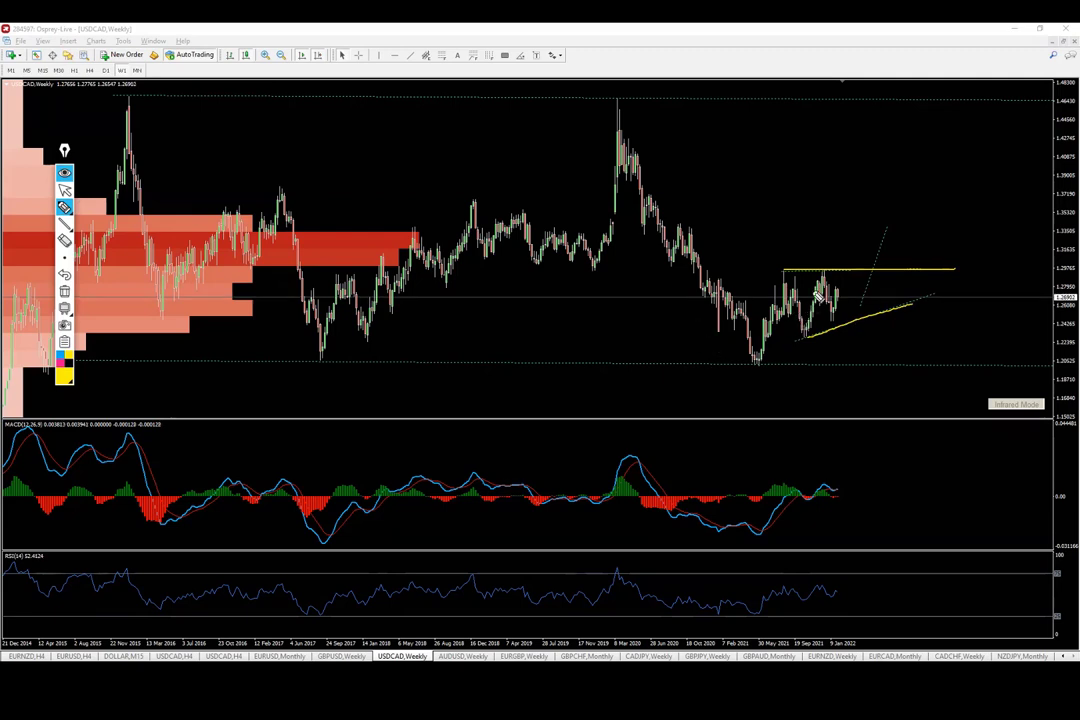
pyautogui.moveTo(752, 364)
pyautogui.mouseDown()
pyautogui.moveTo(792, 284)
pyautogui.moveTo(787, 270)
pyautogui.mouseUp()
pyautogui.moveTo(851, 304); pyautogui.dragTo(852, 304)
pyautogui.click(64, 189)
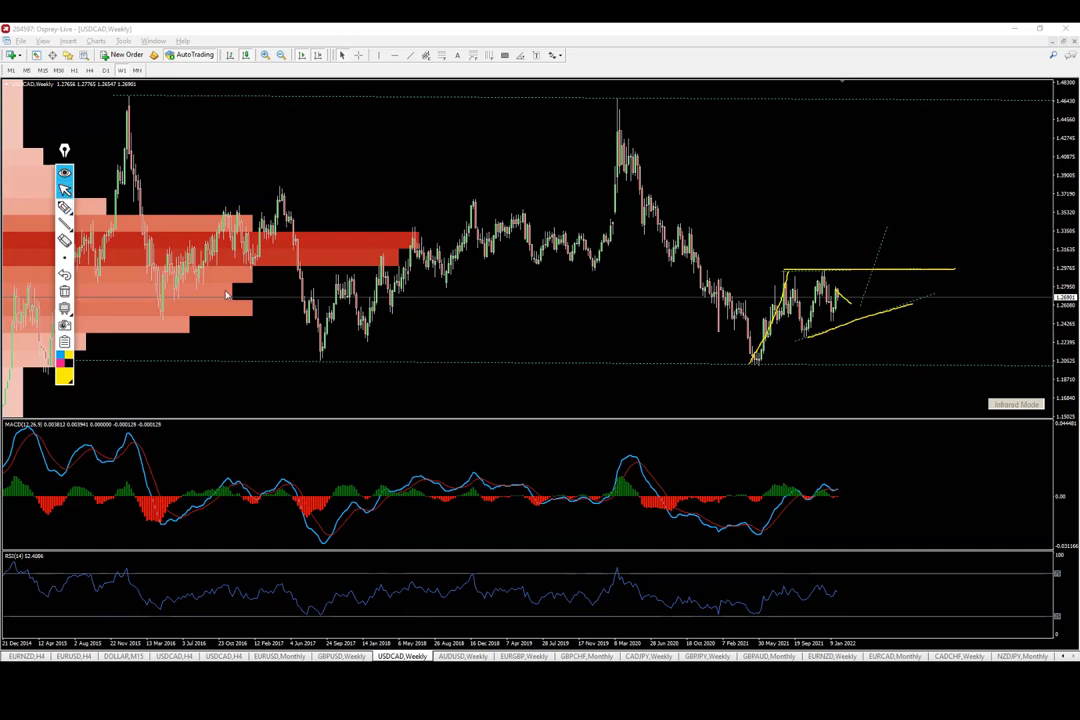
# Bracket the volume-profile zone below current USDCAD price with two horizontal lines, and show the Daily chart cleared of freehand sketches
pyautogui.click(396, 57)
pyautogui.moveTo(240, 284); pyautogui.dragTo(262, 315)
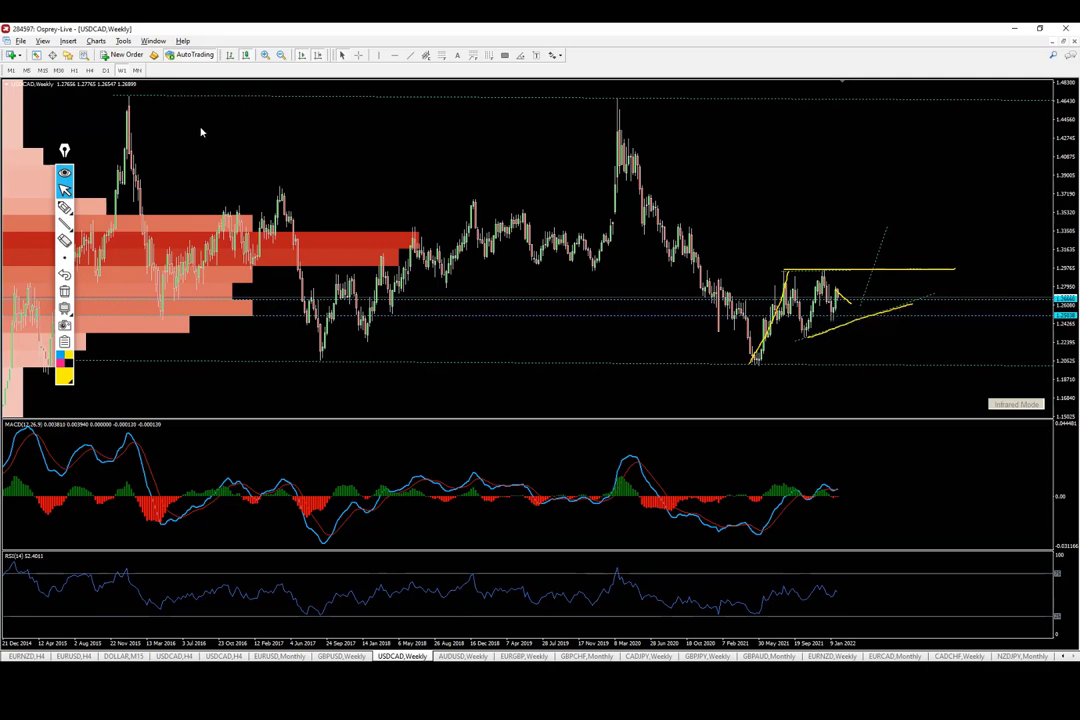
pyautogui.click(105, 71)
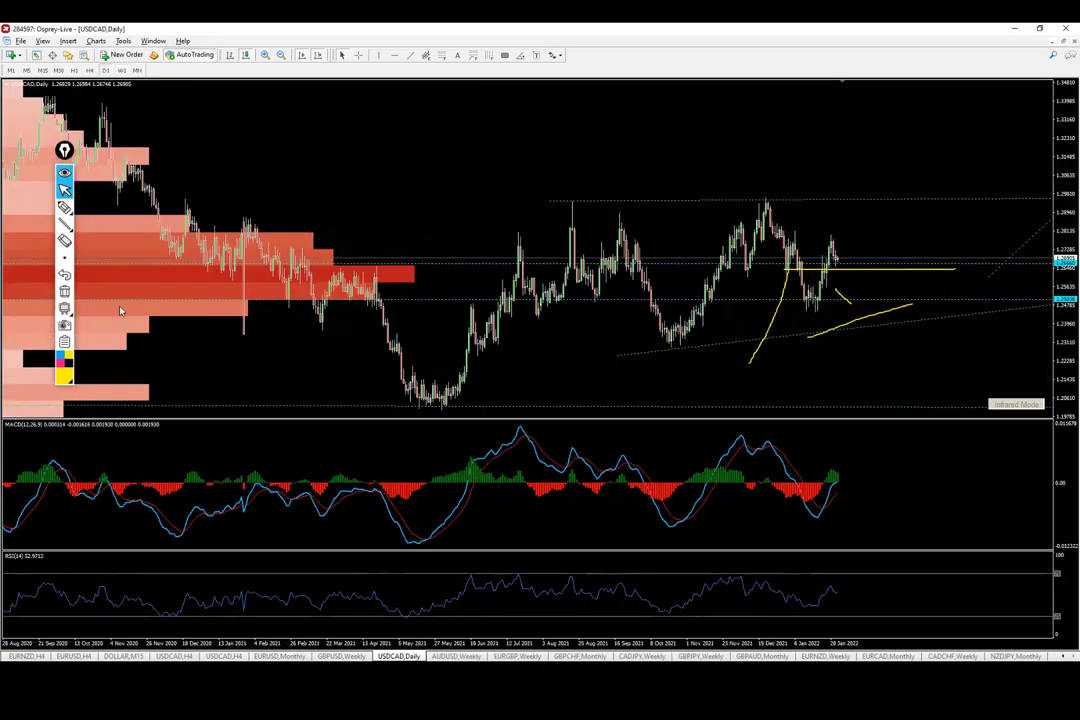
pyautogui.click(65, 291)
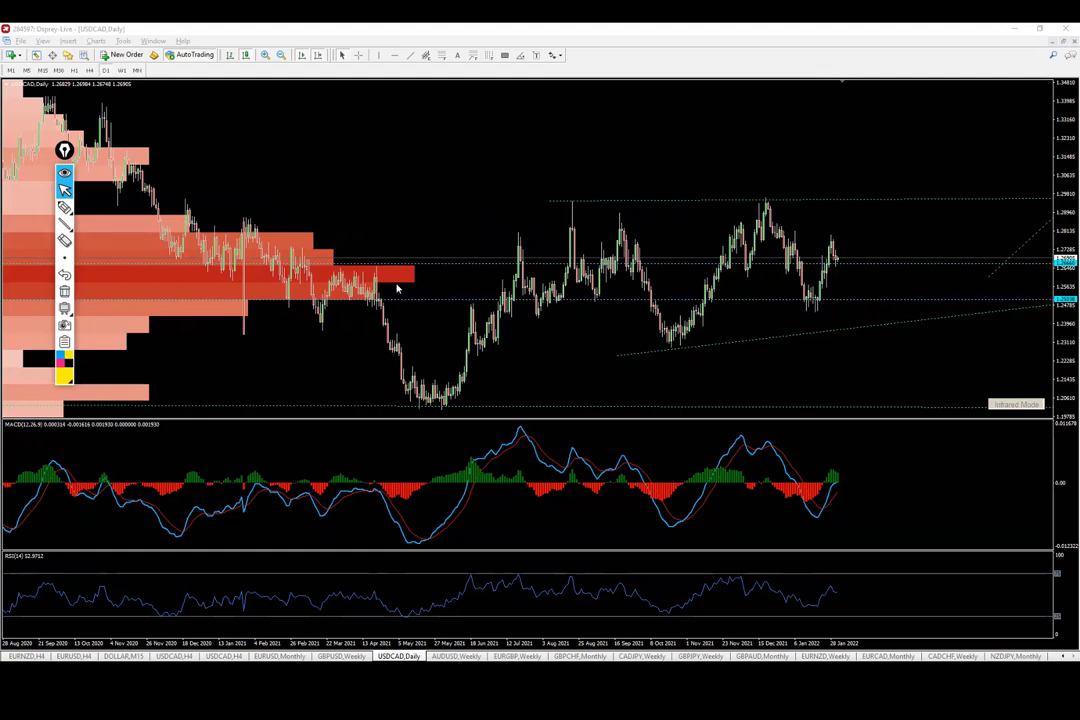
# Draw a dip-and-rally path from the latest USDCAD daily high up past the upper dotted trendline using two straight lines, and clear it
pyautogui.click(64, 223)
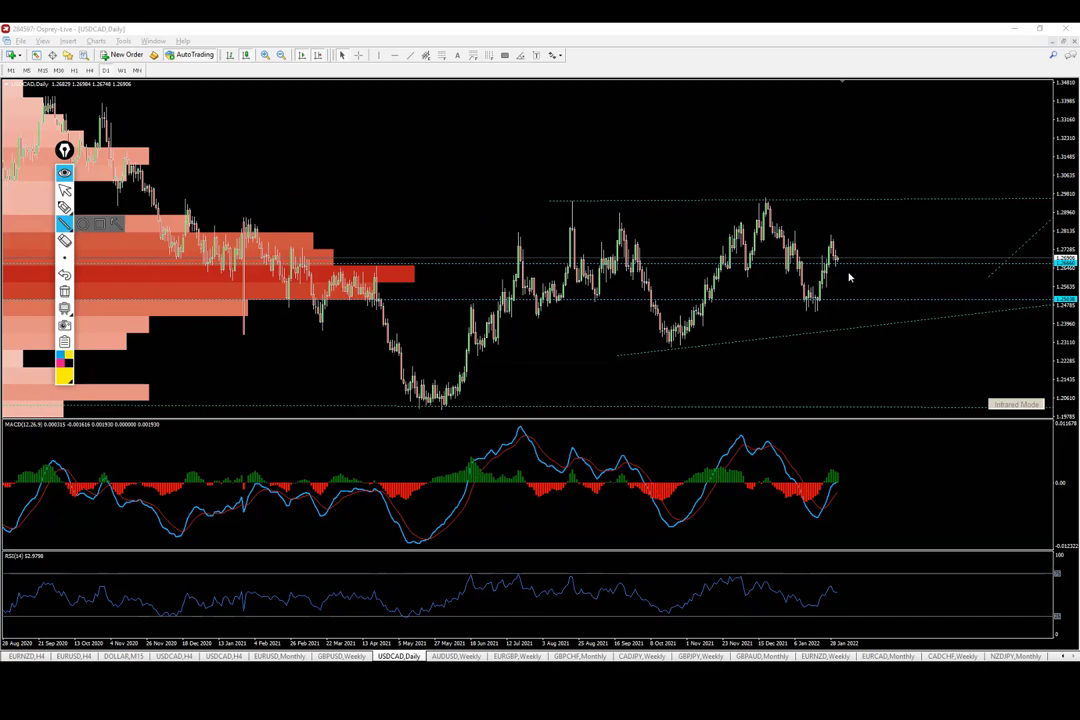
pyautogui.moveTo(832, 242); pyautogui.dragTo(868, 278)
pyautogui.moveTo(868, 278); pyautogui.dragTo(882, 195)
pyautogui.click(64, 291)
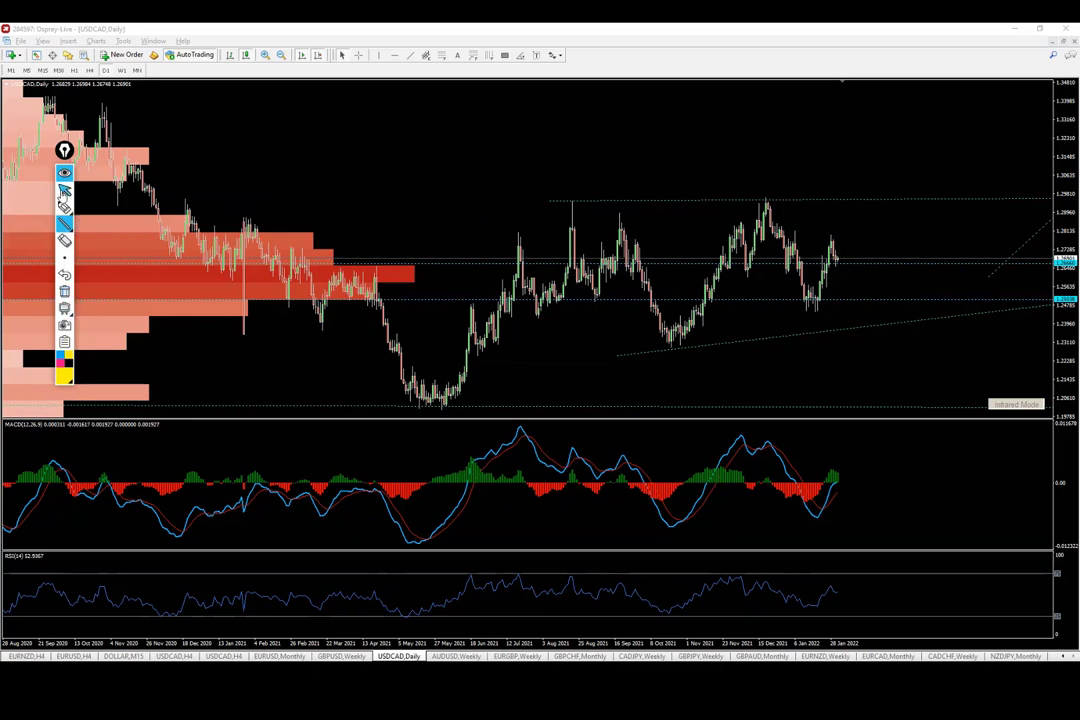
# On the USDCAD Weekly chart, circle the upper dotted resistance and sketch two horizontal lines along the high-volume zone, then clear the sketches
pyautogui.click(121, 70)
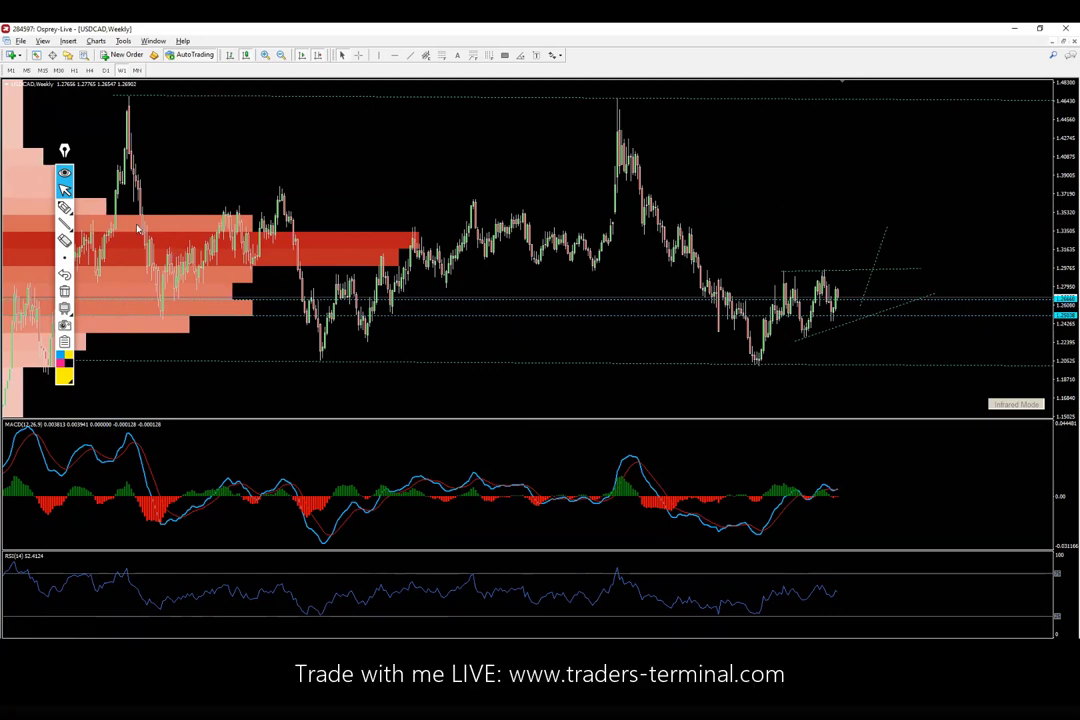
pyautogui.click(64, 207)
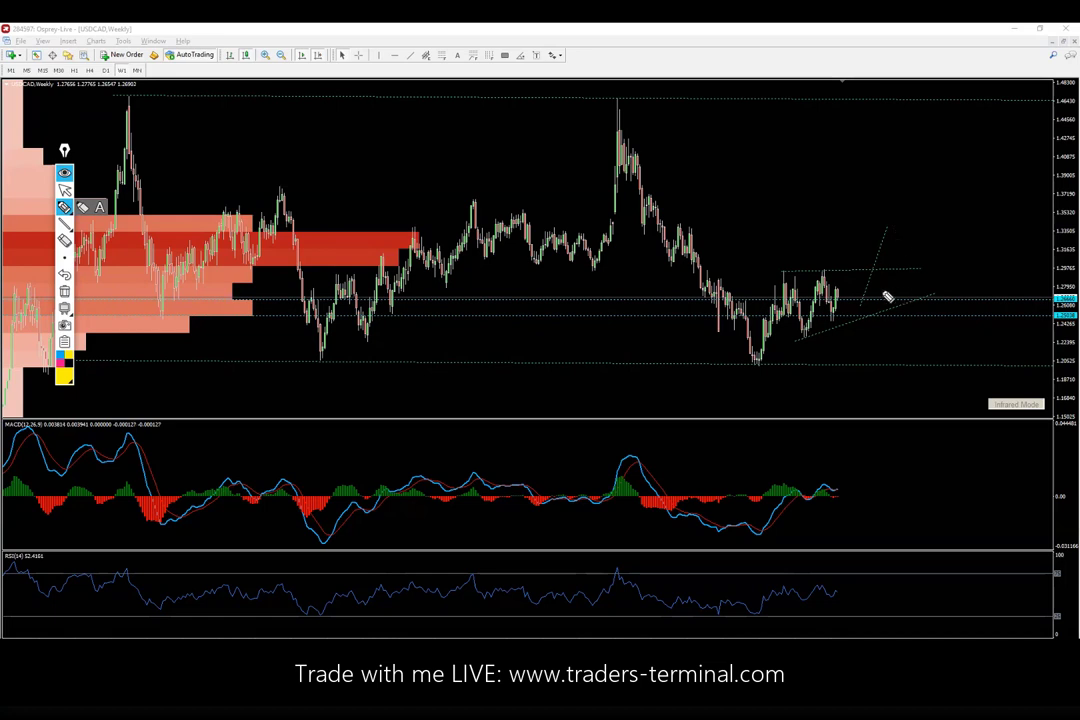
pyautogui.moveTo(979, 110)
pyautogui.mouseDown()
pyautogui.moveTo(955, 105)
pyautogui.moveTo(985, 86)
pyautogui.mouseUp()
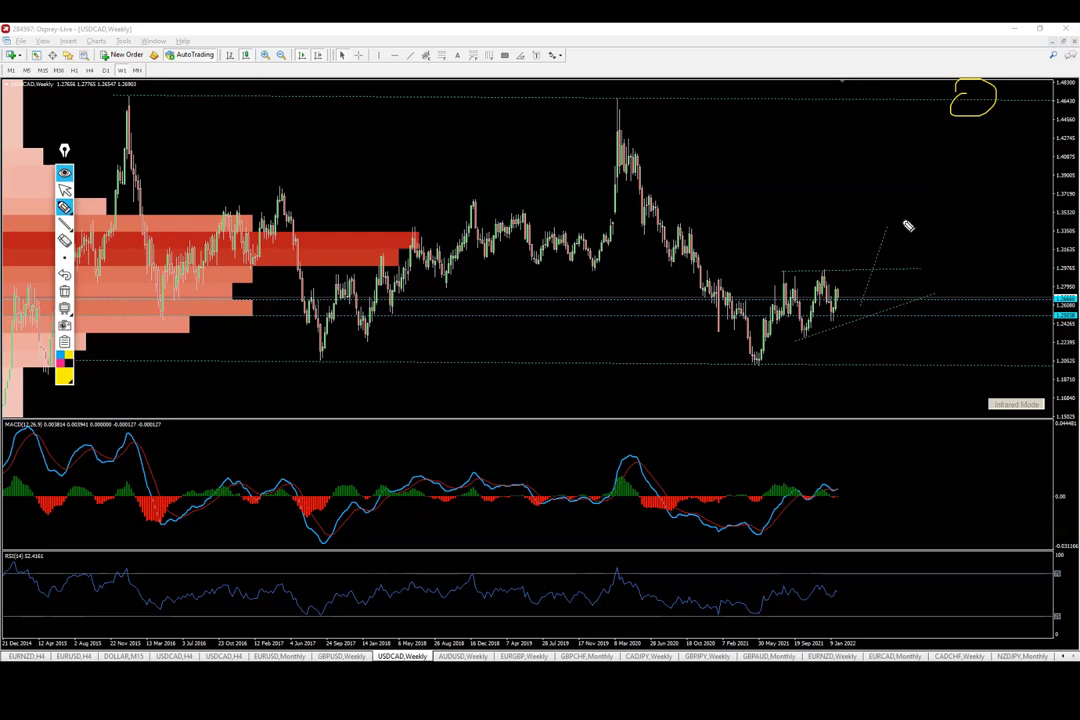
pyautogui.moveTo(322, 232); pyautogui.dragTo(937, 232)
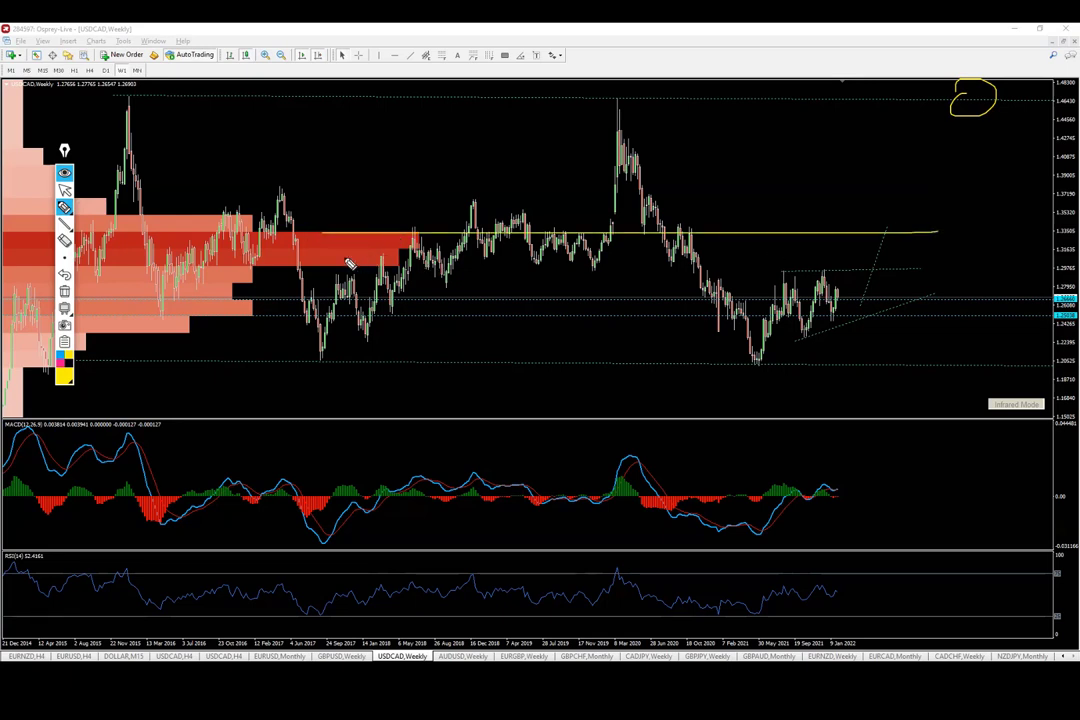
pyautogui.moveTo(348, 257); pyautogui.dragTo(1010, 254)
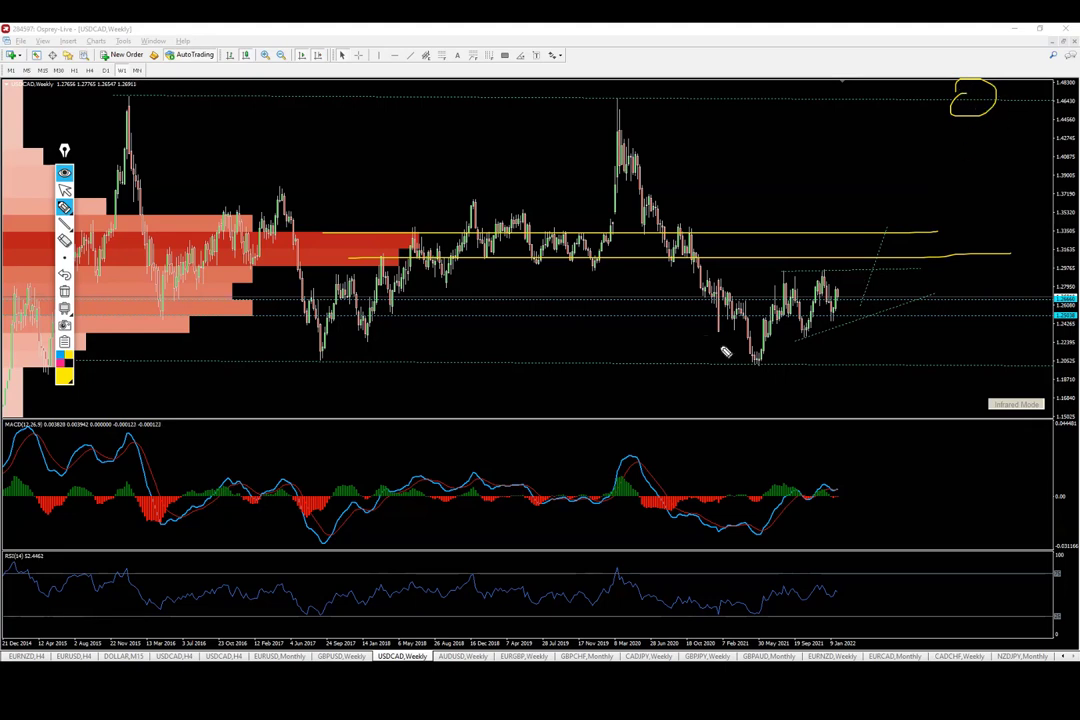
pyautogui.click(60, 244)
pyautogui.click(64, 190)
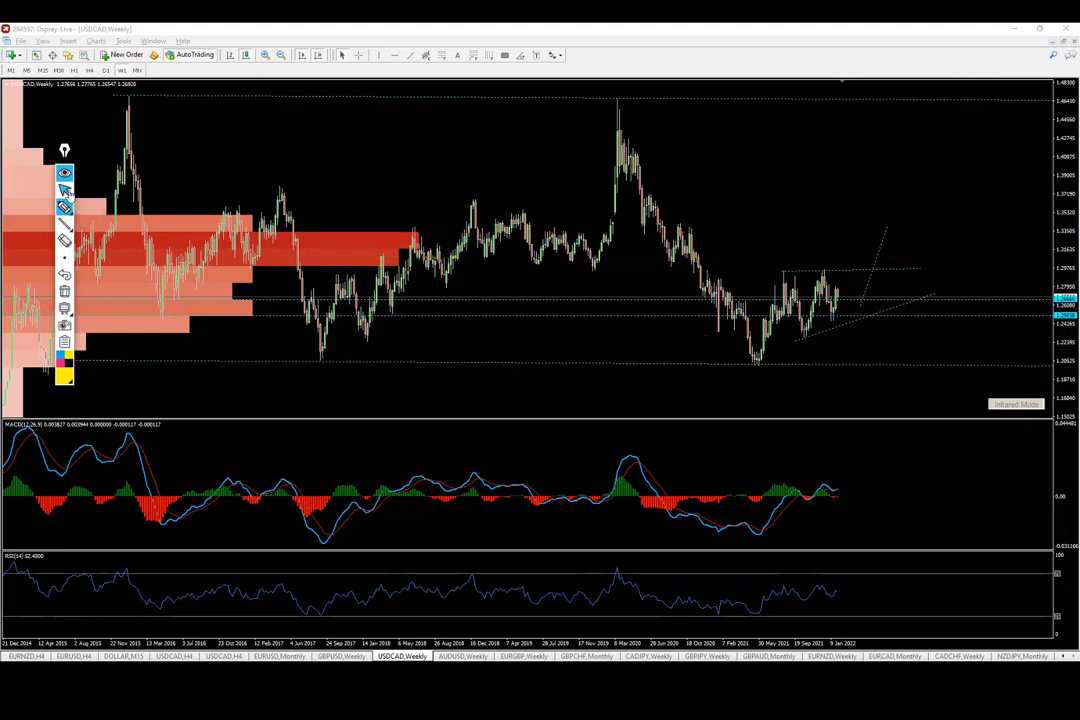
# On the AUDUSD Monthly chart, sketch the long decline and the rally-pullback-rally from the 2020 low, and undo both strokes
pyautogui.click(460, 656)
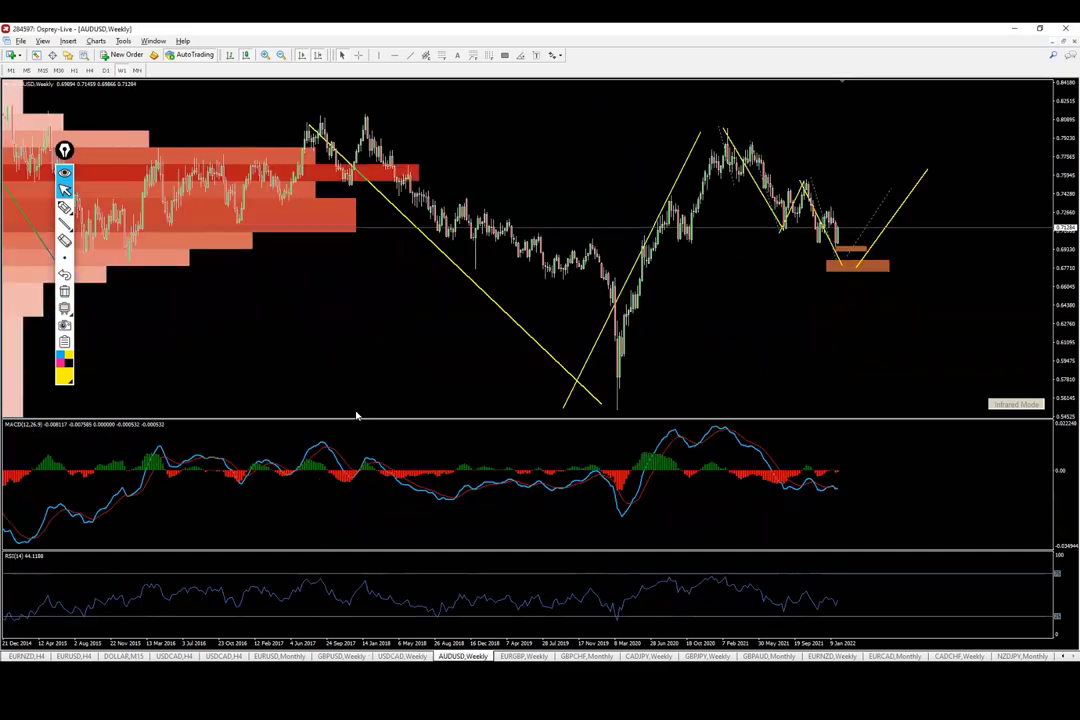
pyautogui.click(137, 71)
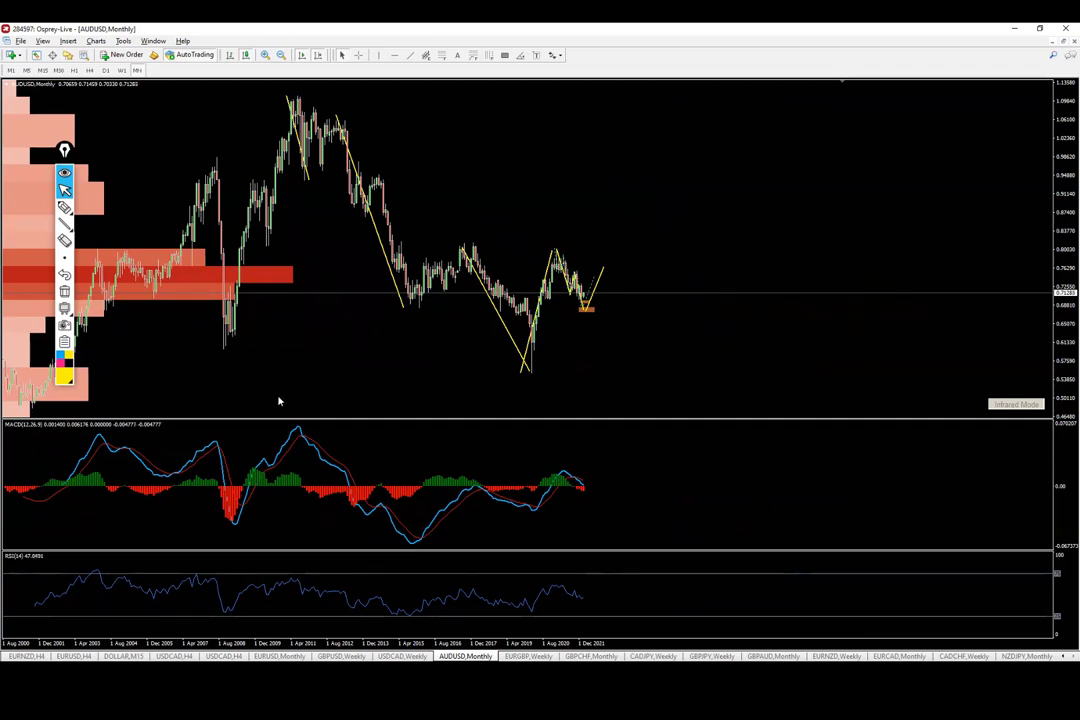
pyautogui.click(64, 207)
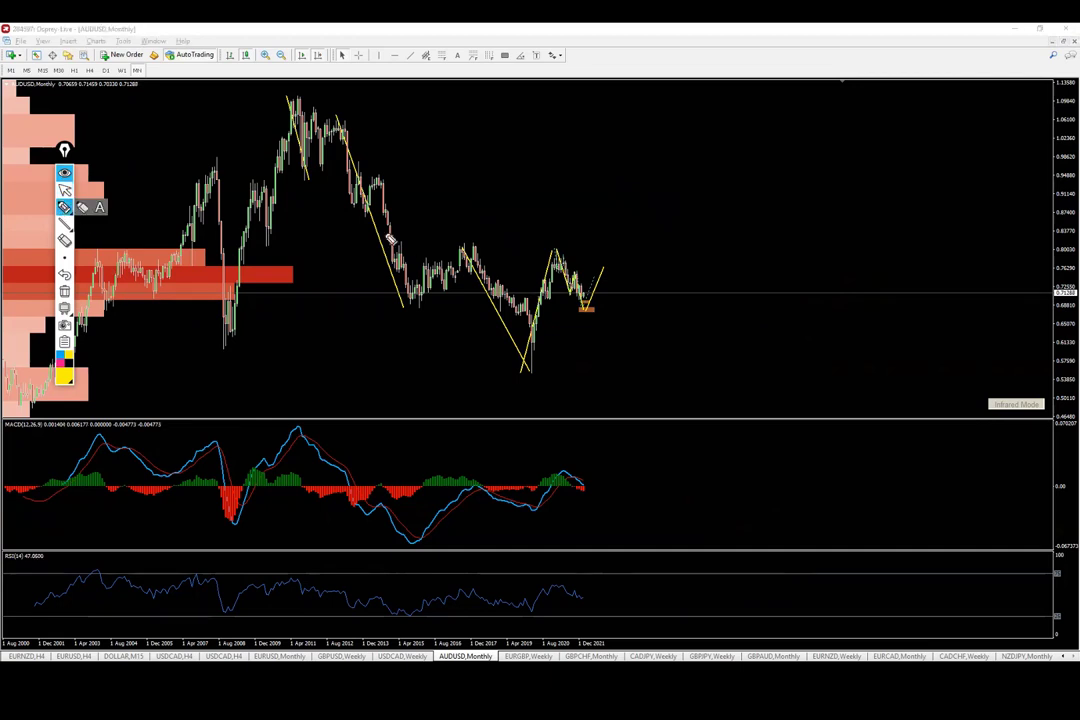
pyautogui.moveTo(265, 108); pyautogui.dragTo(470, 396)
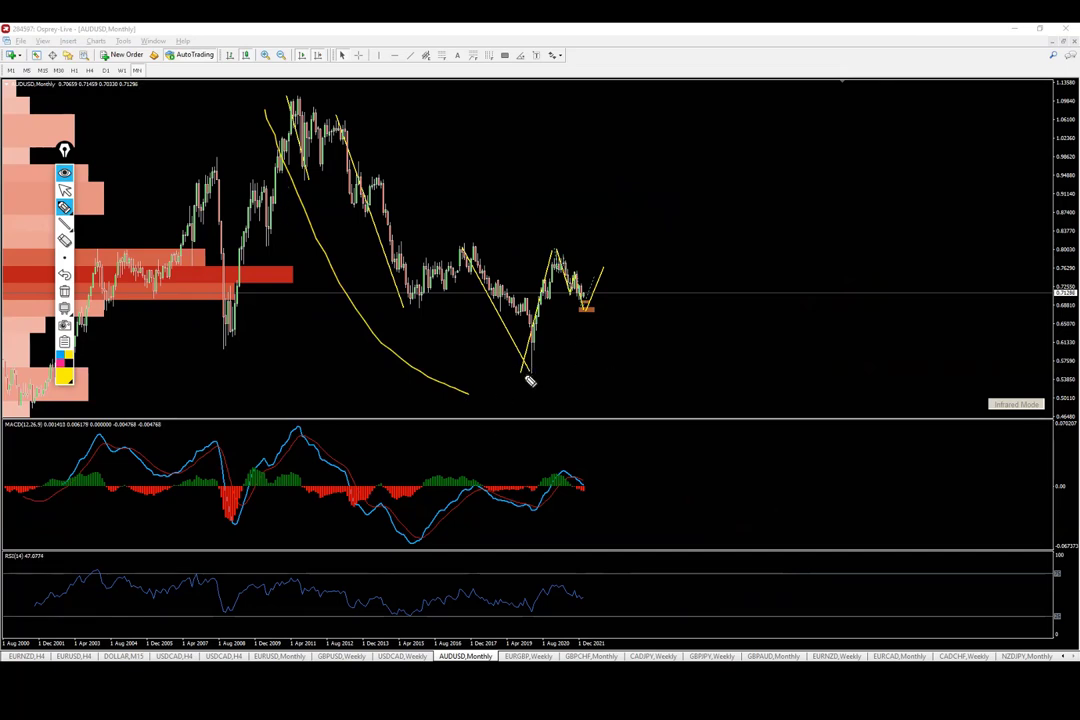
pyautogui.moveTo(530, 379)
pyautogui.mouseDown()
pyautogui.moveTo(591, 320)
pyautogui.moveTo(605, 253)
pyautogui.mouseUp()
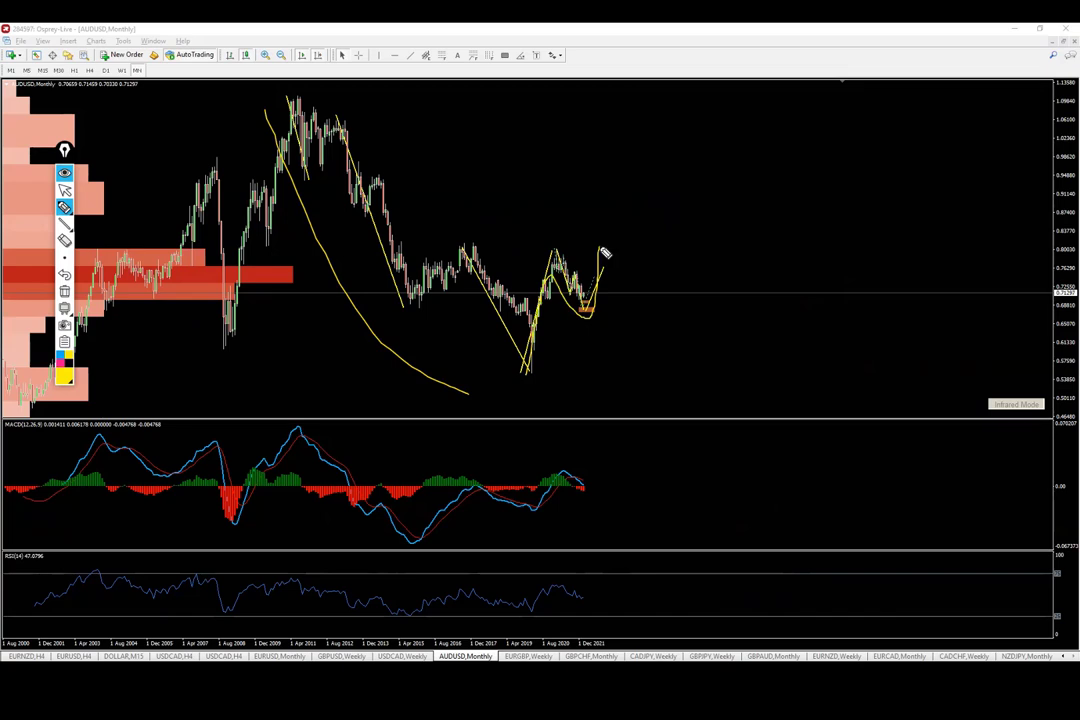
pyautogui.click(64, 273)
pyautogui.click(64, 273)
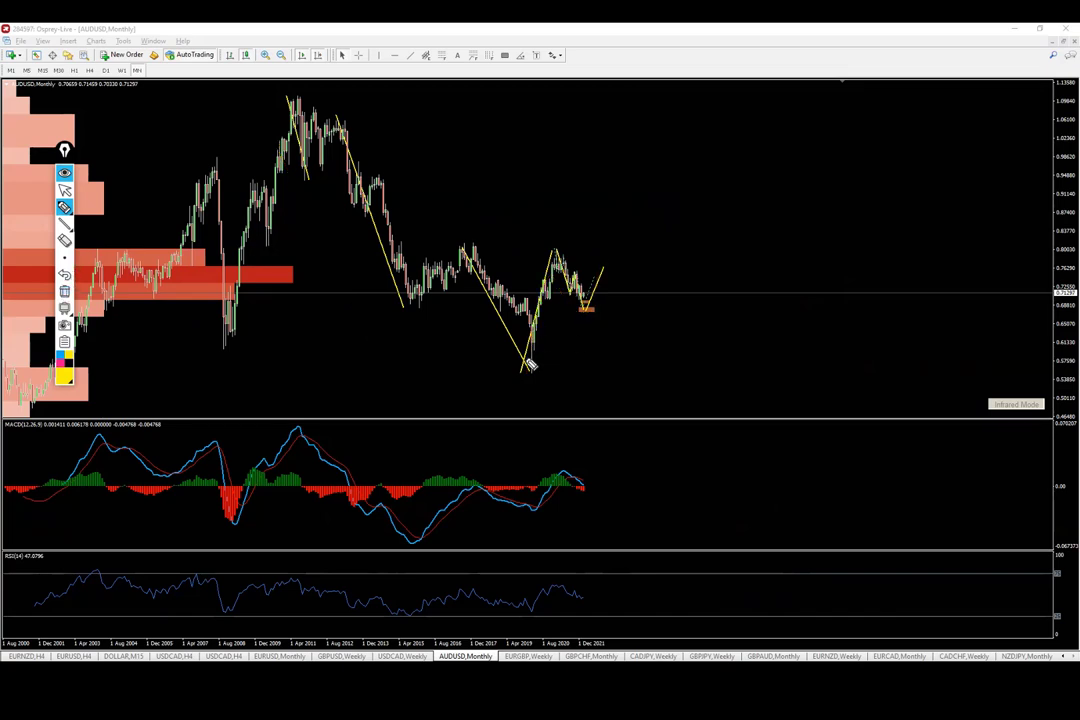
# Draw a freehand box around the AUDUSD rally from the 2020 low to the 2021 high, and clear it
pyautogui.moveTo(515, 380)
pyautogui.mouseDown()
pyautogui.moveTo(515, 348)
pyautogui.moveTo(563, 242)
pyautogui.moveTo(564, 364)
pyautogui.moveTo(526, 373)
pyautogui.mouseUp()
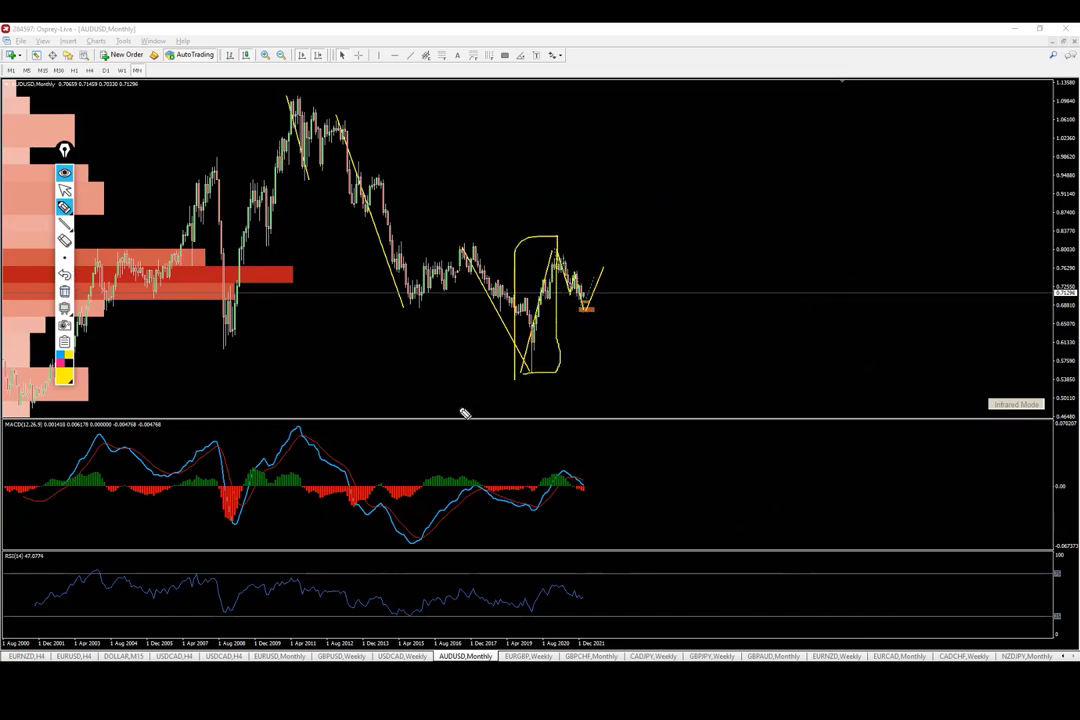
pyautogui.click(64, 292)
pyautogui.click(64, 190)
# On the AUDUSD Weekly chart, mark and trace the zigzag decline from the 2021 high, add horizontal strokes near the recent lows, and clear them
pyautogui.click(122, 71)
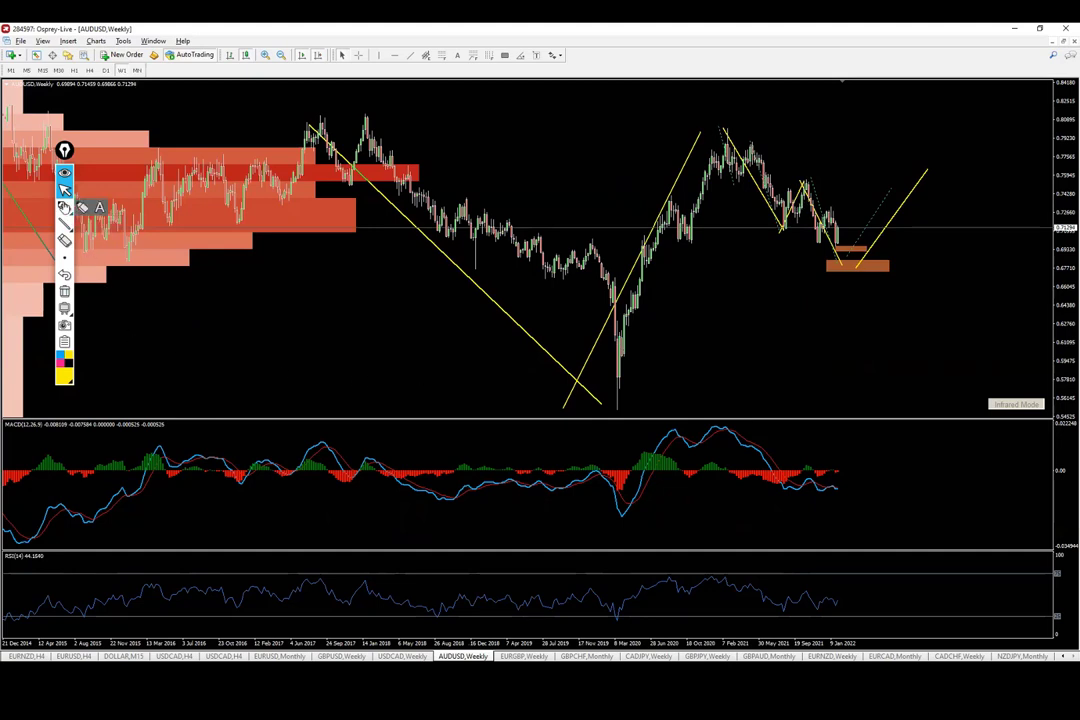
pyautogui.click(64, 207)
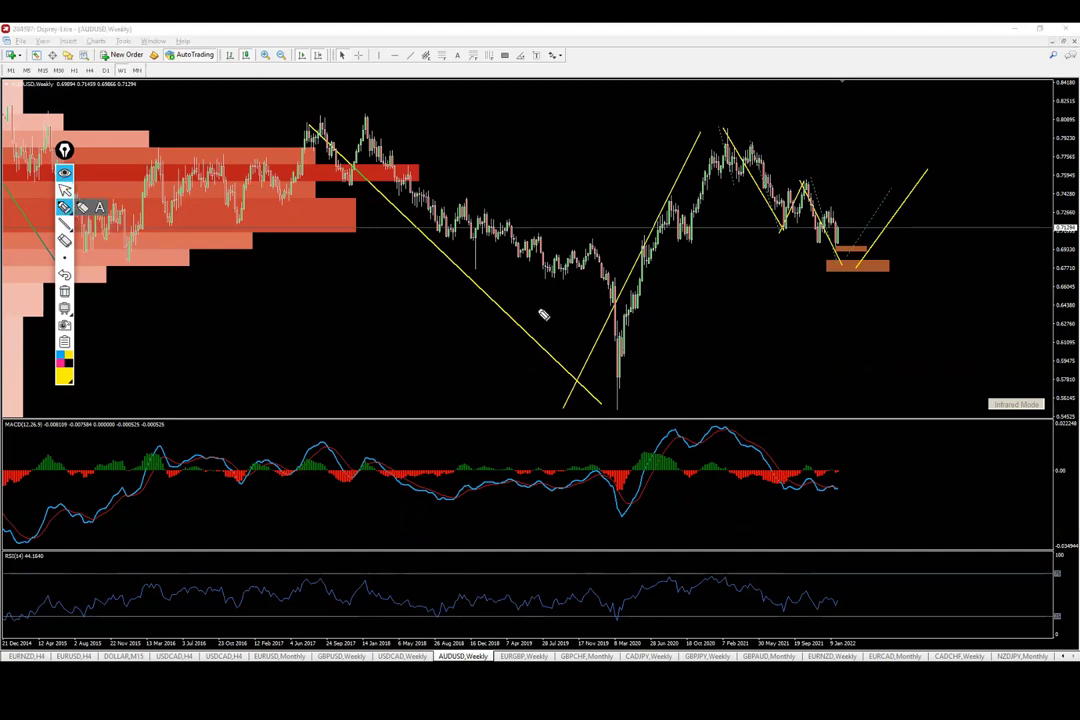
pyautogui.moveTo(719, 158); pyautogui.dragTo(725, 156)
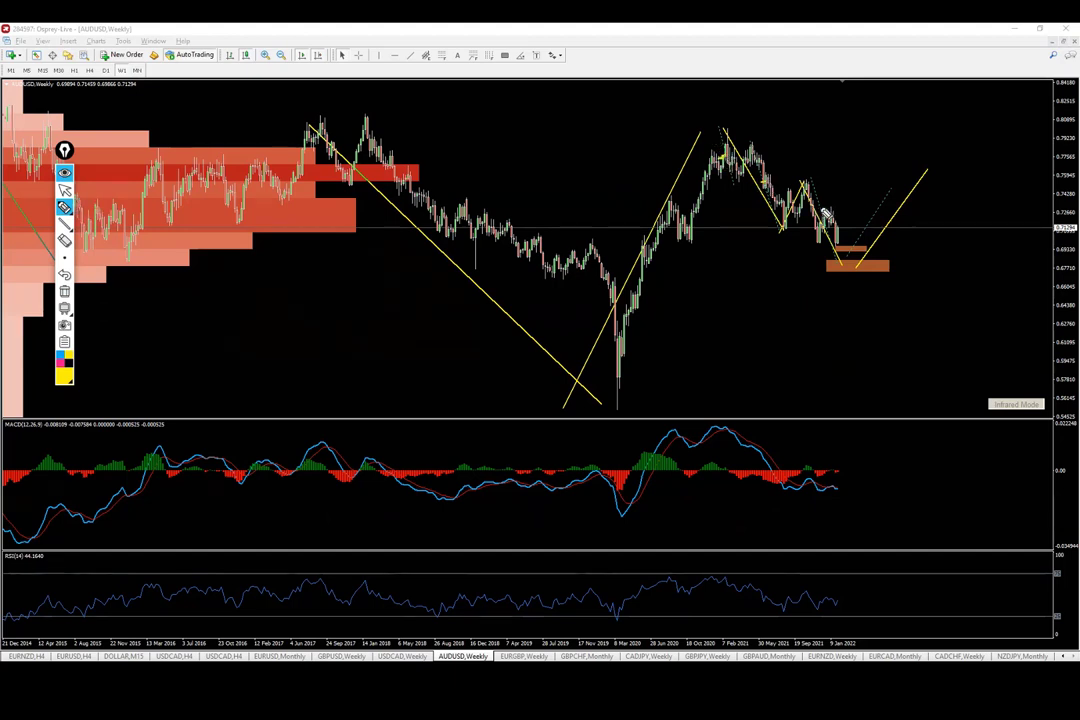
pyautogui.moveTo(717, 123)
pyautogui.mouseDown()
pyautogui.moveTo(735, 162)
pyautogui.moveTo(765, 180)
pyautogui.moveTo(778, 230)
pyautogui.moveTo(806, 177)
pyautogui.moveTo(848, 268)
pyautogui.mouseUp()
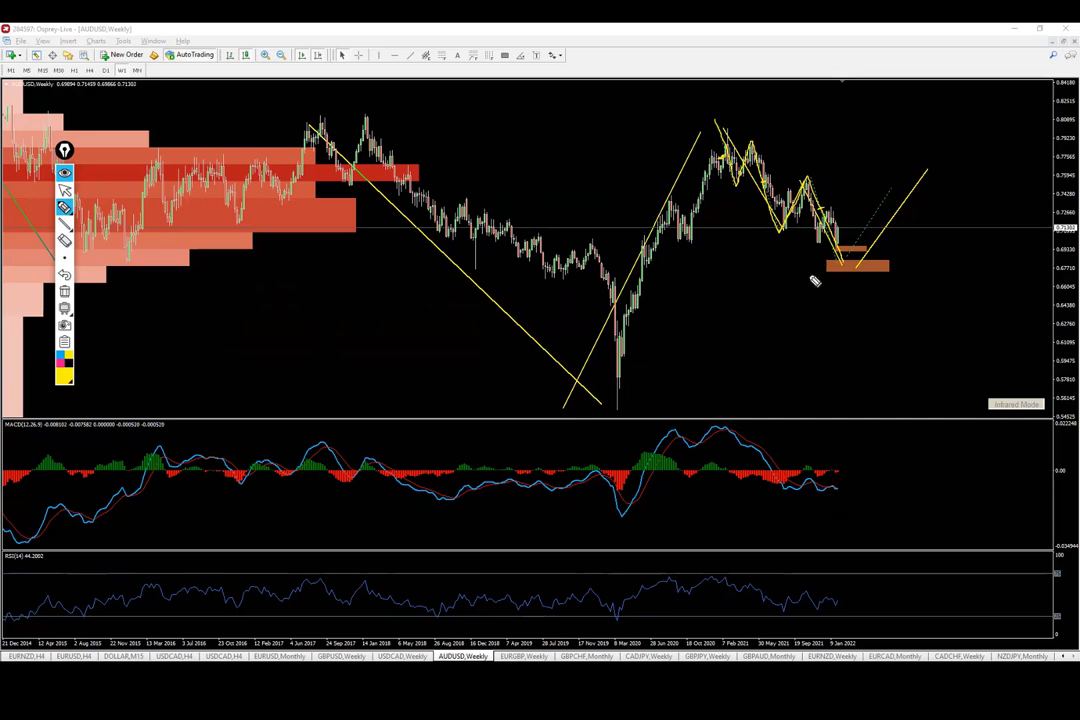
pyautogui.moveTo(781, 231); pyautogui.dragTo(874, 230)
pyautogui.moveTo(805, 247)
pyautogui.mouseDown()
pyautogui.moveTo(866, 247)
pyautogui.moveTo(880, 180)
pyautogui.moveTo(901, 193)
pyautogui.moveTo(882, 233)
pyautogui.mouseUp()
pyautogui.click(64, 241)
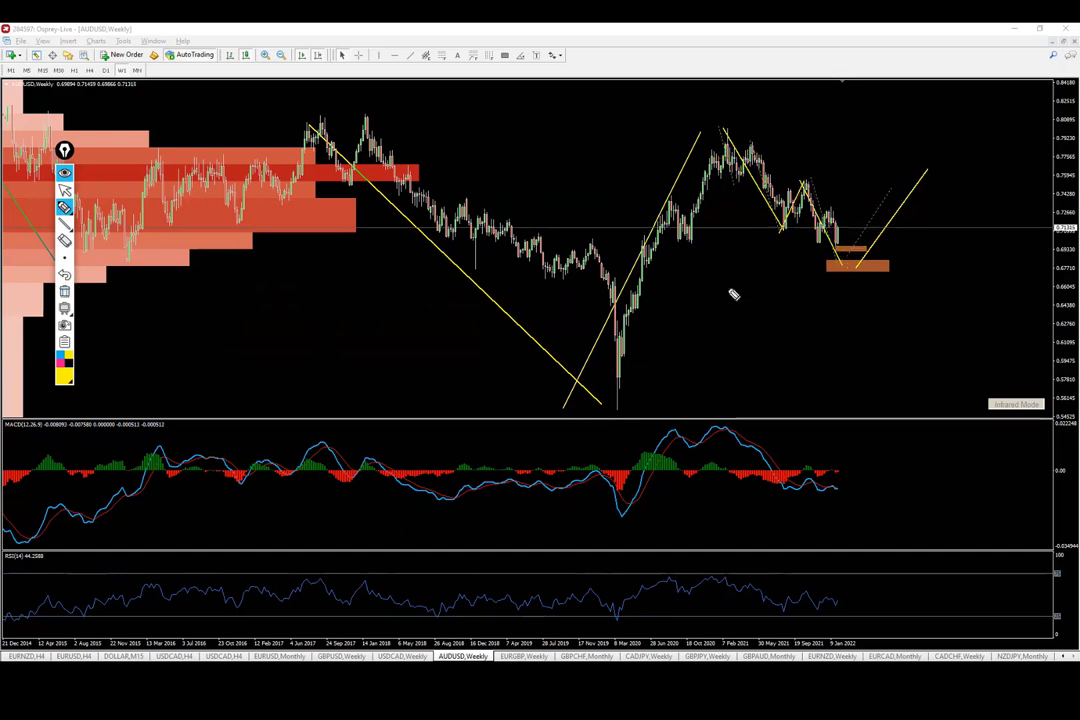
# Mark both orange support zones and sketch a curved rebound along the dotted projection line, then clear the strokes
pyautogui.moveTo(839, 247); pyautogui.dragTo(848, 261)
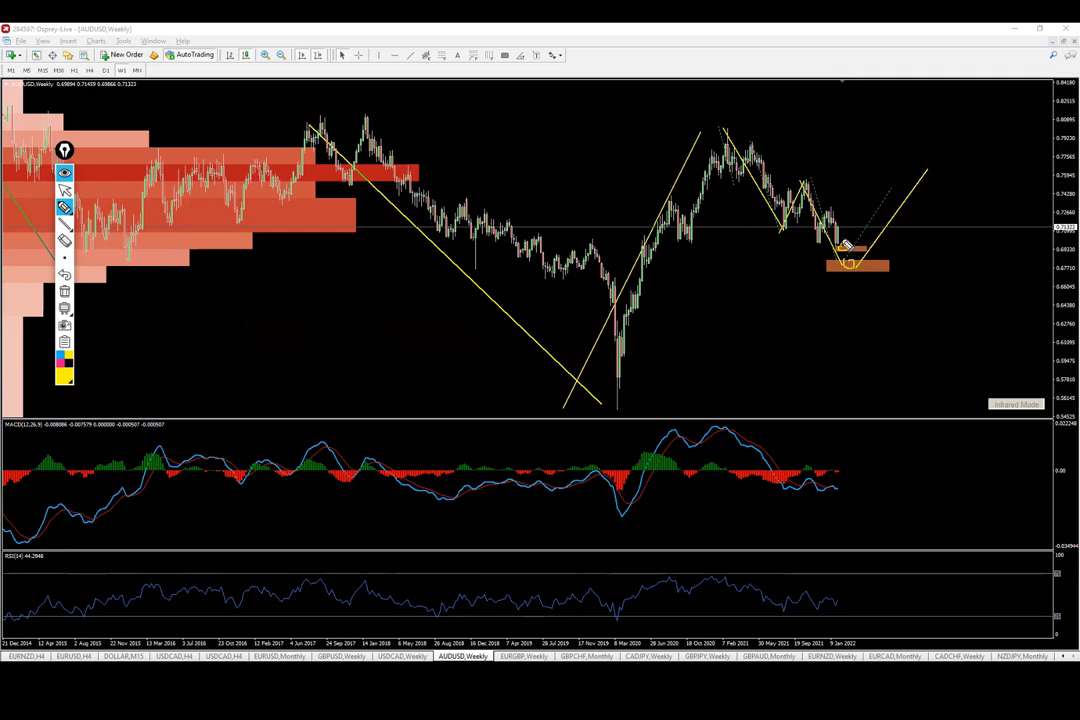
pyautogui.moveTo(843, 248); pyautogui.dragTo(891, 196)
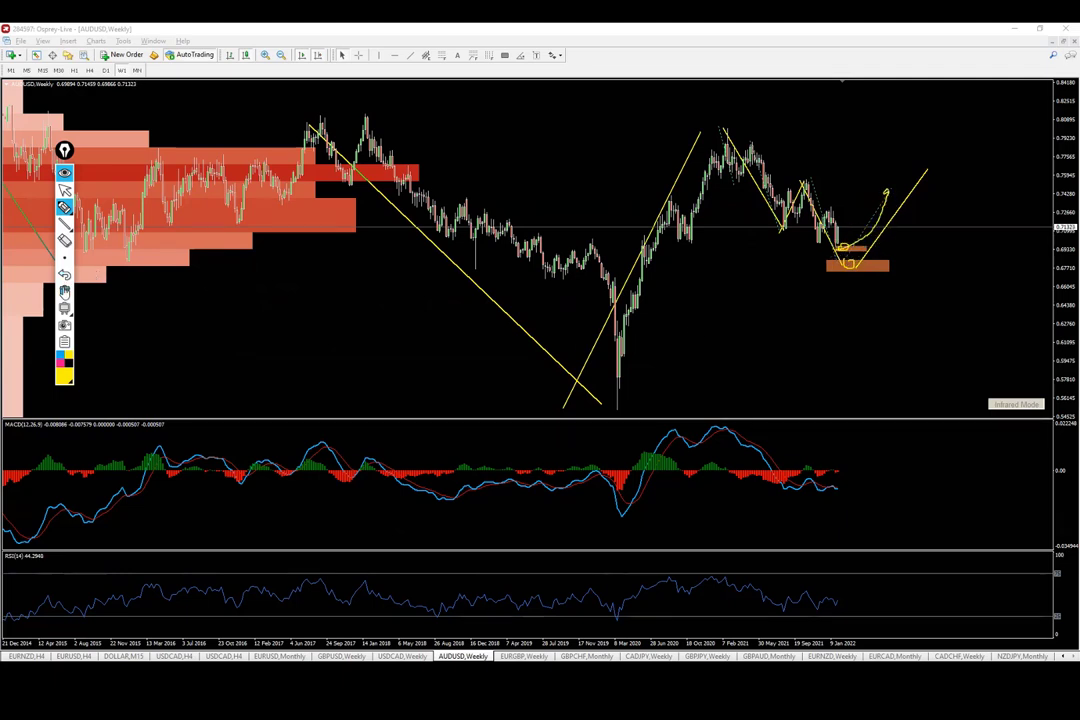
pyautogui.click(65, 291)
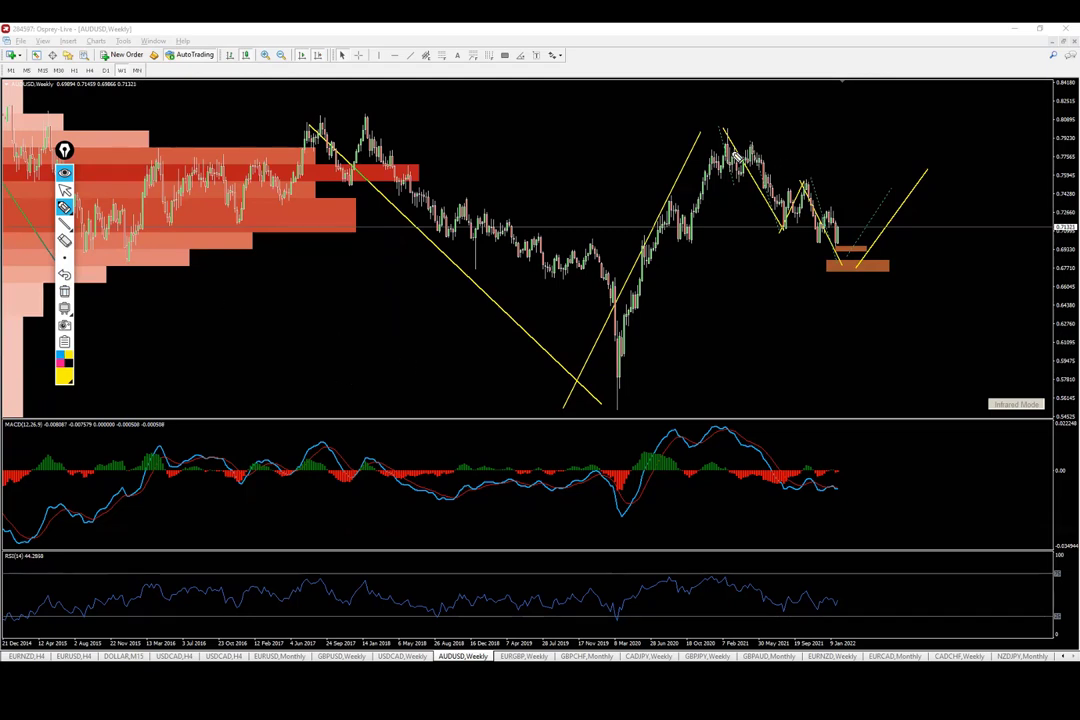
# Trace the AUDUSD decline from the 2021 high in yellow, then redraw it as a pink three-leg move into the lower orange zone, clearing each
pyautogui.moveTo(718, 137)
pyautogui.mouseDown()
pyautogui.moveTo(738, 181)
pyautogui.moveTo(752, 152)
pyautogui.moveTo(786, 231)
pyautogui.moveTo(801, 224)
pyautogui.mouseUp()
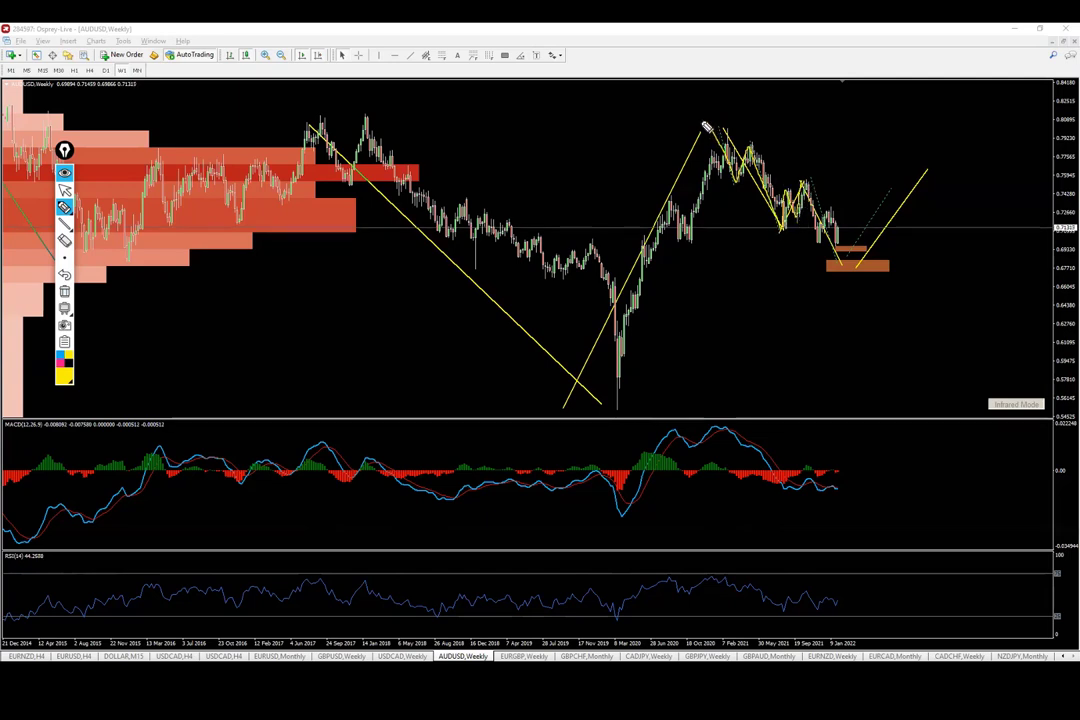
pyautogui.moveTo(706, 124)
pyautogui.mouseDown()
pyautogui.moveTo(771, 233)
pyautogui.moveTo(803, 180)
pyautogui.moveTo(847, 268)
pyautogui.mouseUp()
pyautogui.click(65, 291)
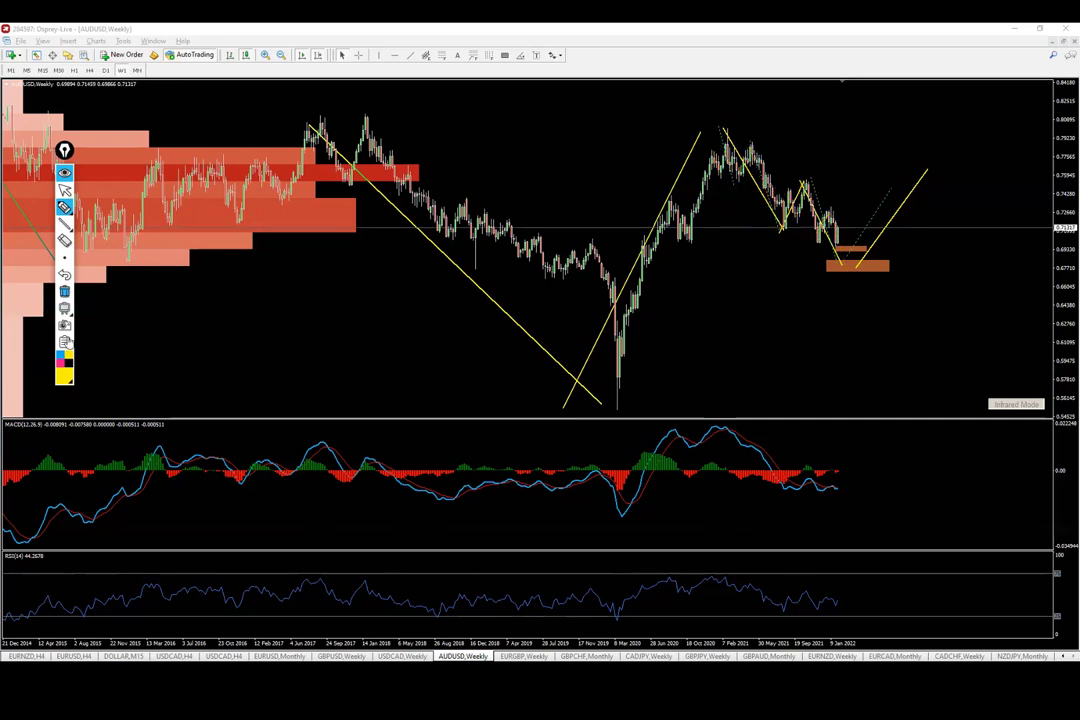
pyautogui.click(61, 363)
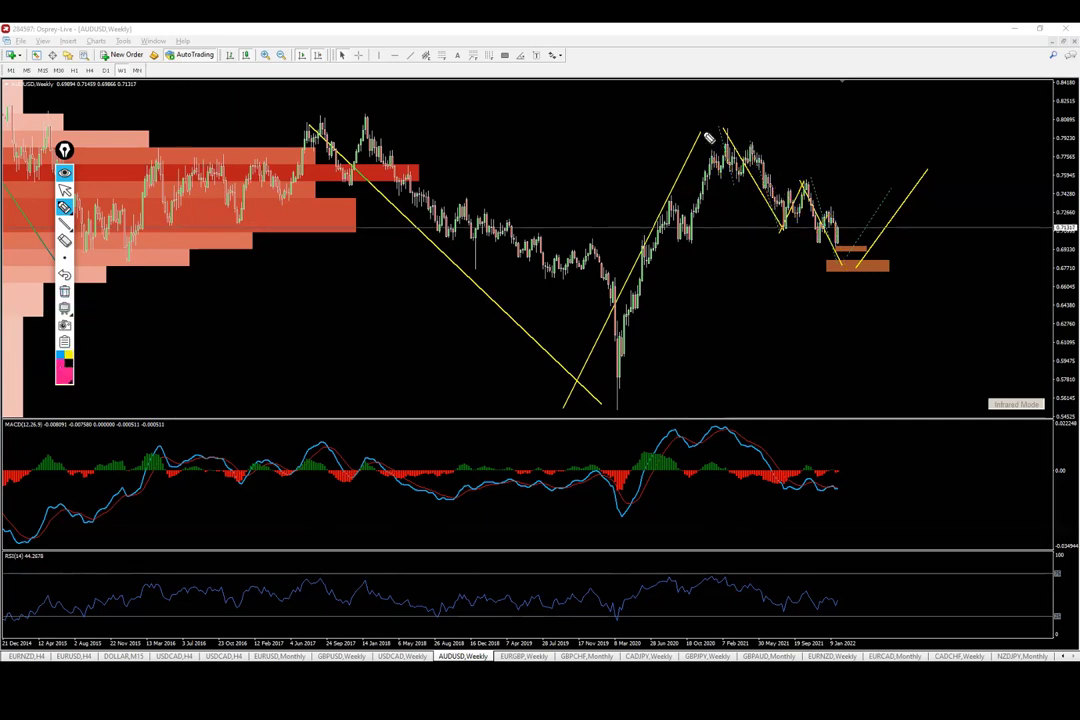
pyautogui.moveTo(704, 135)
pyautogui.mouseDown()
pyautogui.moveTo(750, 217)
pyautogui.moveTo(795, 185)
pyautogui.moveTo(836, 262)
pyautogui.mouseUp()
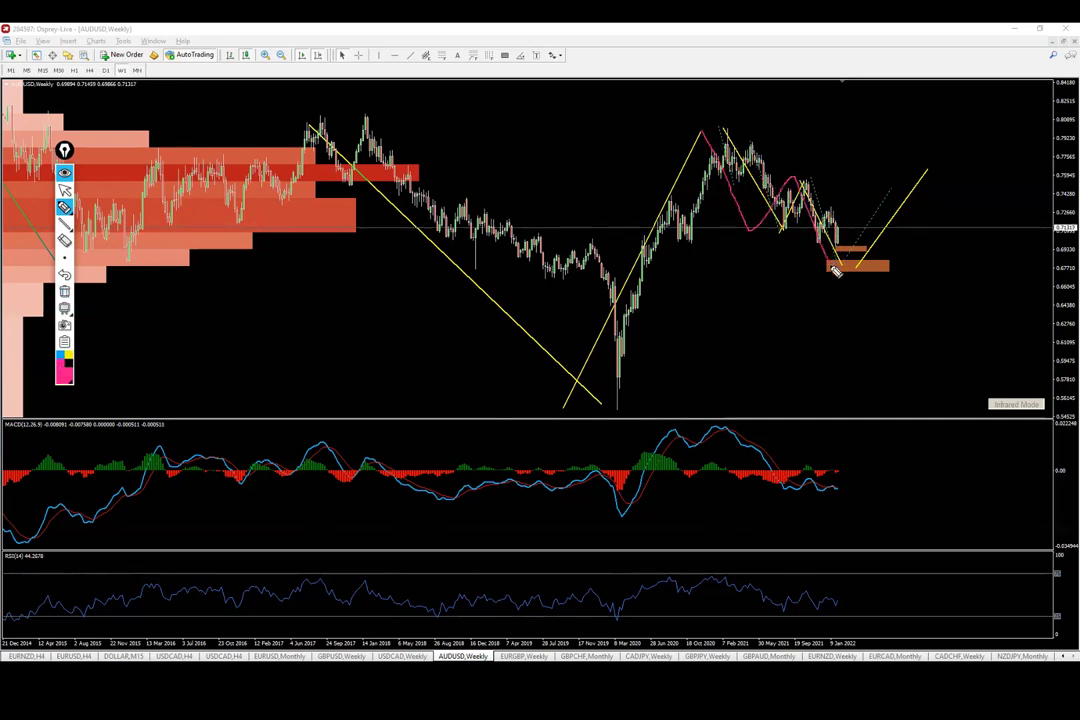
pyautogui.click(65, 292)
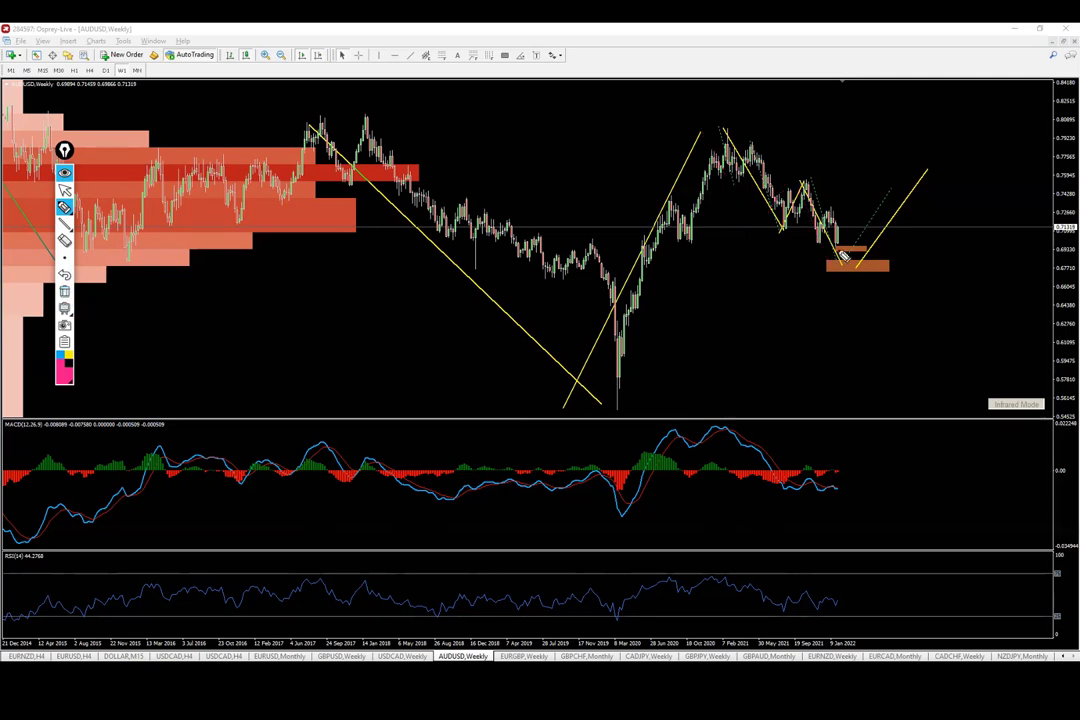
# Circle the lower orange zone in pink and trace the rally, correction and projected rally, then clear the sketches and restore yellow ink
pyautogui.moveTo(840, 251); pyautogui.dragTo(834, 268)
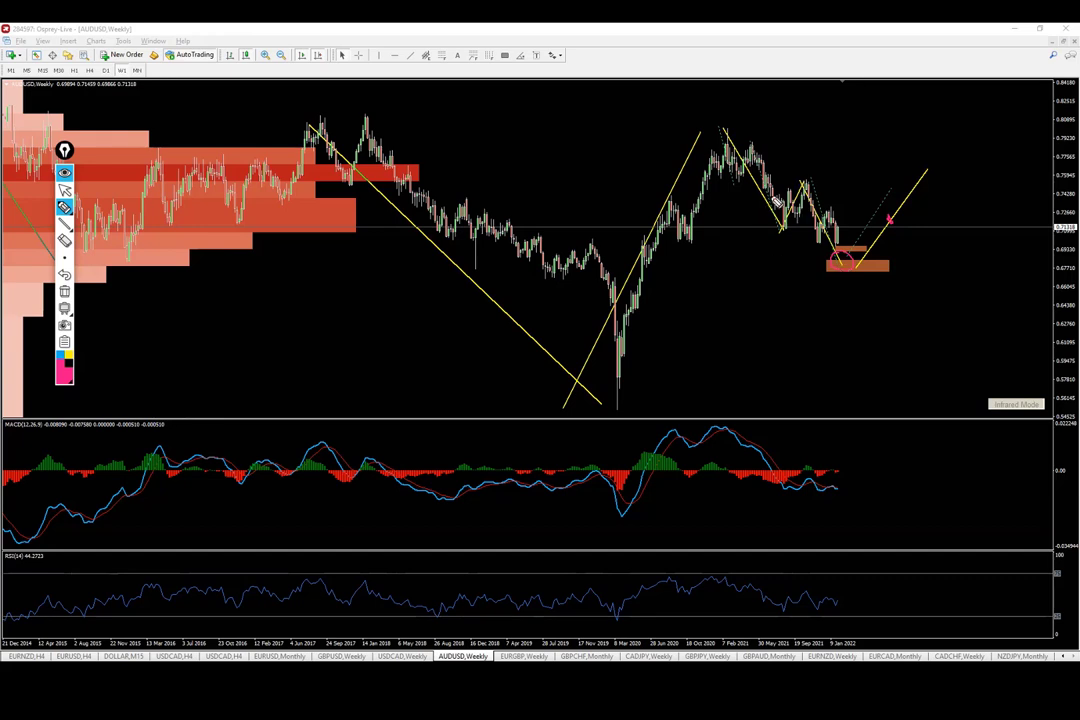
pyautogui.moveTo(582, 406)
pyautogui.mouseDown()
pyautogui.moveTo(686, 211)
pyautogui.moveTo(773, 203)
pyautogui.moveTo(846, 272)
pyautogui.moveTo(926, 166)
pyautogui.mouseUp()
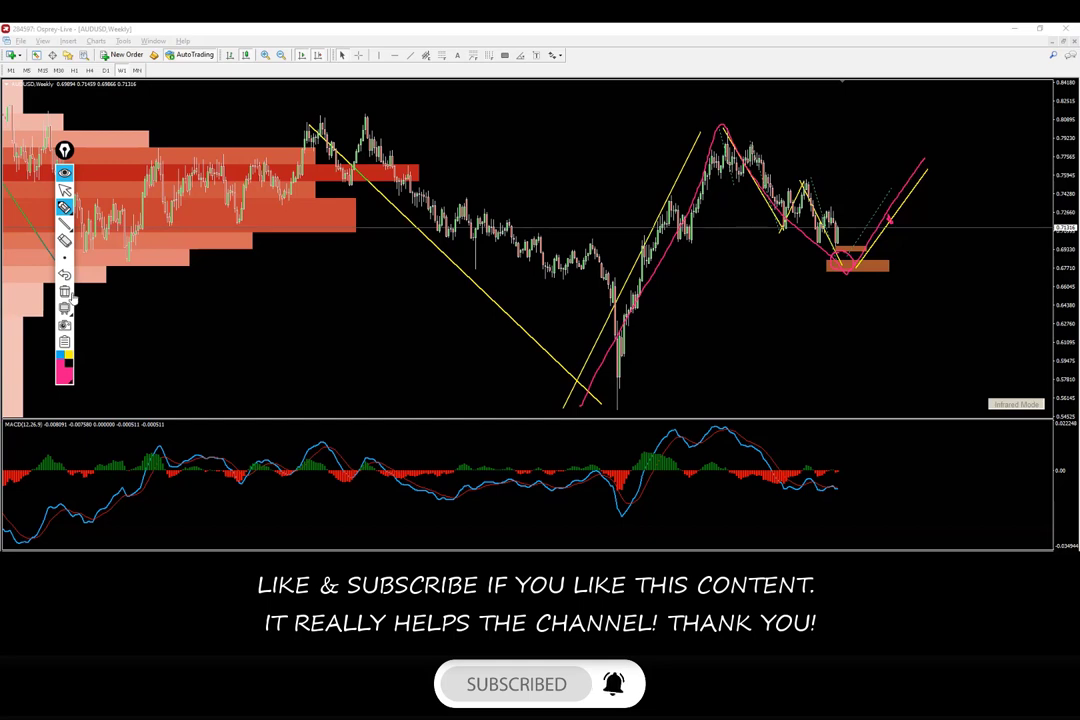
pyautogui.click(65, 292)
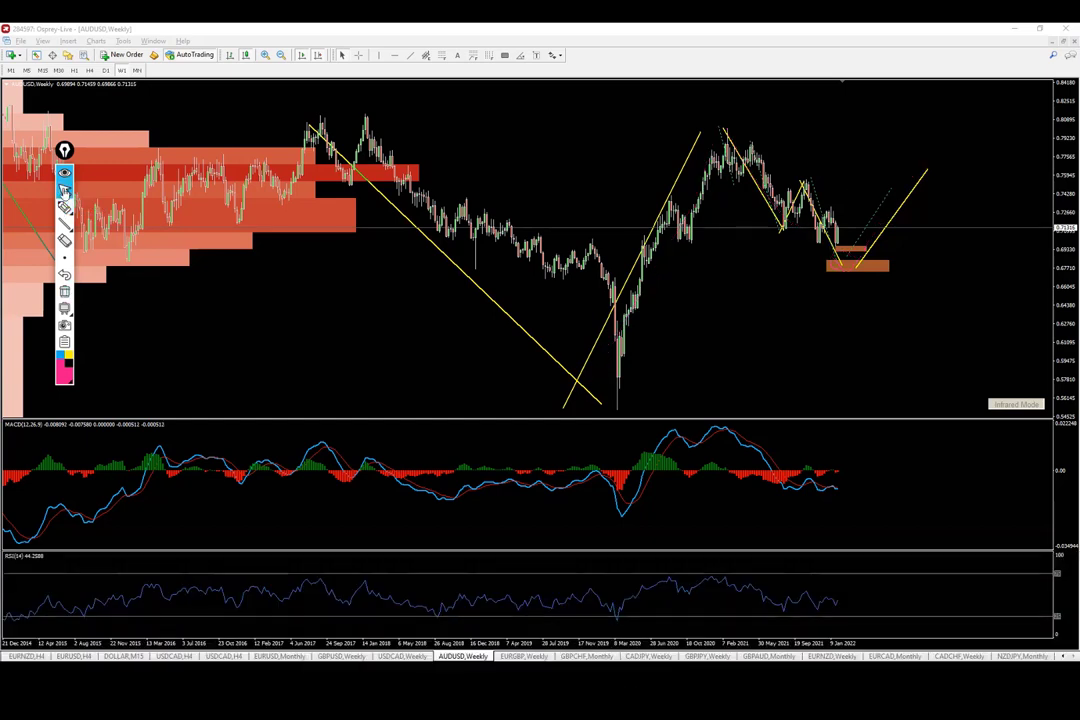
pyautogui.click(68, 362)
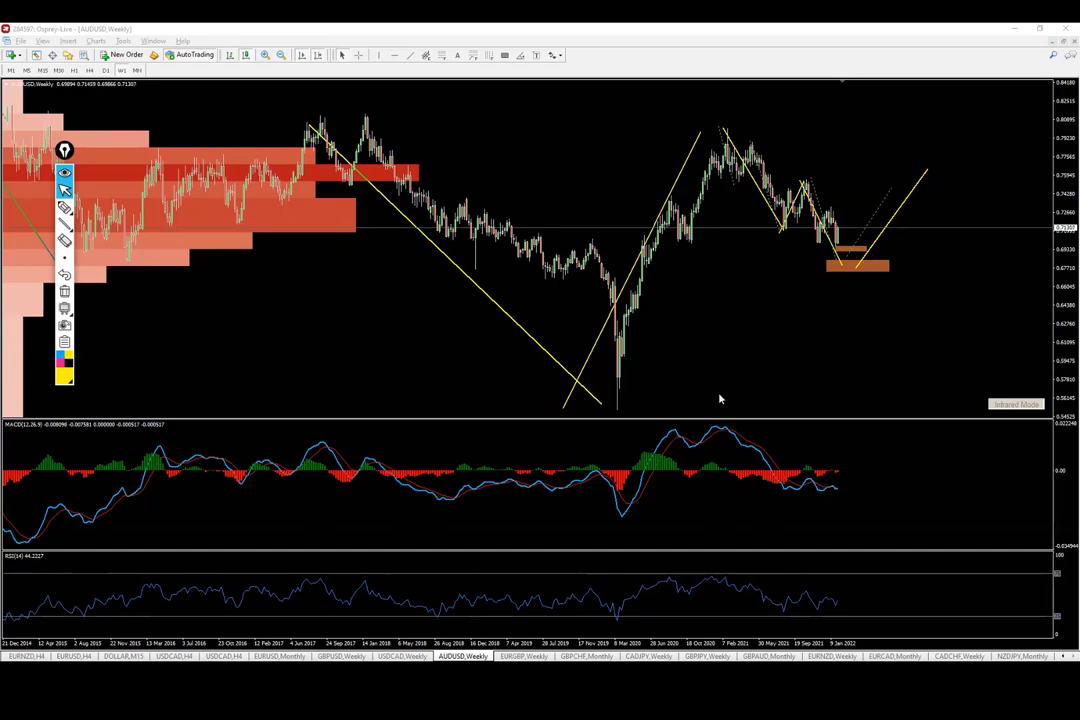
# On the EURGBP Weekly chart, draw an arrow from the first support touch to its October 2016 date, outline the lower orange band, and clear both
pyautogui.click(509, 657)
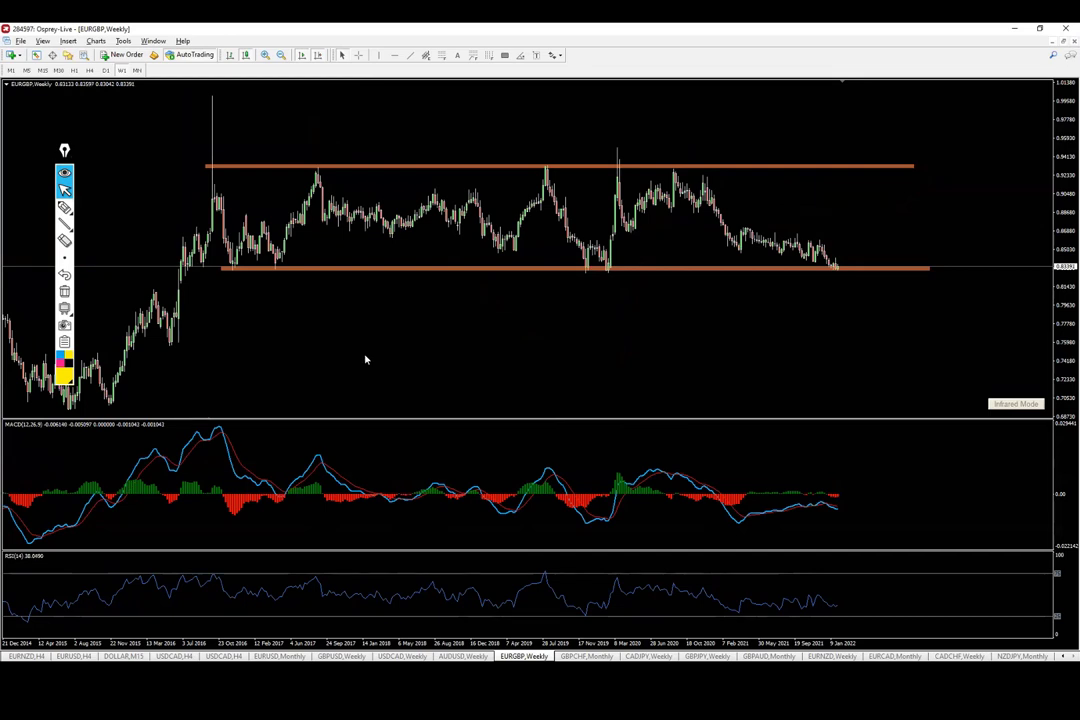
pyautogui.click(68, 208)
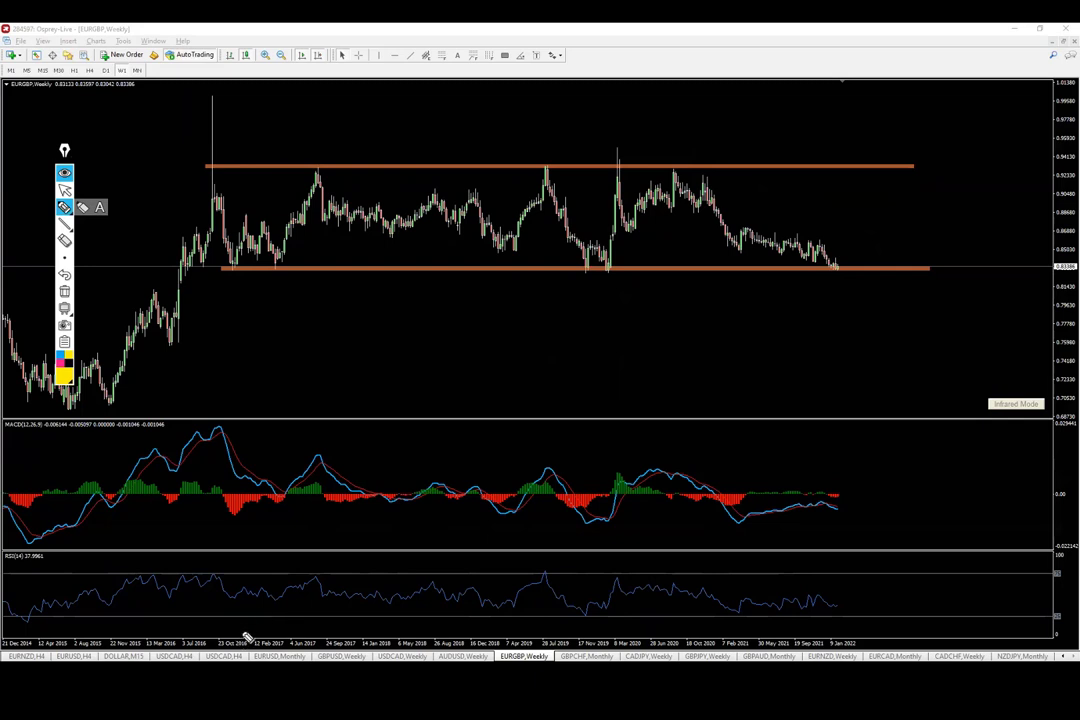
pyautogui.moveTo(231, 273)
pyautogui.mouseDown()
pyautogui.moveTo(222, 631)
pyautogui.moveTo(238, 614)
pyautogui.mouseUp()
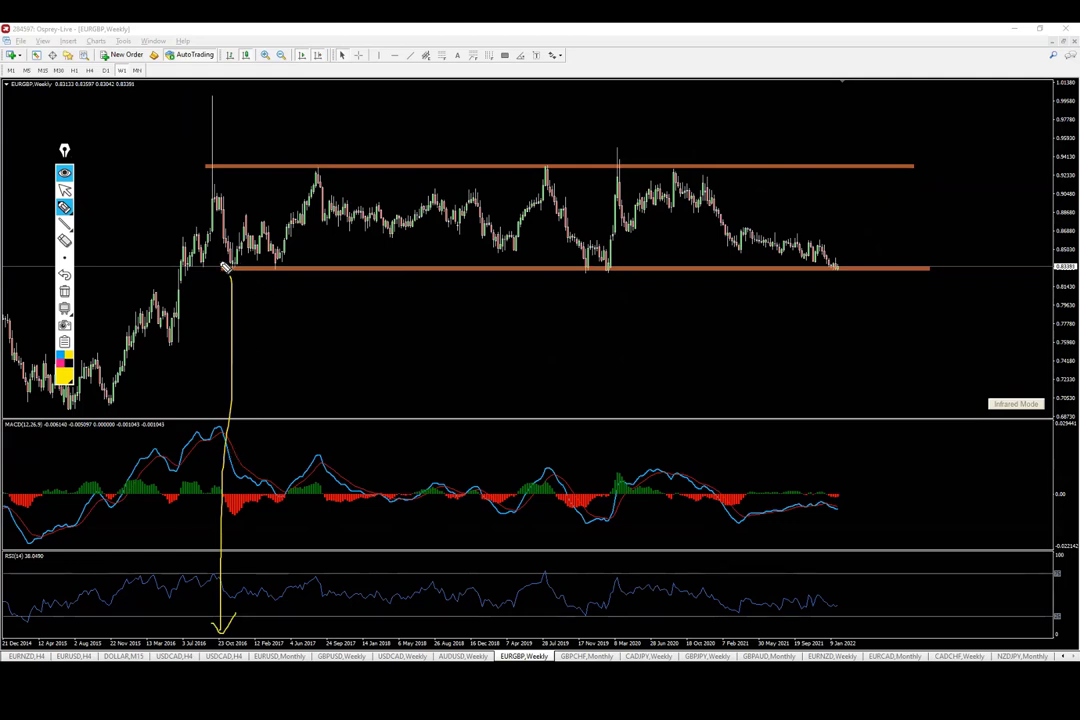
pyautogui.moveTo(230, 262)
pyautogui.mouseDown()
pyautogui.moveTo(228, 275)
pyautogui.moveTo(923, 282)
pyautogui.moveTo(207, 270)
pyautogui.mouseUp()
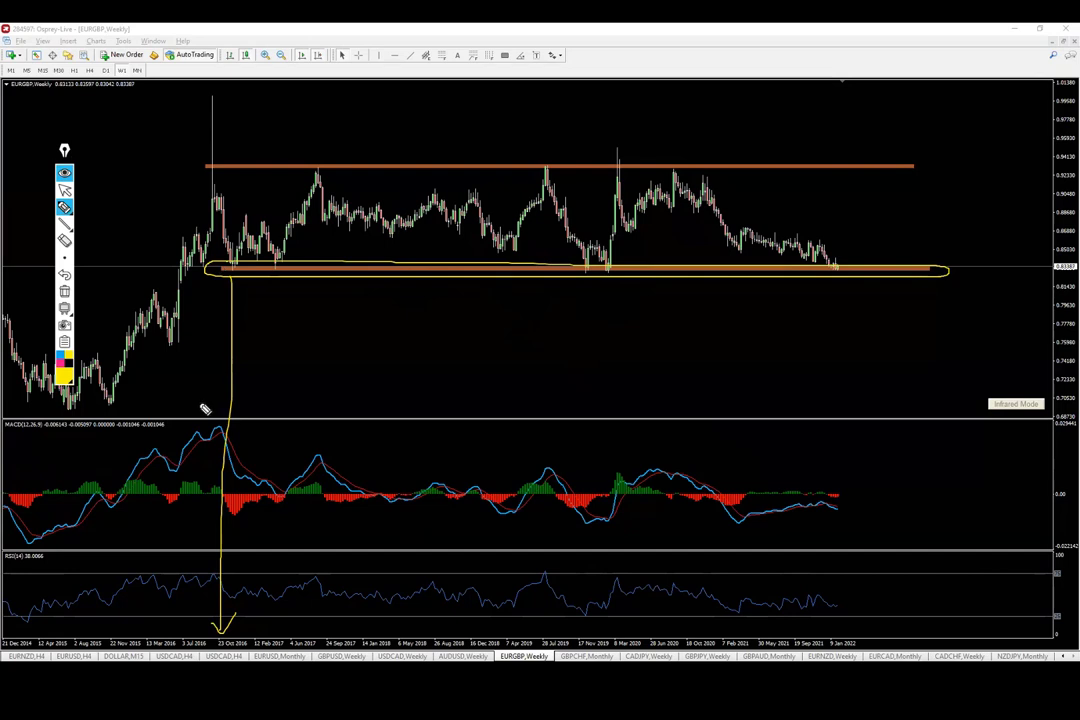
pyautogui.click(64, 241)
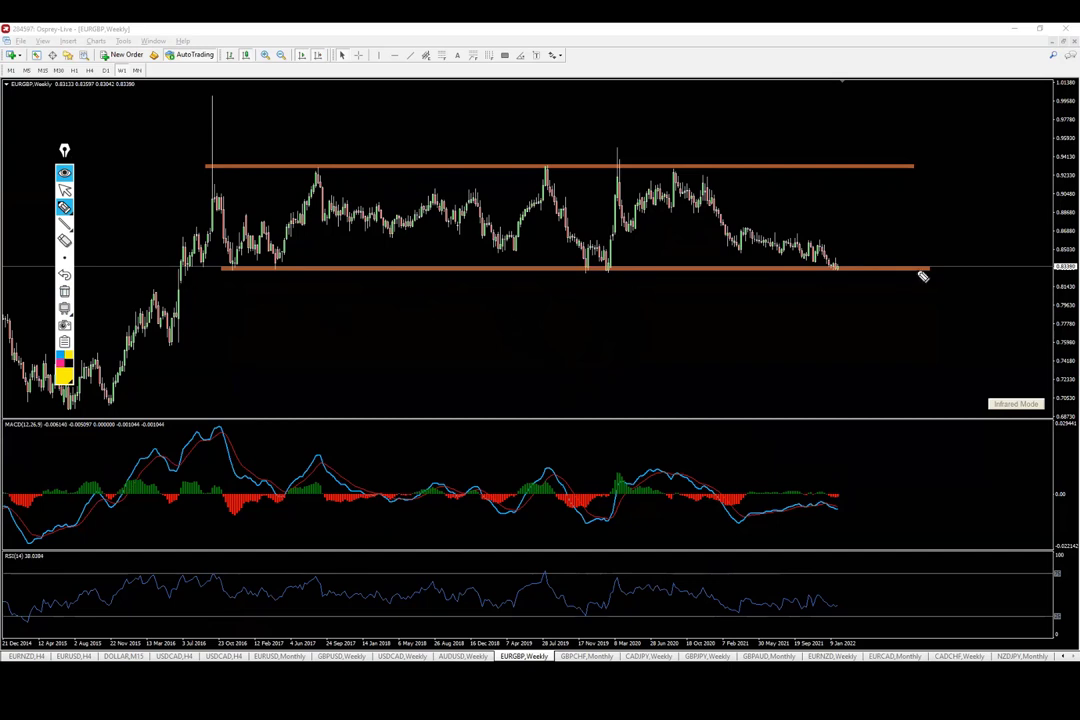
# Inspect the price at the lower orange band with the crosshair and draw a yellow trend line rising from there to about 0.89
pyautogui.hotkey('ctrl', 'shift', '2')
pyautogui.middleClick(852, 269)
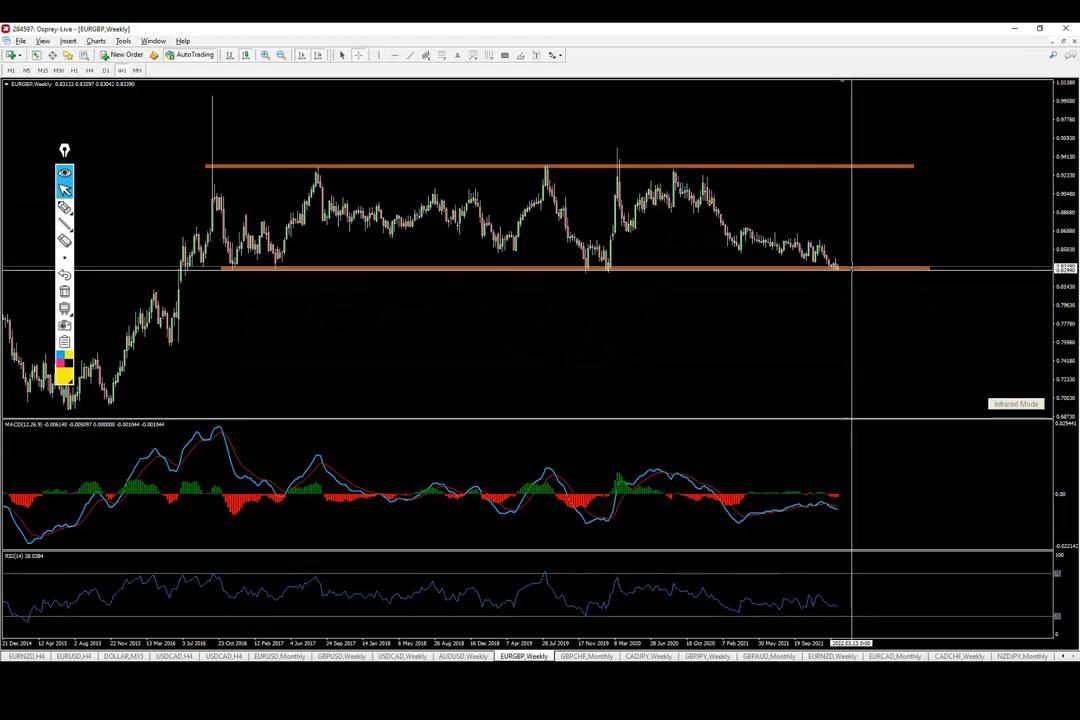
pyautogui.click(848, 273)
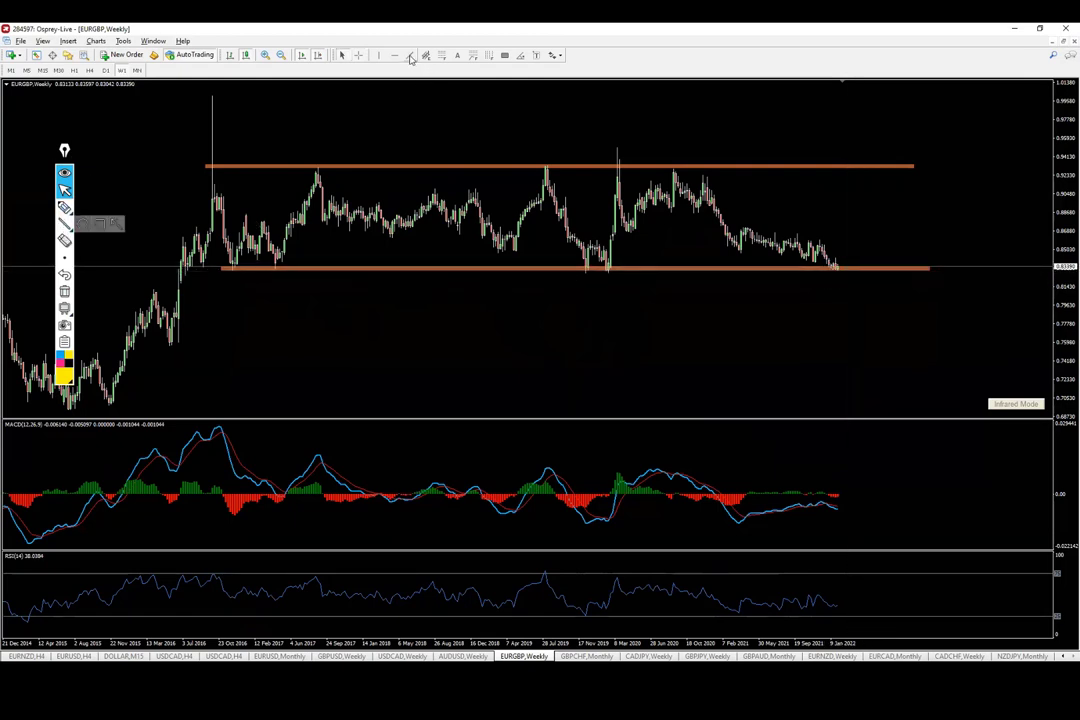
pyautogui.moveTo(841, 270); pyautogui.dragTo(870, 208)
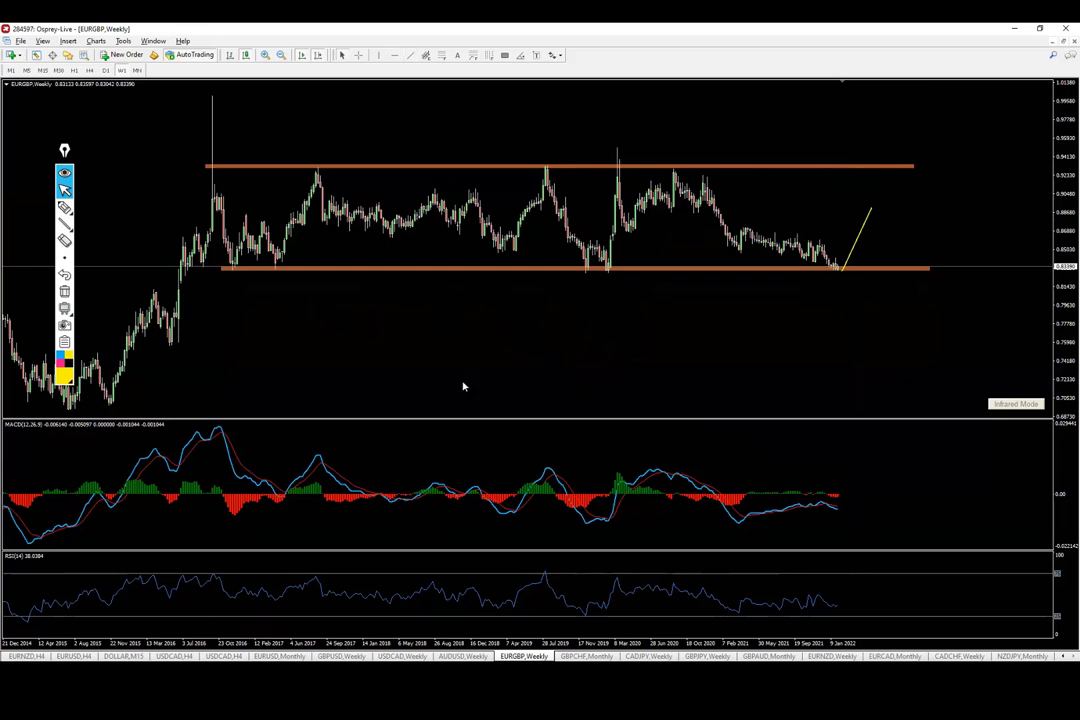
# Sketch a break below the orange support with a retest and drop, circle that area, mark the 2020 spike, and clear the sketches
pyautogui.click(64, 207)
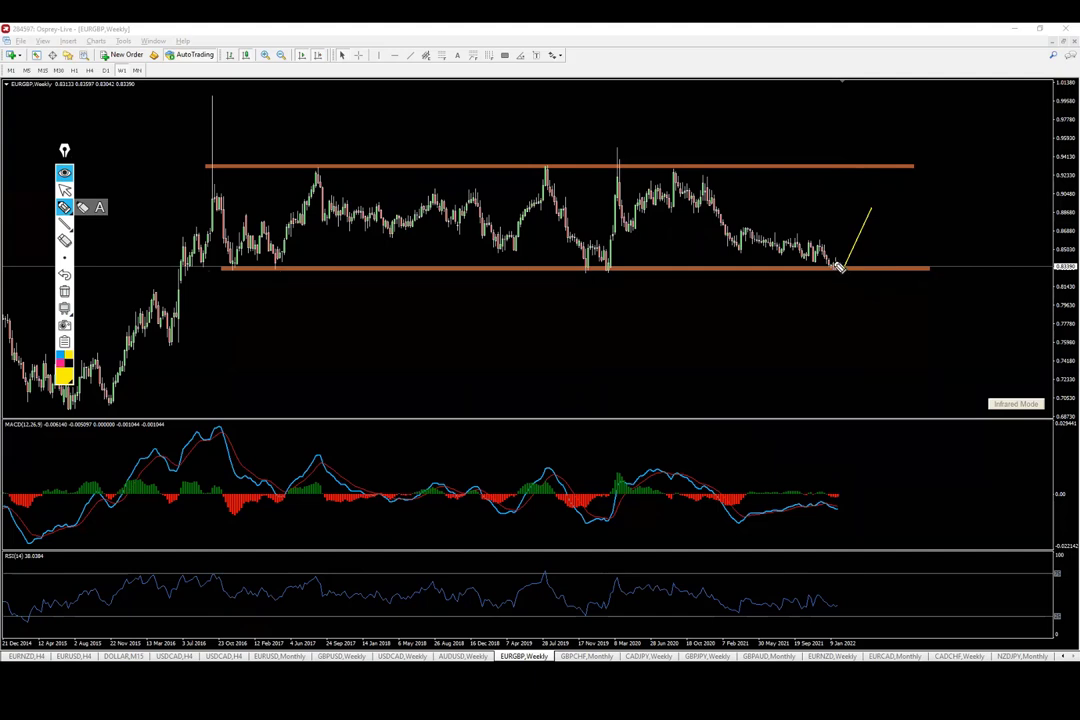
pyautogui.moveTo(841, 270)
pyautogui.mouseDown()
pyautogui.moveTo(847, 286)
pyautogui.moveTo(858, 271)
pyautogui.moveTo(866, 329)
pyautogui.mouseUp()
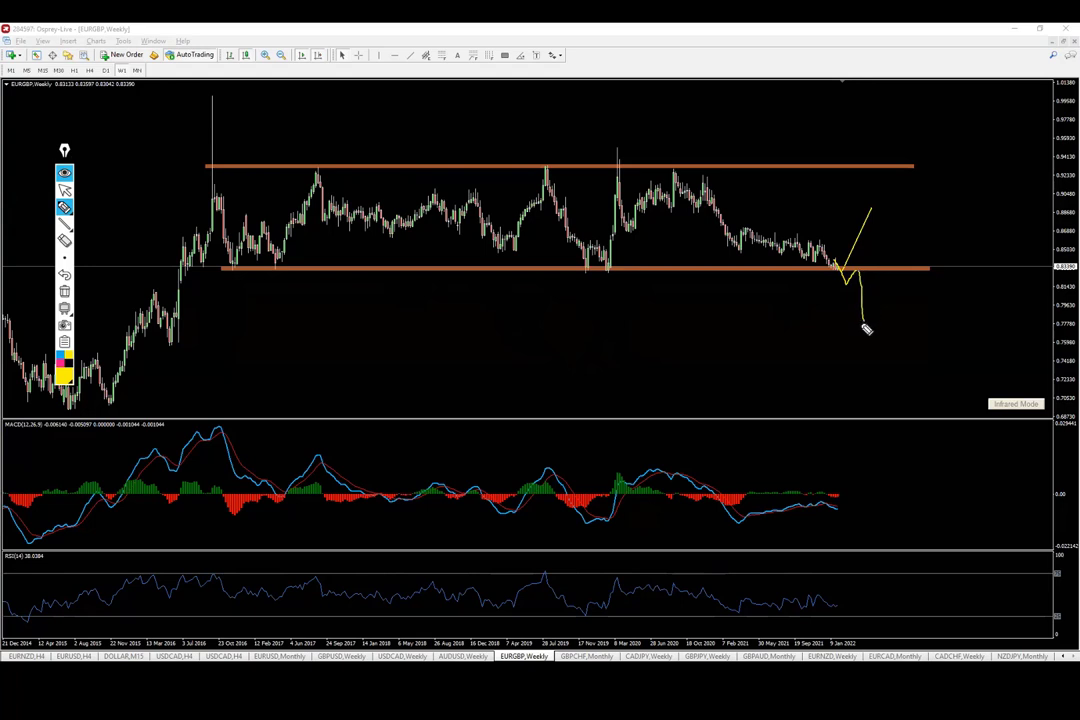
pyautogui.moveTo(850, 250)
pyautogui.mouseDown()
pyautogui.moveTo(824, 282)
pyautogui.moveTo(870, 265)
pyautogui.moveTo(846, 249)
pyautogui.mouseUp()
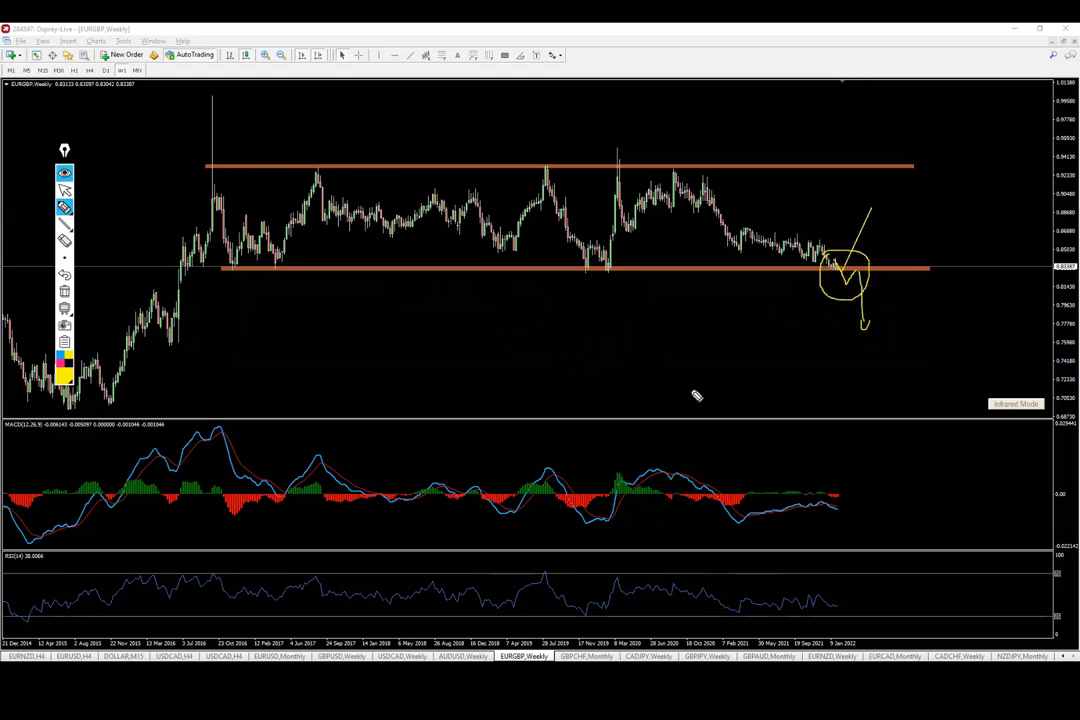
pyautogui.moveTo(609, 183); pyautogui.dragTo(617, 146)
pyautogui.click(65, 291)
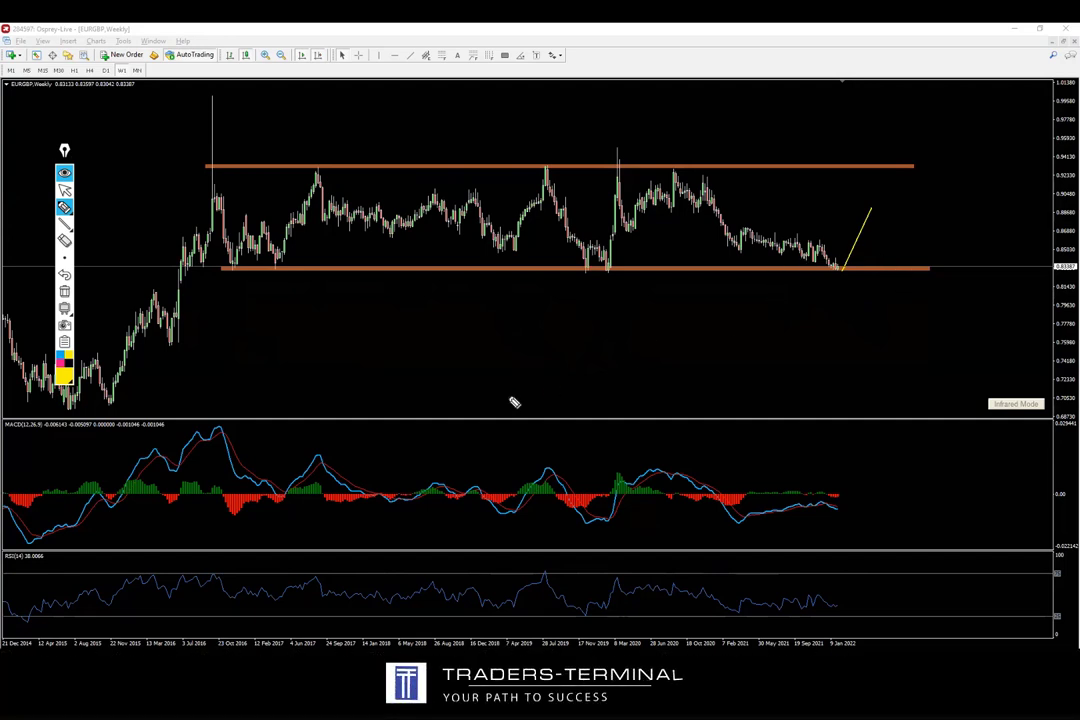
pyautogui.click(64, 190)
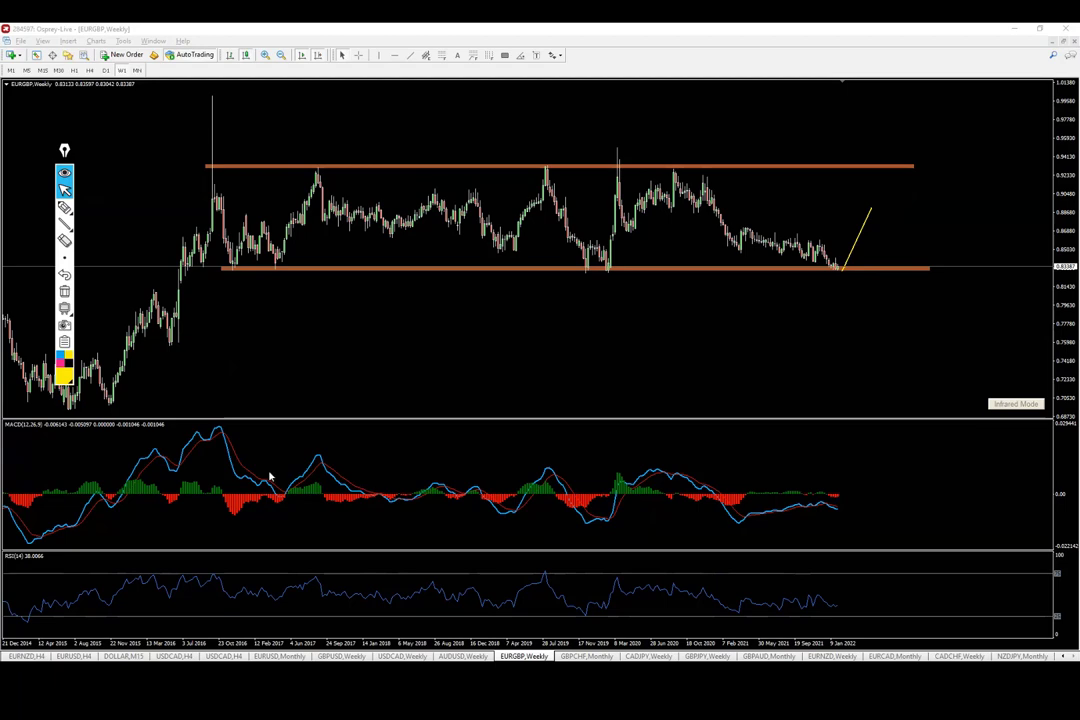
# Switch to the GBPCHF Monthly chart and hide its volume profile
pyautogui.hotkey('ctrl', 'Tab')
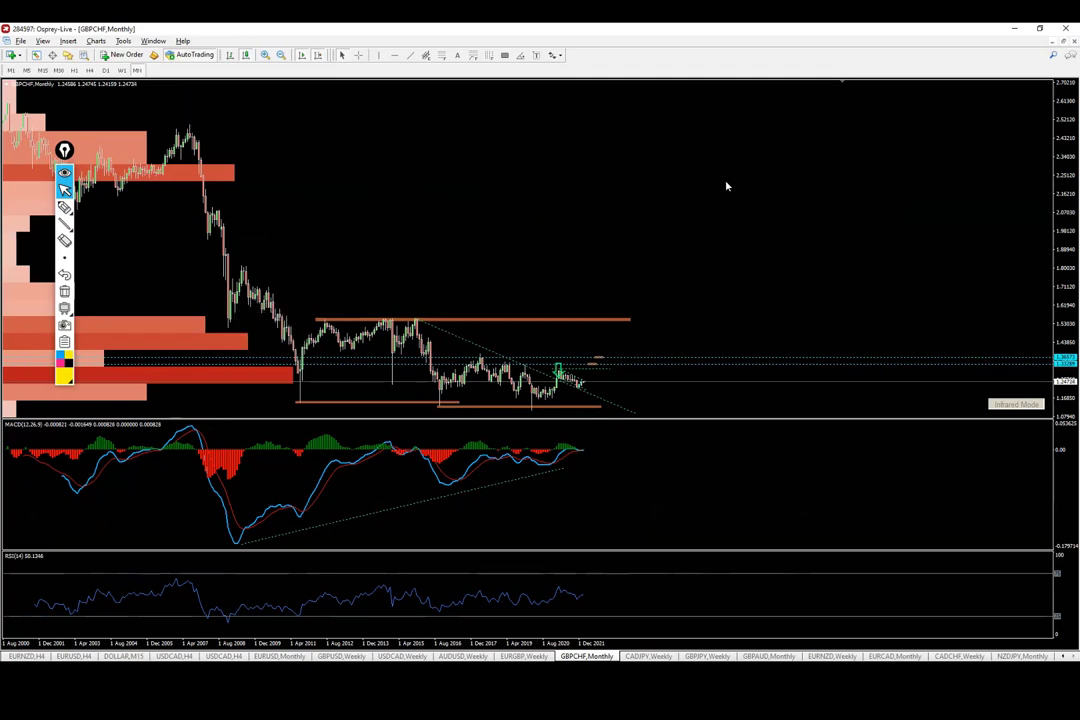
pyautogui.click(1016, 406)
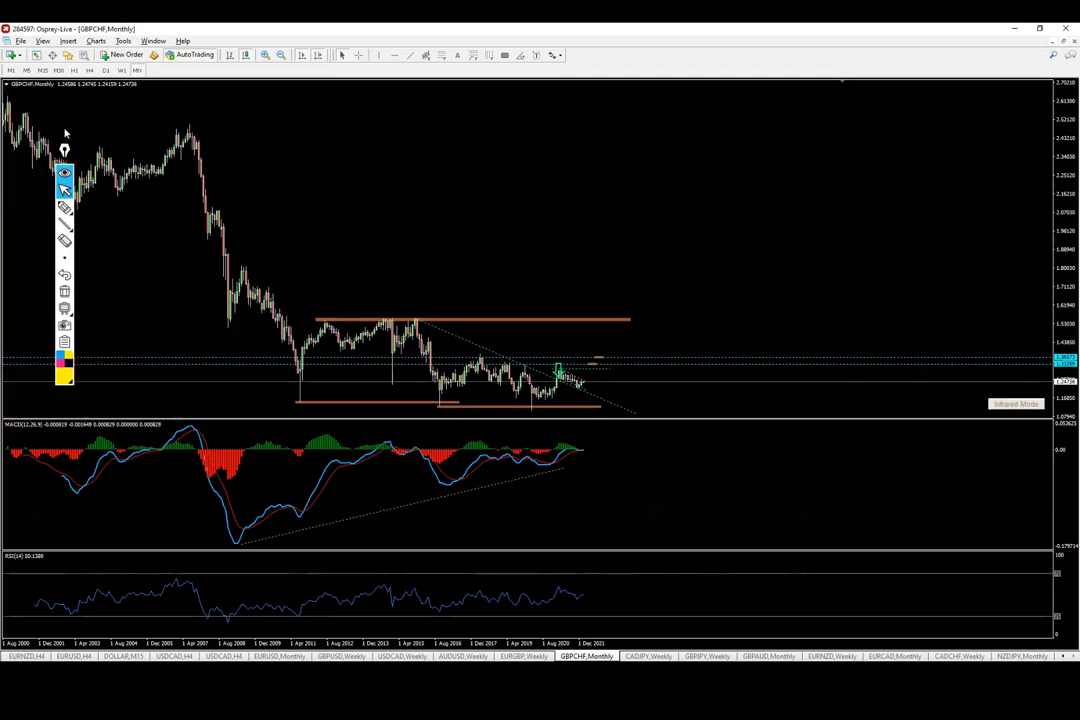
# Draw vertical yellow lines from the 2011 and 2008 lows through MACD and RSI, cross the 2011 low, and clear the marks
pyautogui.click(64, 223)
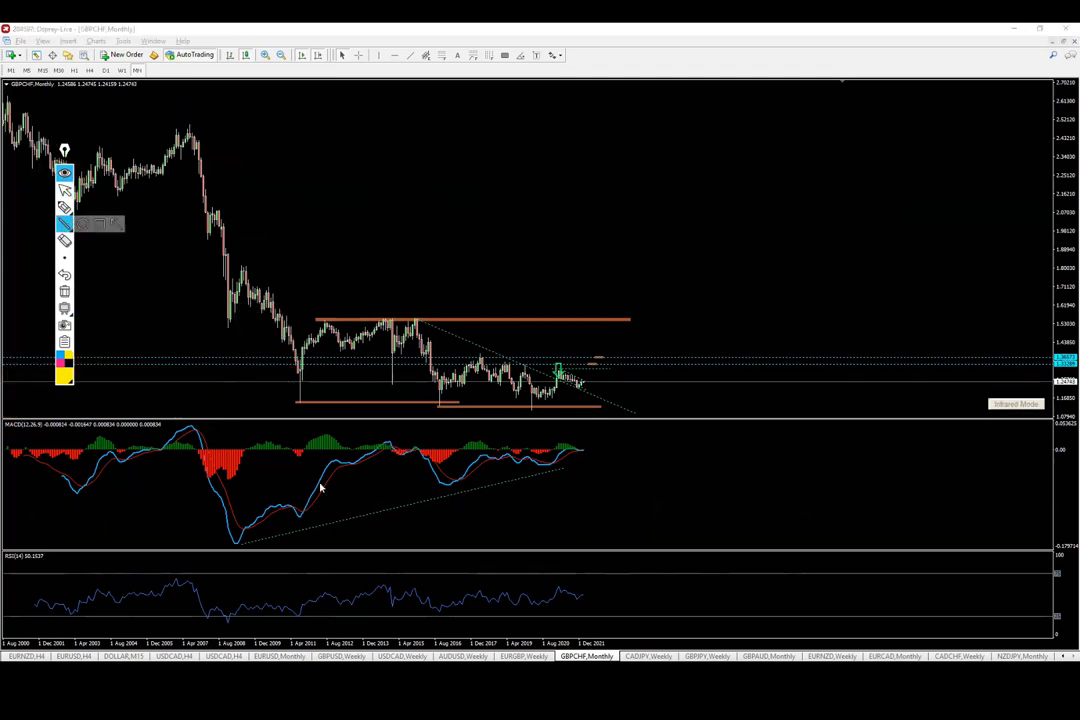
pyautogui.moveTo(299, 405); pyautogui.dragTo(297, 632)
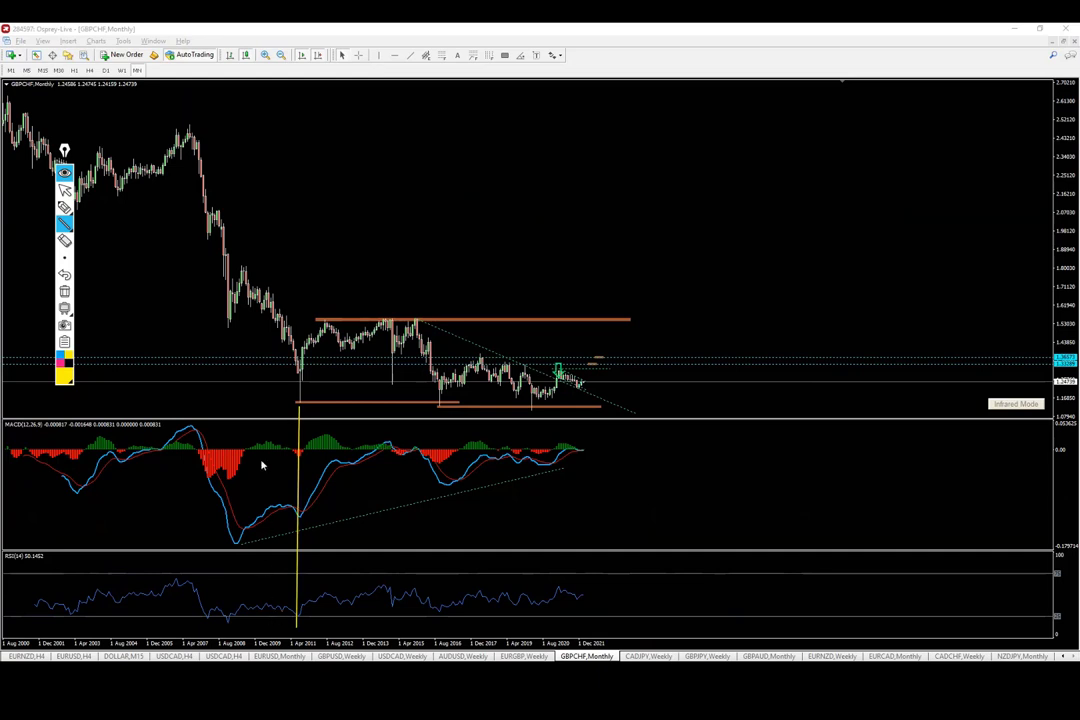
pyautogui.moveTo(291, 372)
pyautogui.mouseDown()
pyautogui.moveTo(304, 384)
pyautogui.moveTo(293, 387)
pyautogui.mouseUp()
pyautogui.moveTo(226, 330); pyautogui.dragTo(222, 628)
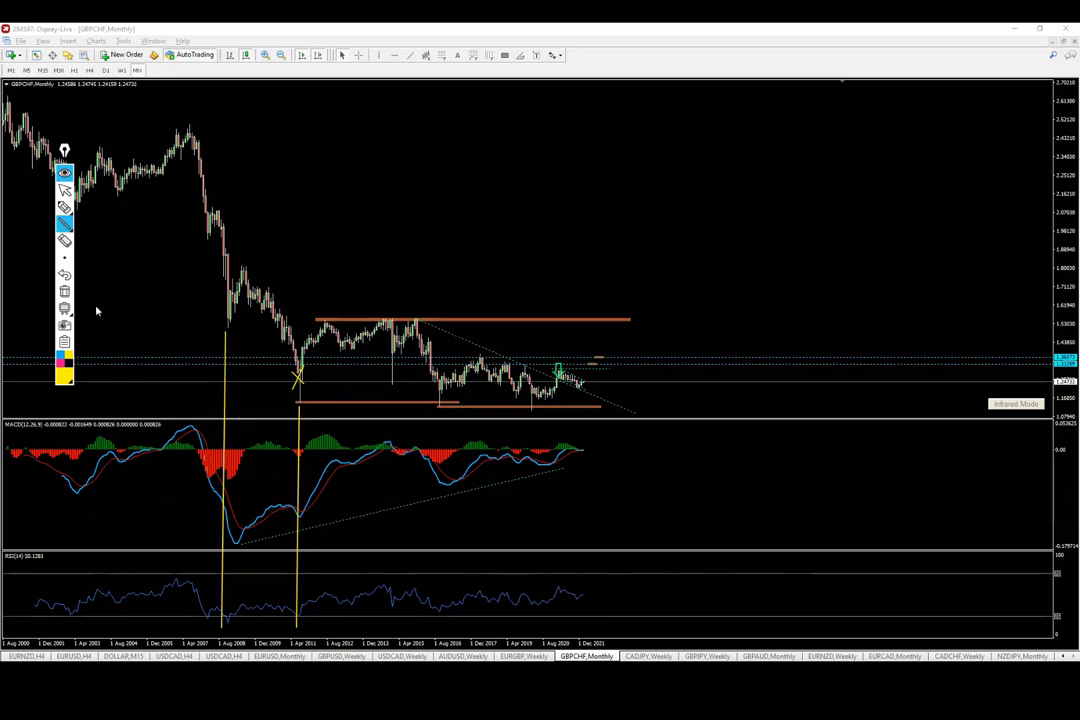
pyautogui.click(64, 291)
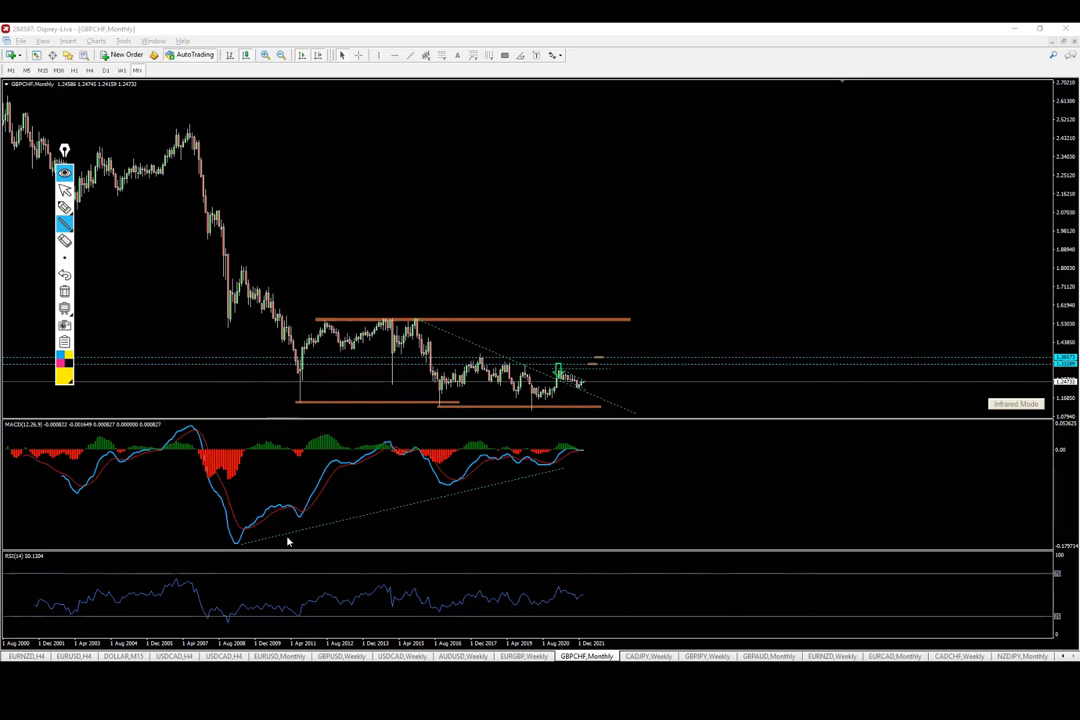
# Trace the rising MACD line and both orange range boundaries in yellow, cross the lows between 2011 and 2020, and clear the drawings
pyautogui.moveTo(238, 553); pyautogui.dragTo(622, 458)
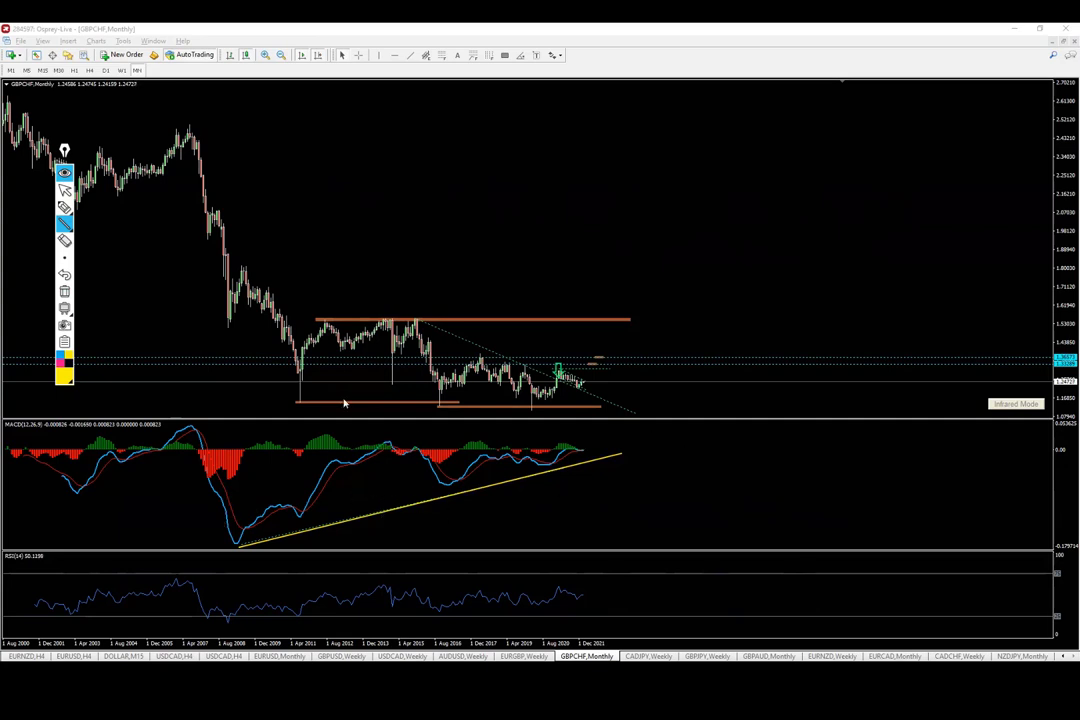
pyautogui.moveTo(287, 319); pyautogui.dragTo(741, 318)
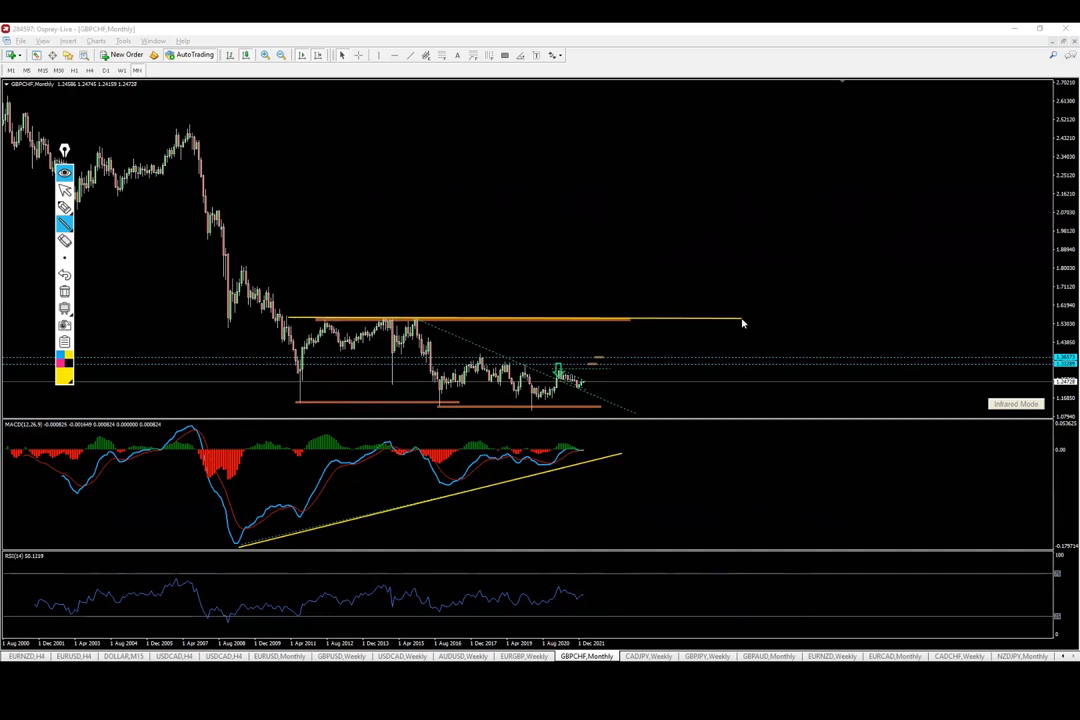
pyautogui.moveTo(289, 403); pyautogui.dragTo(618, 411)
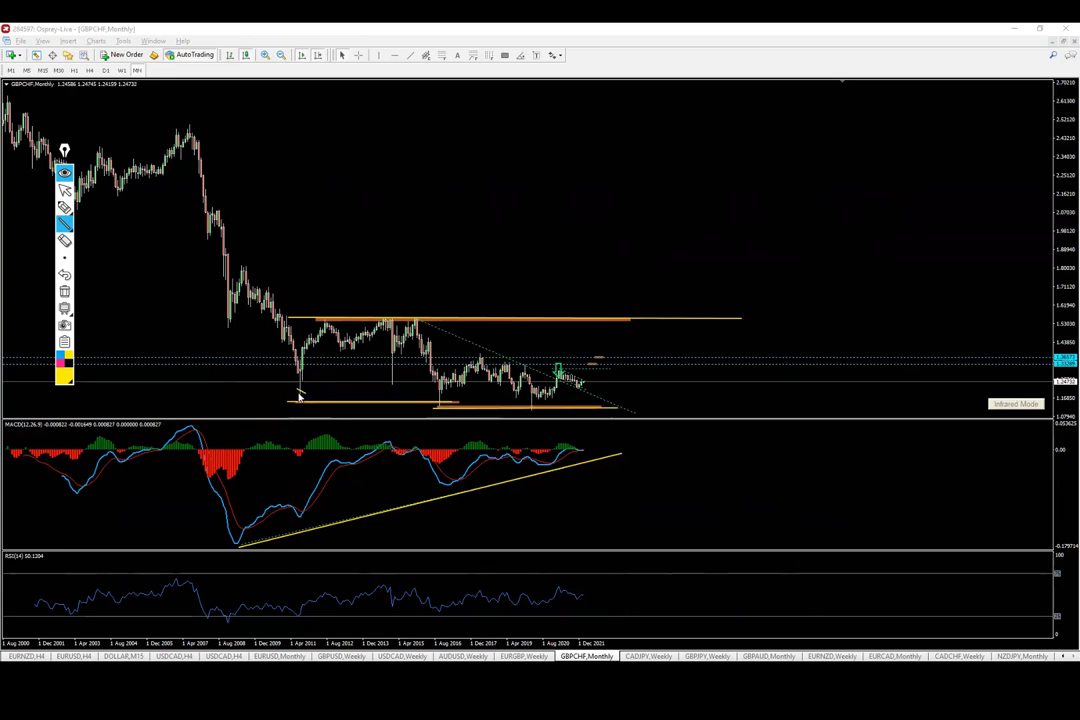
pyautogui.click(390, 373)
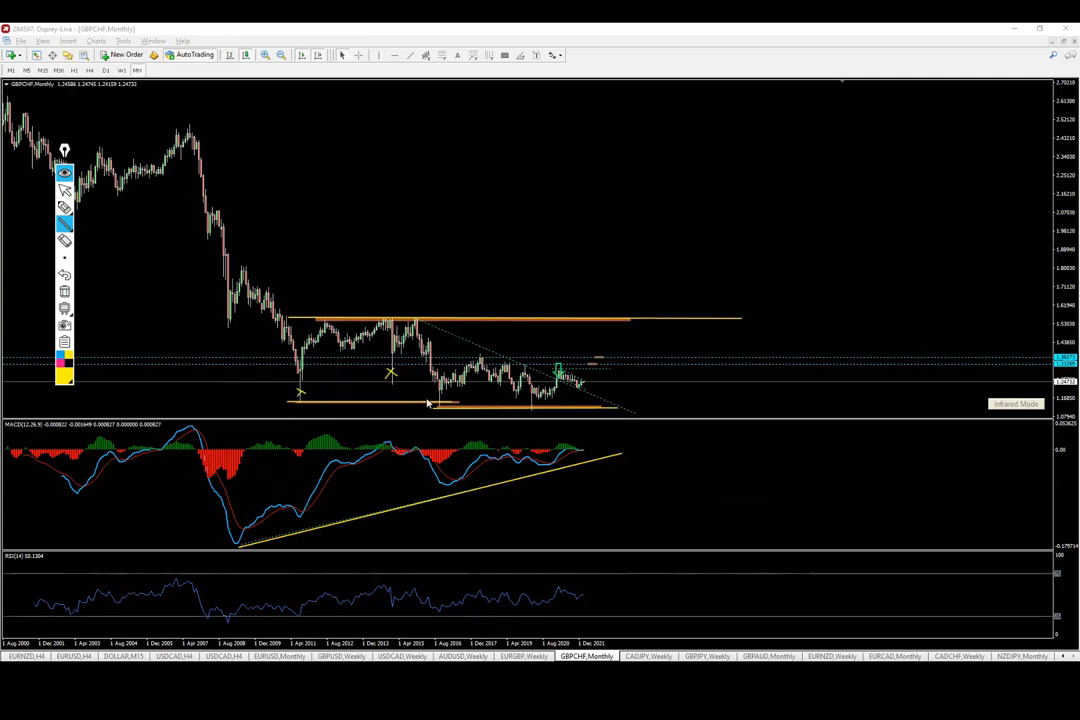
pyautogui.click(438, 398)
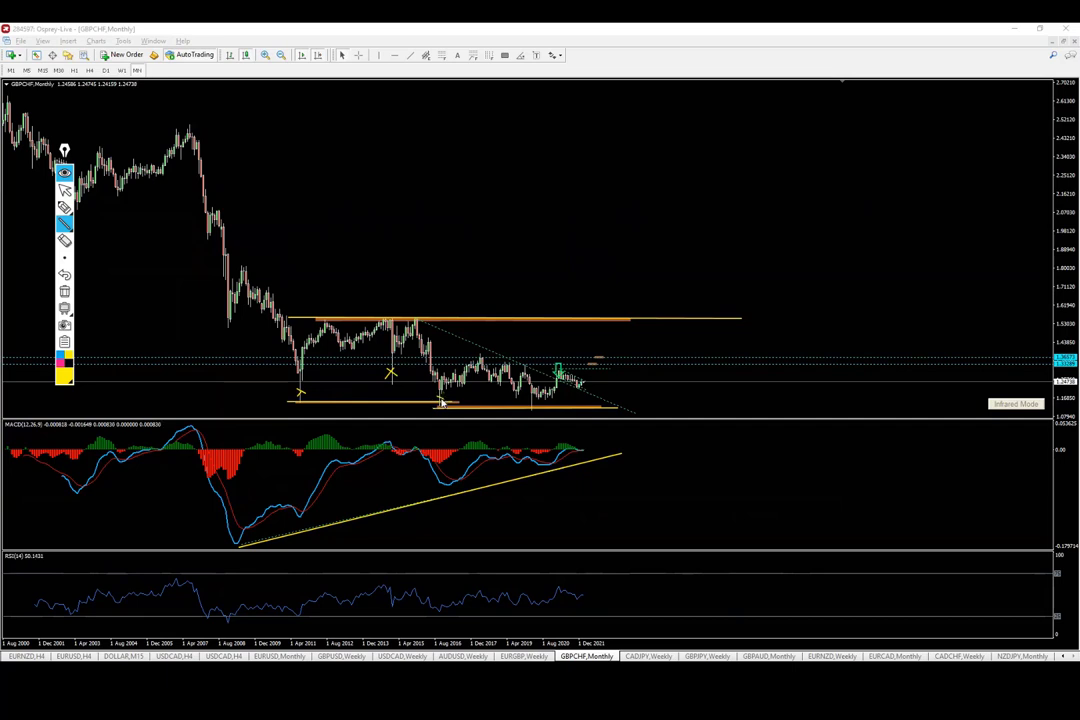
pyautogui.click(533, 401)
pyautogui.click(68, 292)
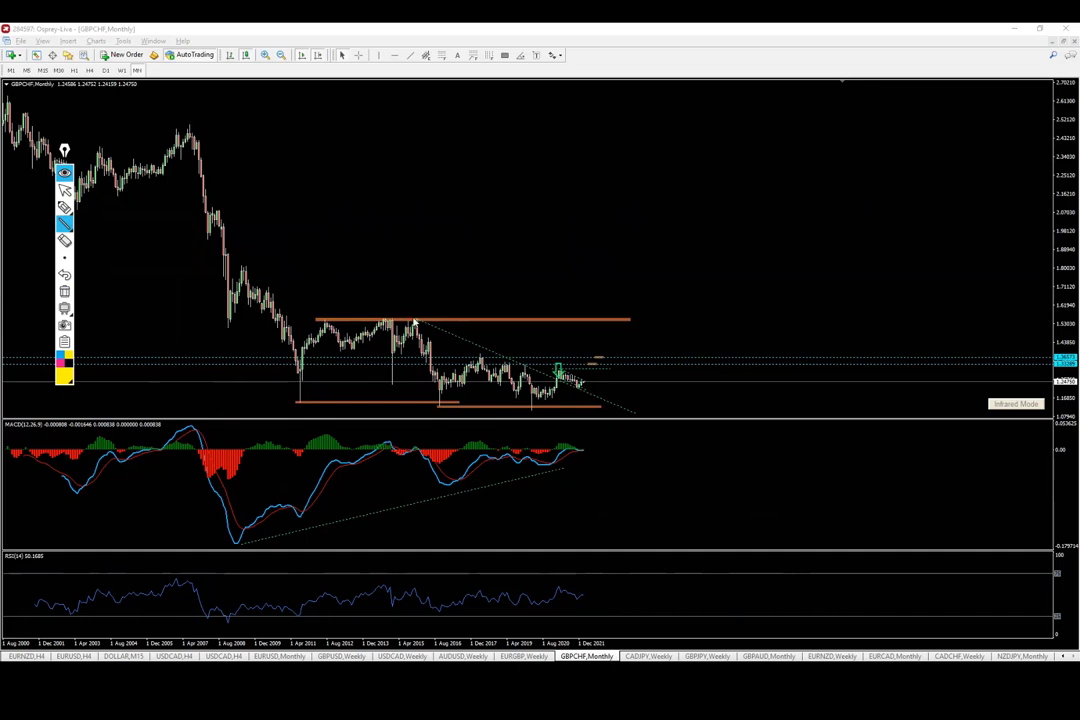
# Draw several descending yellow lines from the 2015 high, clear them, and redraw a single line along the dotted trend line
pyautogui.moveTo(415, 321); pyautogui.dragTo(645, 421)
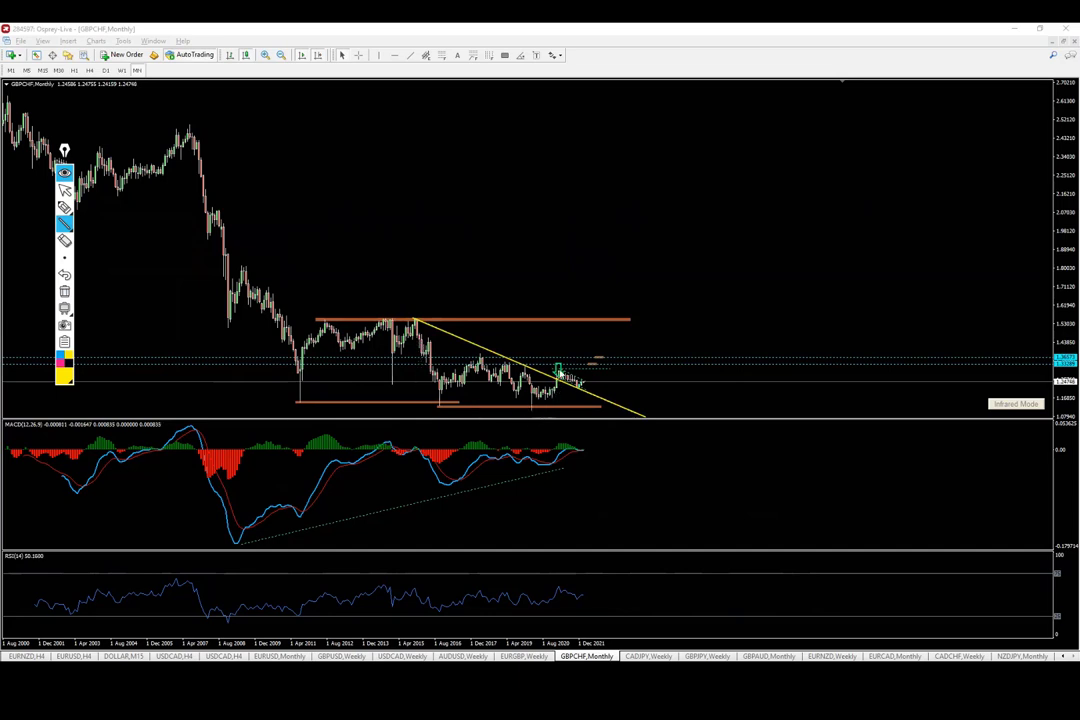
pyautogui.moveTo(413, 323); pyautogui.dragTo(605, 427)
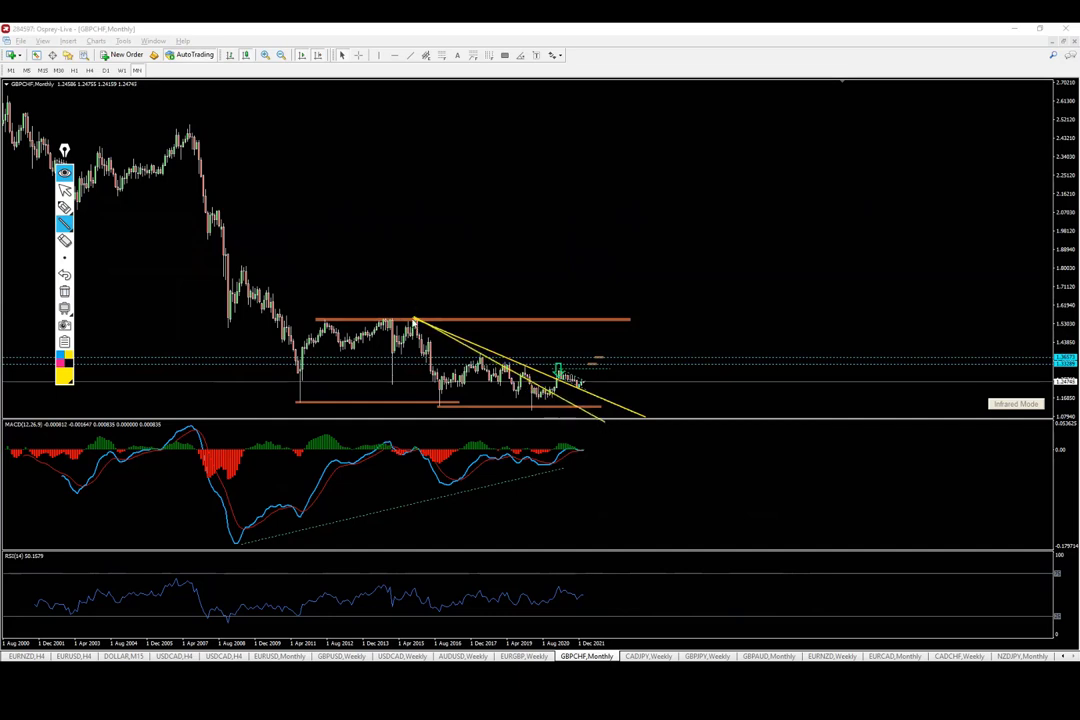
pyautogui.moveTo(414, 316); pyautogui.dragTo(586, 407)
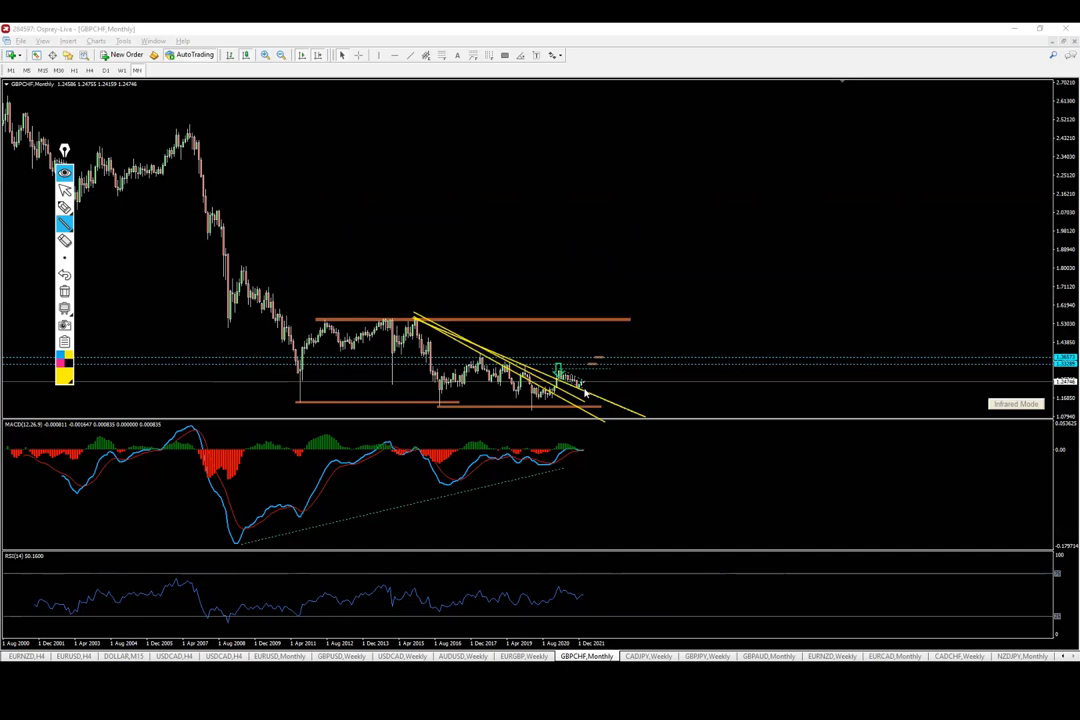
pyautogui.click(65, 292)
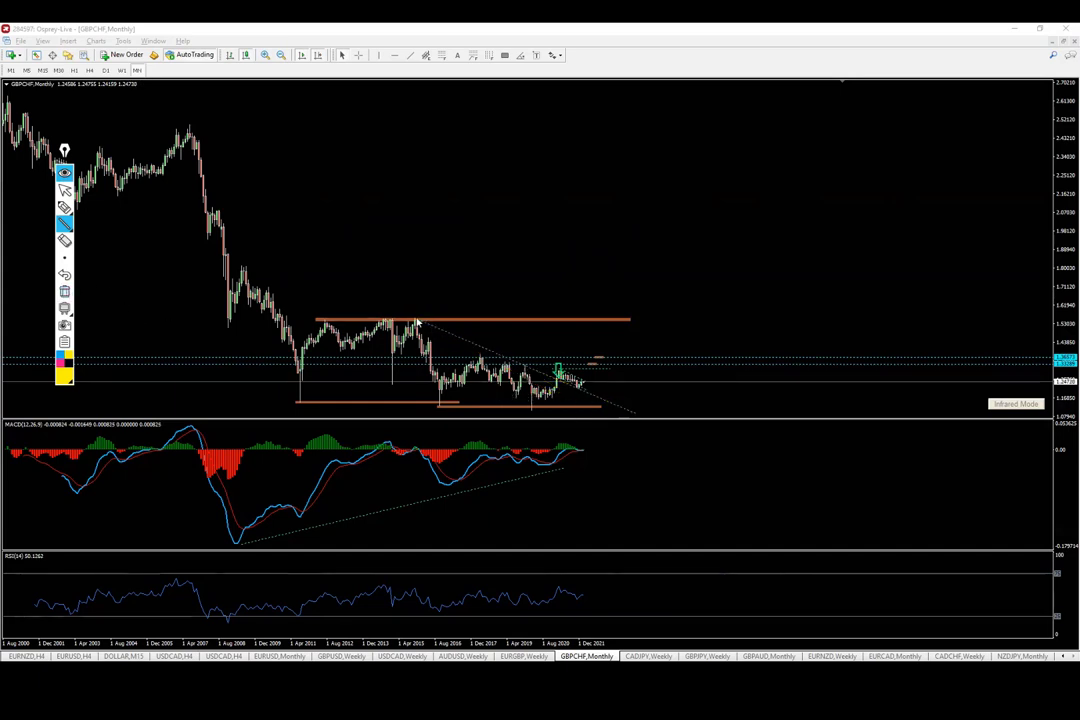
pyautogui.moveTo(414, 321); pyautogui.dragTo(669, 432)
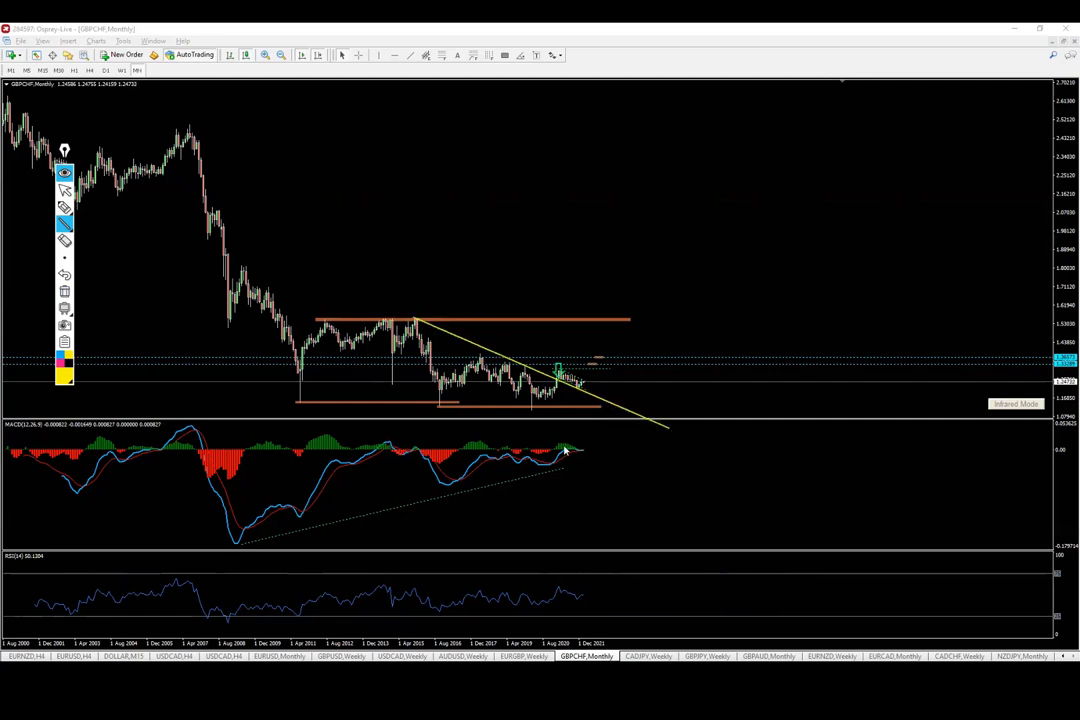
# Move the lower full-width dotted price level up to 1.62828 and place the green down arrow just below the upper orange band
pyautogui.click(65, 190)
pyautogui.doubleClick(558, 366)
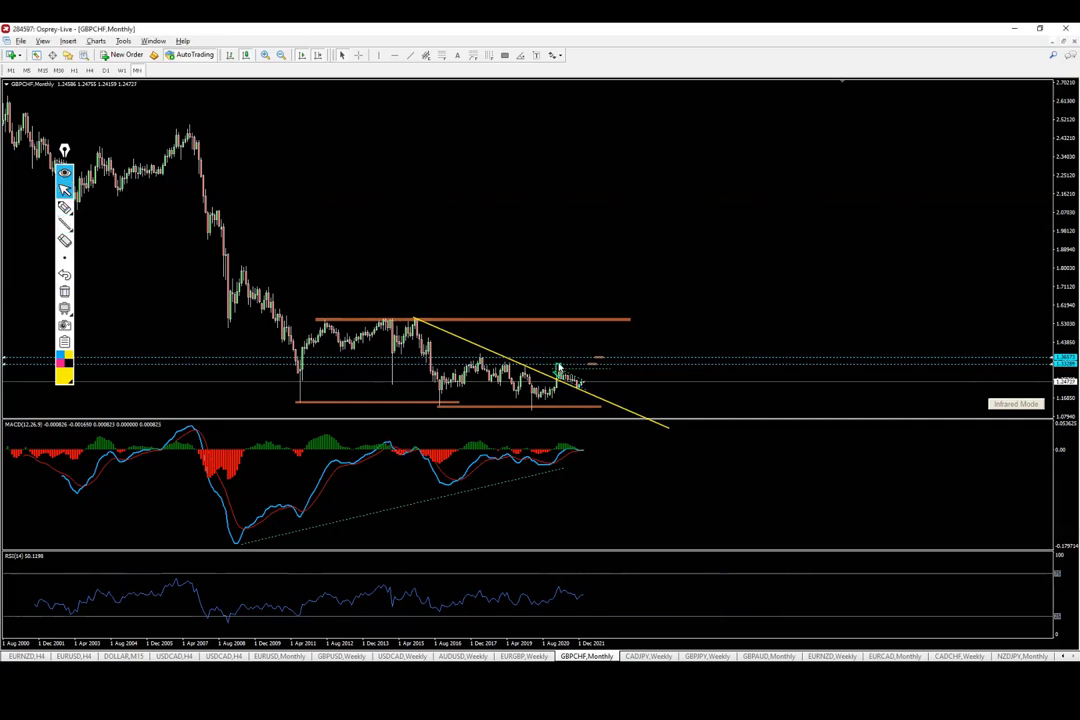
pyautogui.moveTo(559, 365); pyautogui.dragTo(566, 304)
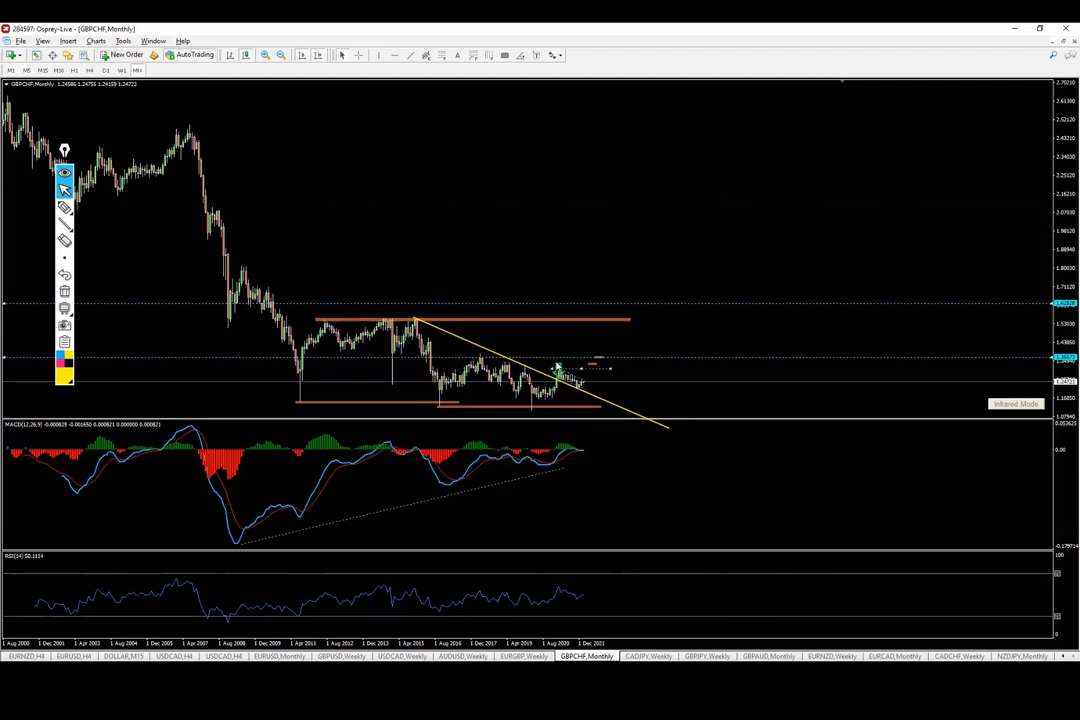
pyautogui.click(557, 369)
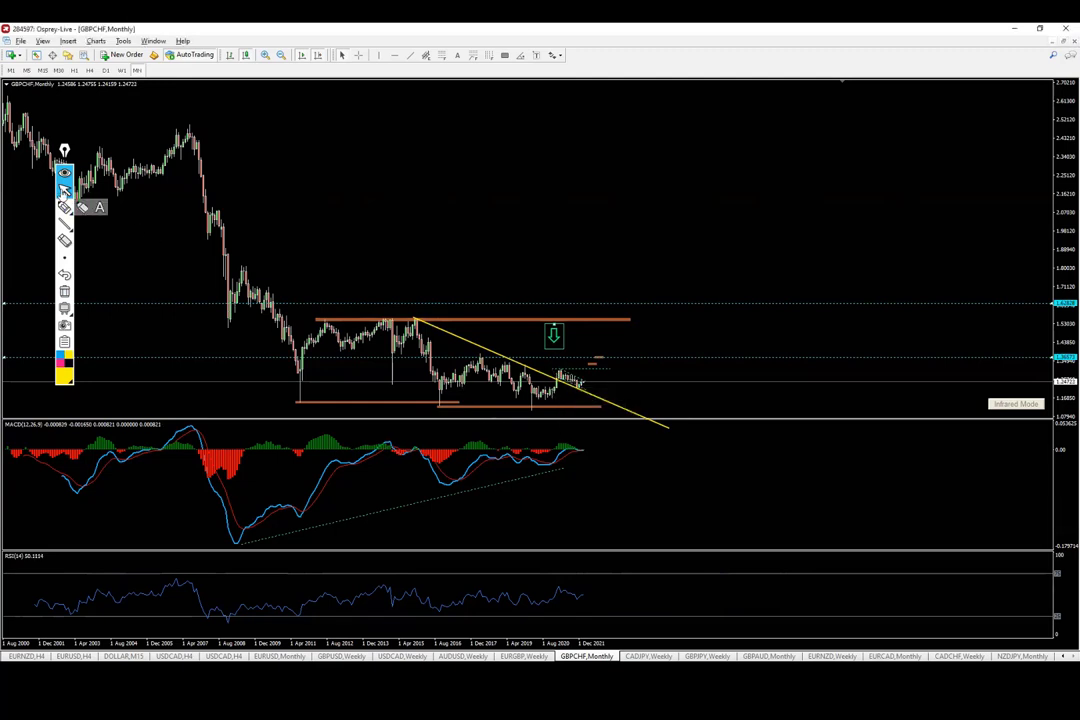
# Sketch two horizontal yellow lines extending from the 2020 low area below the current price, and clear all strokes
pyautogui.click(65, 210)
pyautogui.moveTo(530, 388)
pyautogui.mouseDown()
pyautogui.moveTo(626, 388)
pyautogui.moveTo(540, 400)
pyautogui.mouseUp()
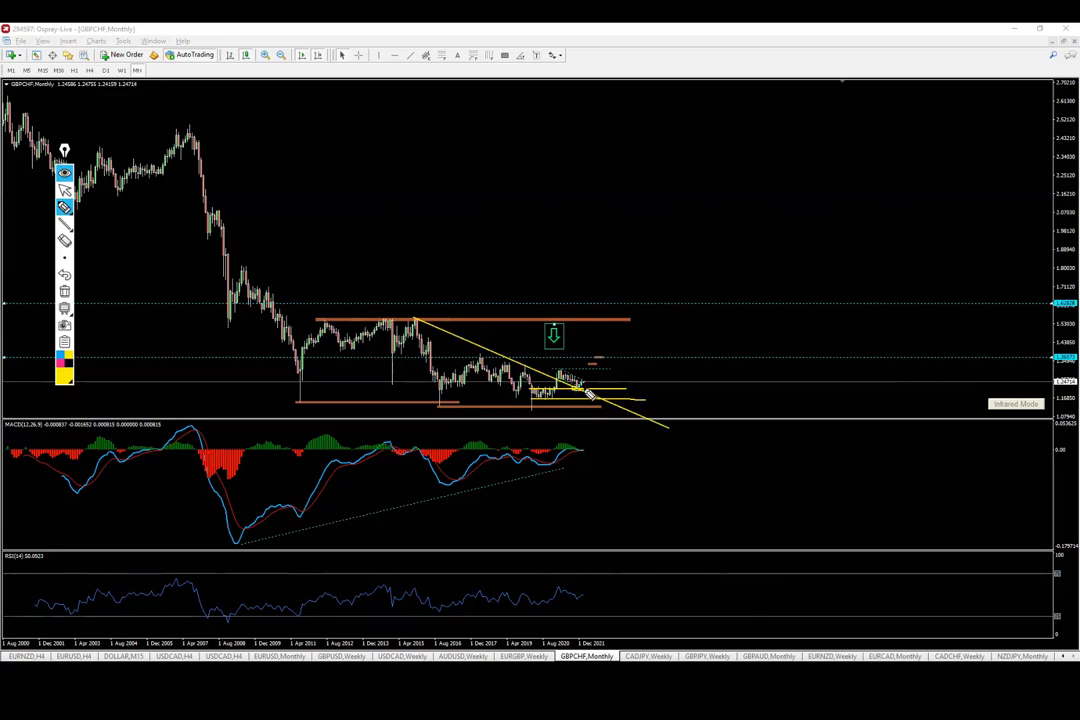
pyautogui.click(64, 190)
pyautogui.click(68, 293)
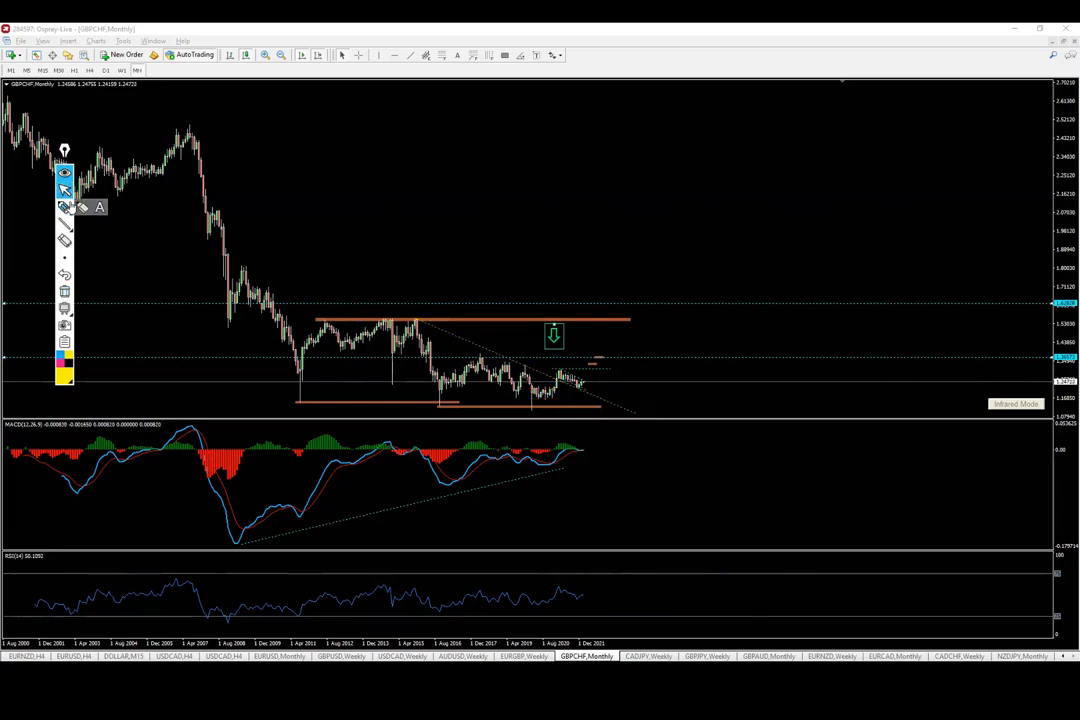
# Remove both full-width dotted price levels and the green down arrow from the monthly chart, and inspect the recent range with the crosshair
pyautogui.click(266, 56)
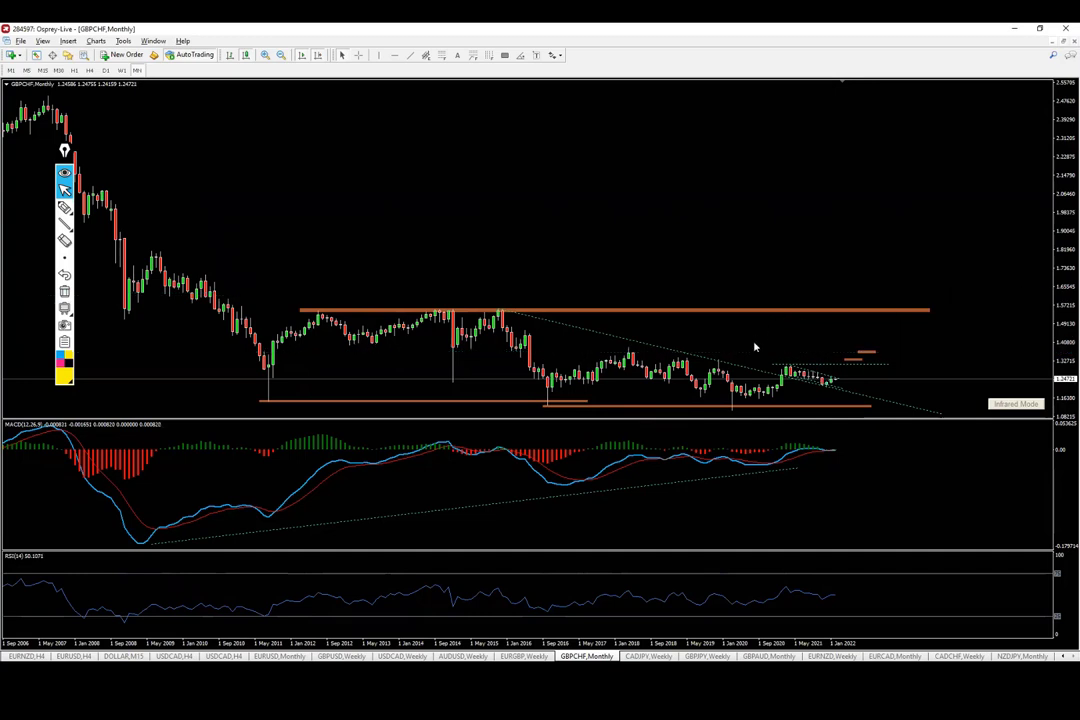
pyautogui.middleClick(690, 381)
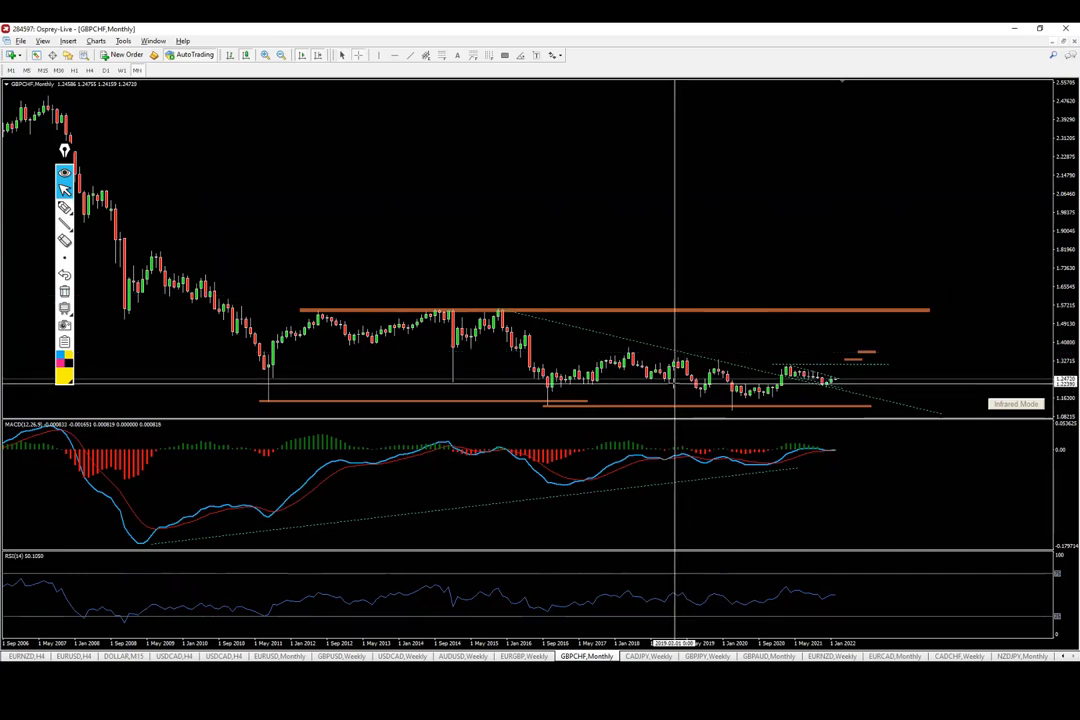
pyautogui.middleClick(674, 384)
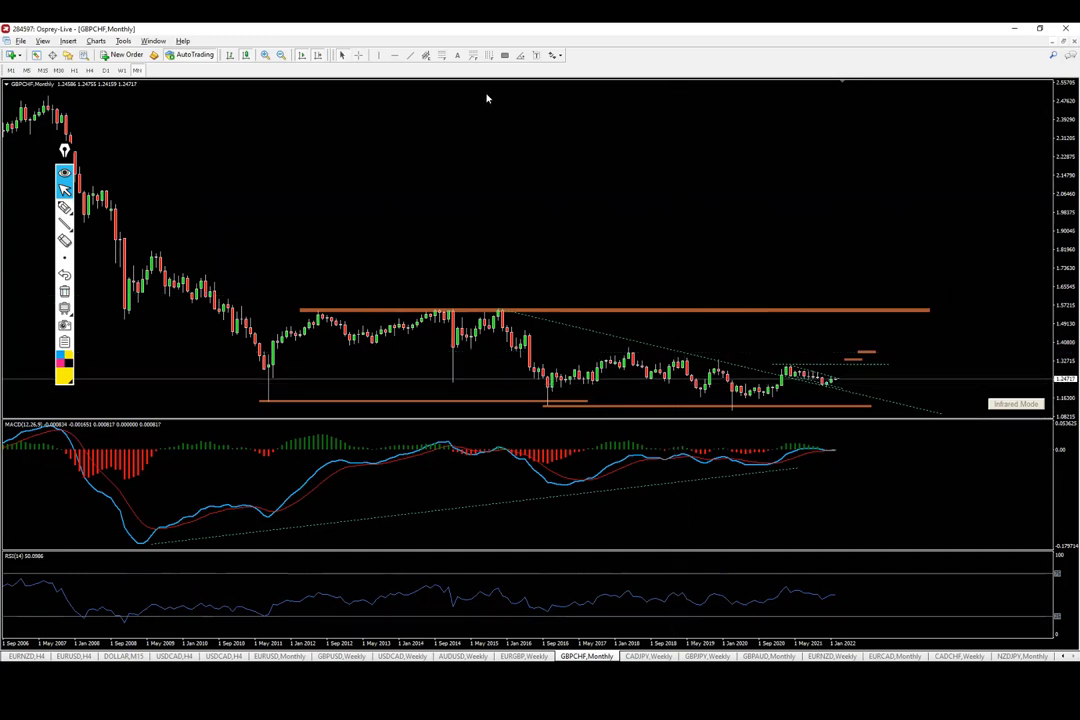
# Switch GBPCHF to the weekly timeframe and place two horizontal price levels just below the current price, at about 1.225 and 1.212
pyautogui.click(121, 71)
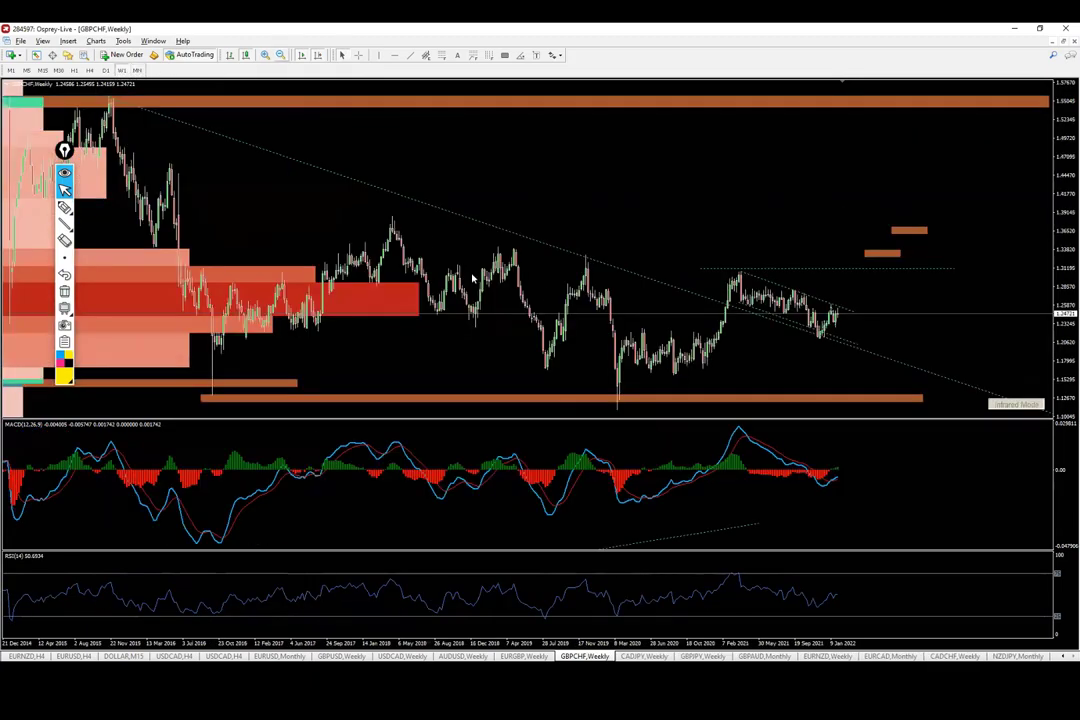
pyautogui.click(395, 56)
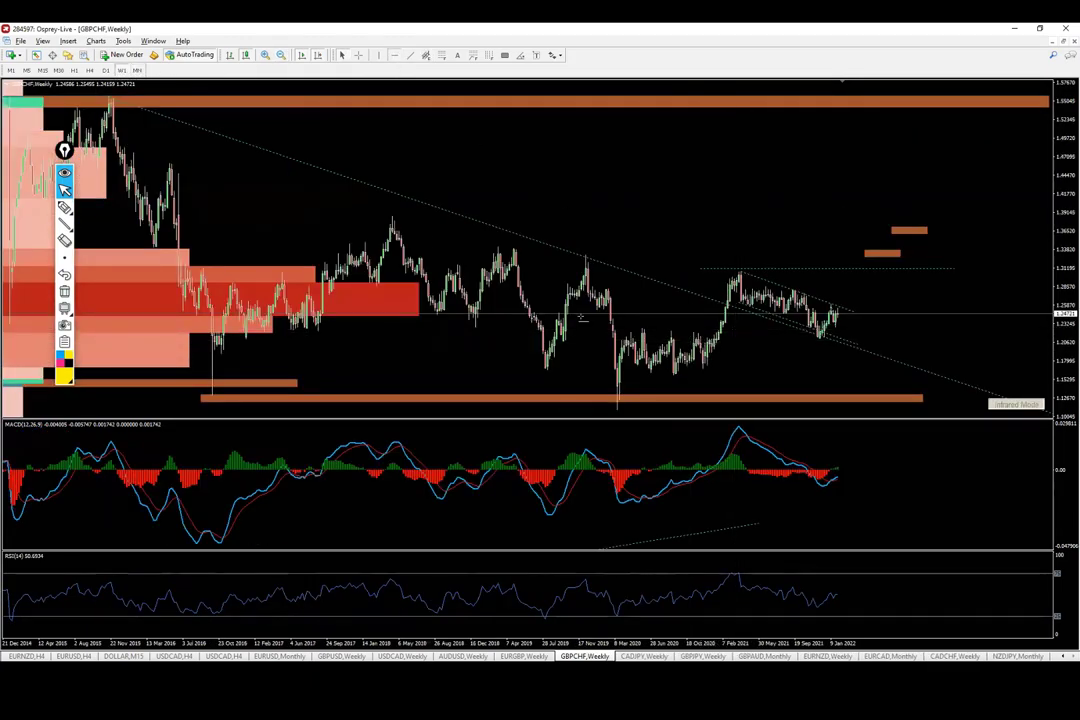
pyautogui.moveTo(766, 337); pyautogui.dragTo(729, 340)
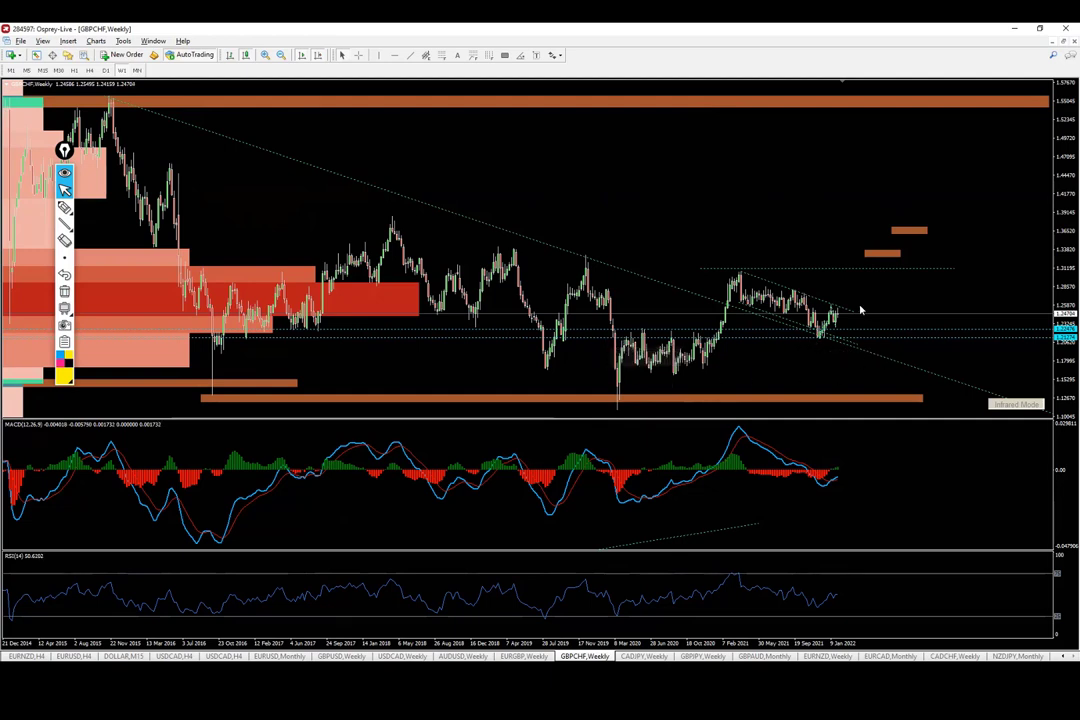
# Highlight a curved upward arrow from the new weekly levels past the two short orange targets, and clear it
pyautogui.click(66, 207)
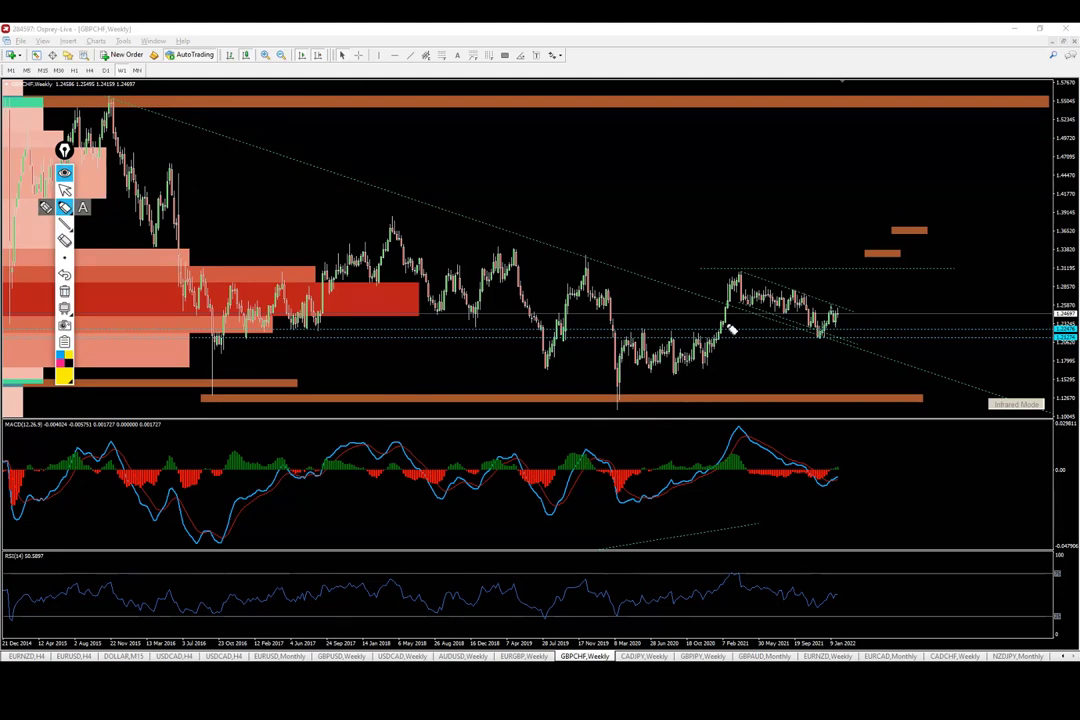
pyautogui.moveTo(830, 333); pyautogui.dragTo(918, 205)
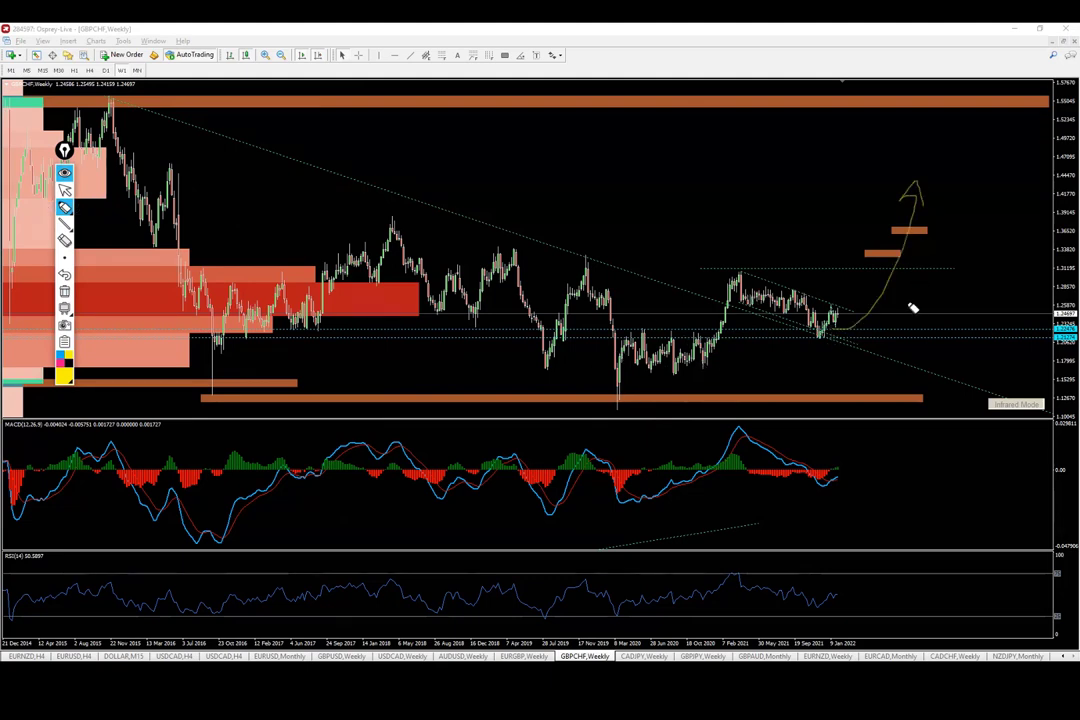
pyautogui.click(64, 240)
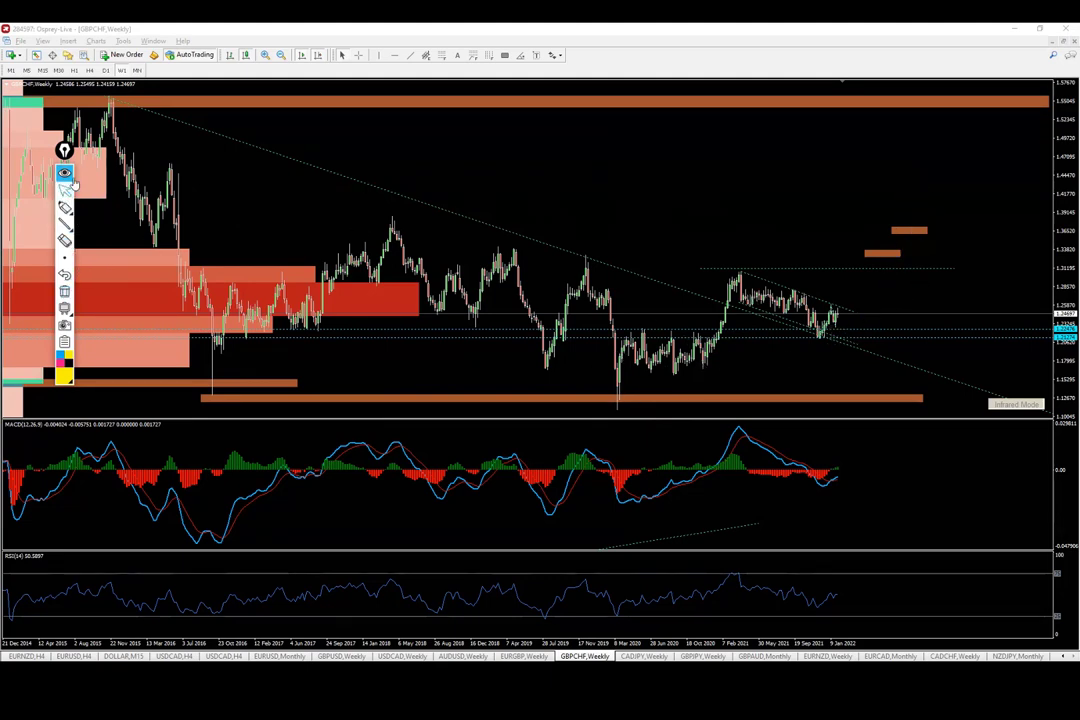
# On the monthly chart, draw a steep rising yellow line from the current price towards the upper orange band, and clear it
pyautogui.click(136, 71)
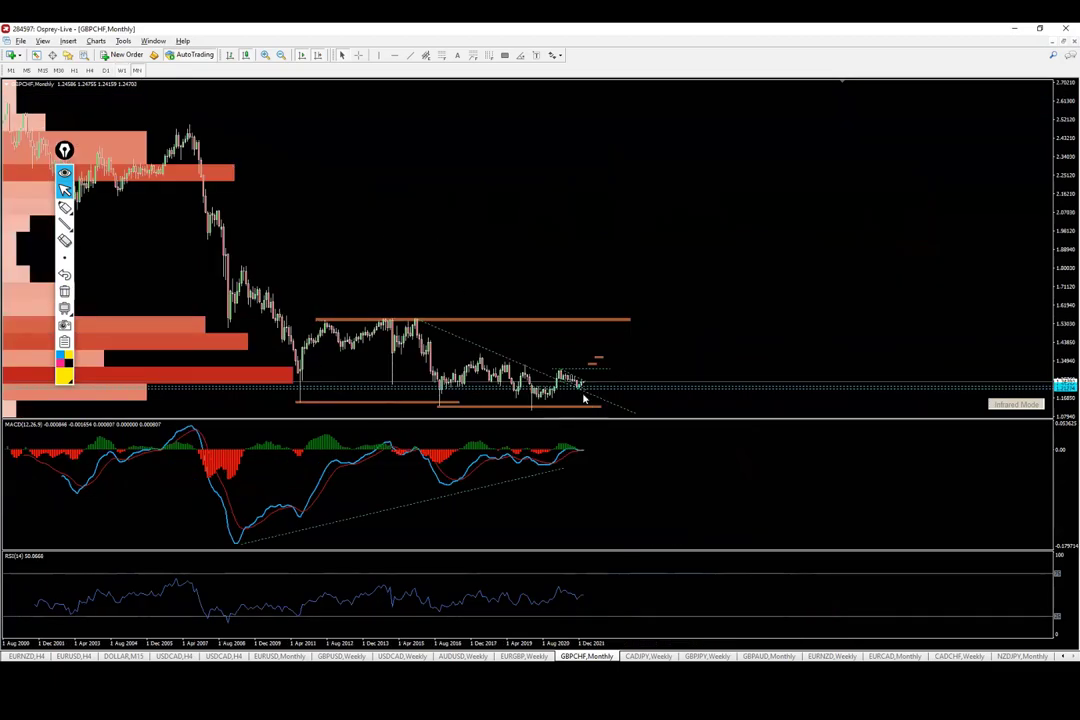
pyautogui.click(64, 223)
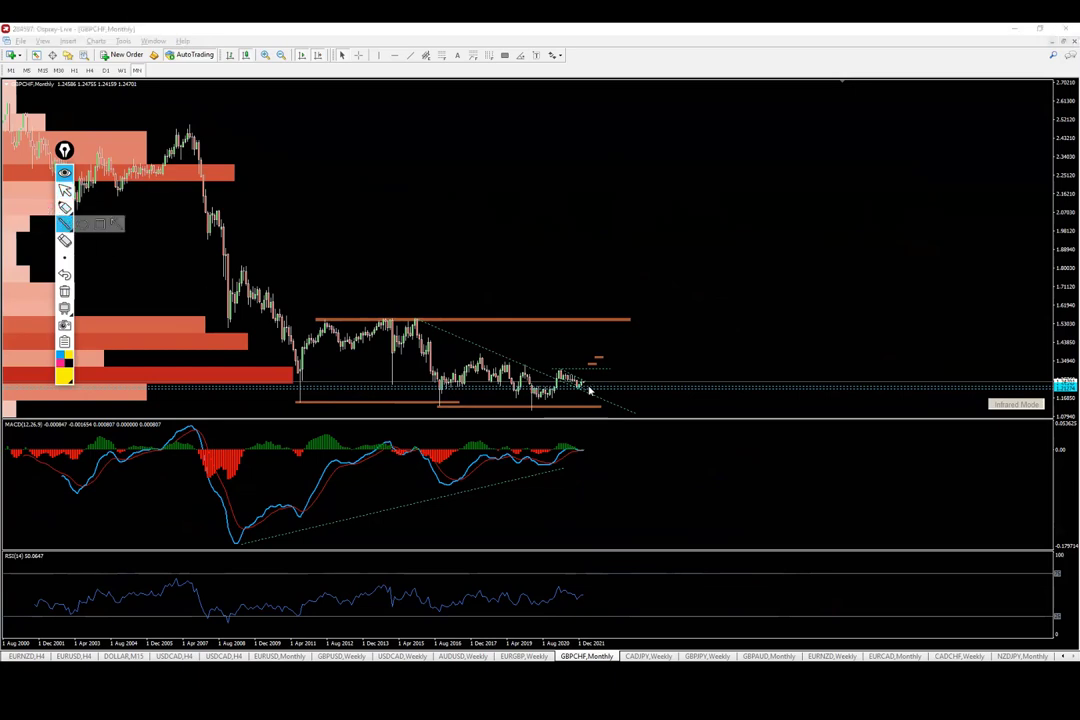
pyautogui.moveTo(590, 390); pyautogui.dragTo(605, 343)
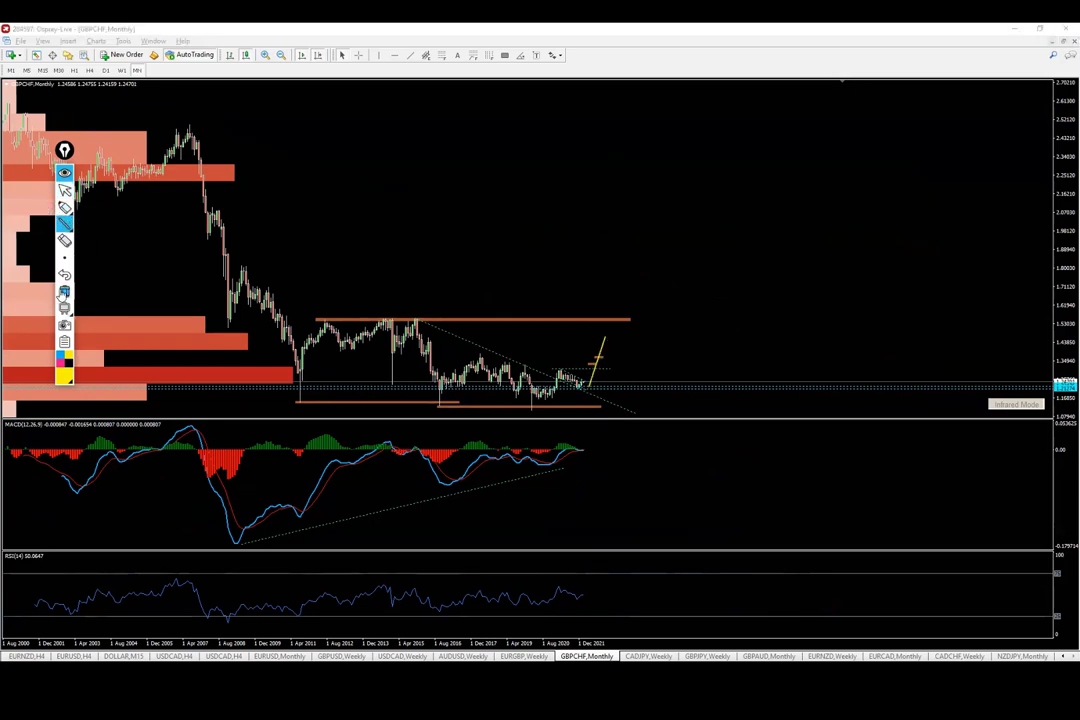
pyautogui.click(65, 291)
pyautogui.click(65, 191)
# Mark the upper short orange target and trace a rising yellow zigzag from the 2020 low towards it on the monthly chart
pyautogui.click(64, 207)
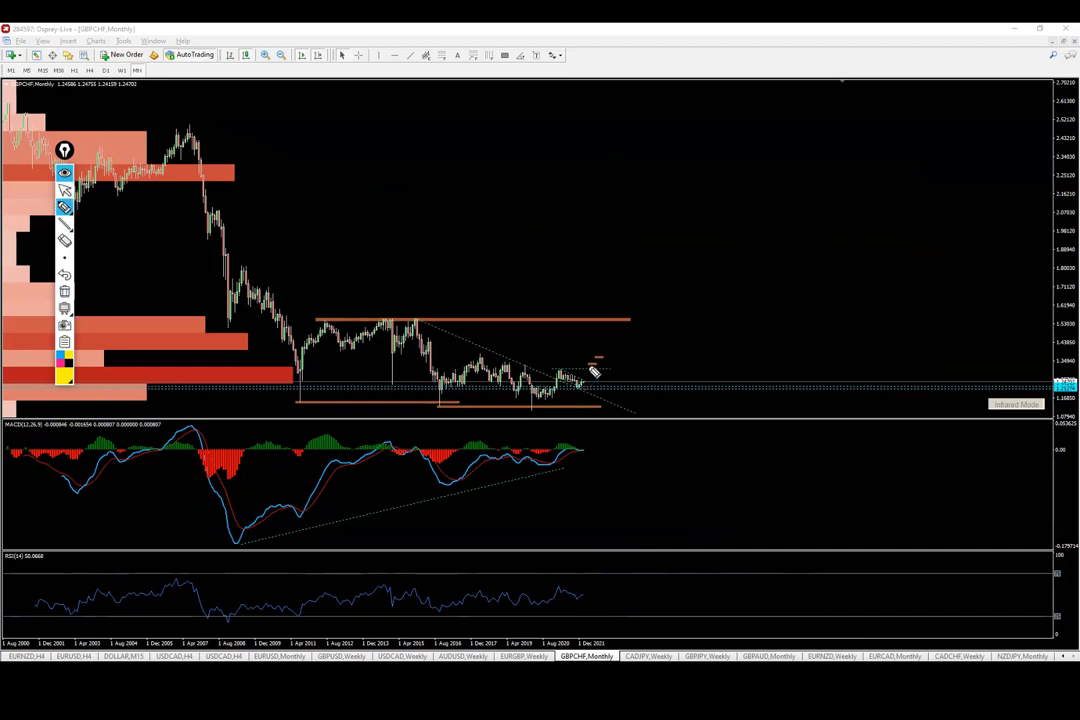
pyautogui.moveTo(602, 356); pyautogui.dragTo(597, 358)
pyautogui.moveTo(528, 407)
pyautogui.mouseDown()
pyautogui.moveTo(570, 376)
pyautogui.moveTo(580, 384)
pyautogui.moveTo(592, 358)
pyautogui.mouseUp()
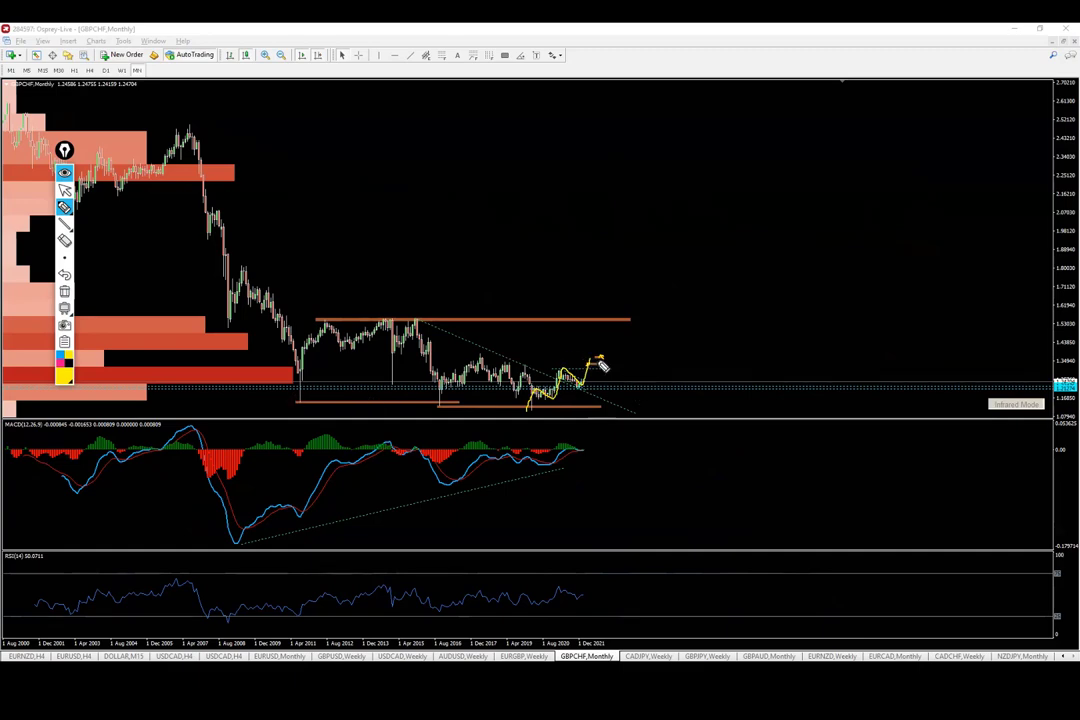
# On the weekly chart, sketch price rising to the short orange targets, pulling back, and rallying towards the upper orange band
pyautogui.click(121, 71)
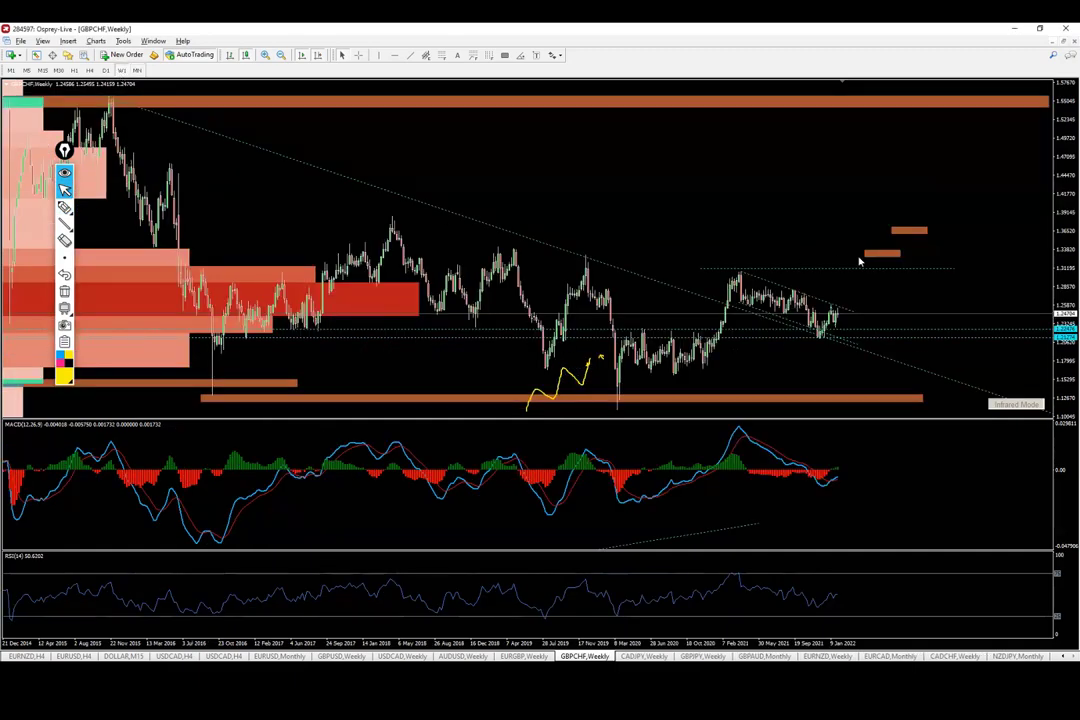
pyautogui.middleClick(892, 253)
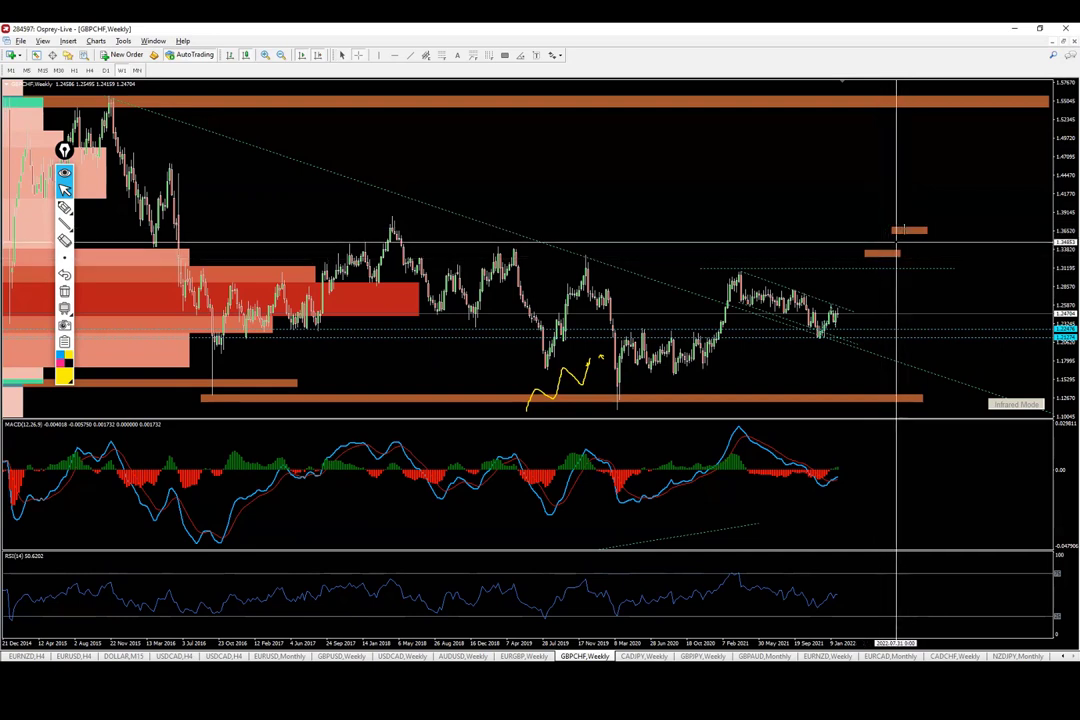
pyautogui.click(64, 207)
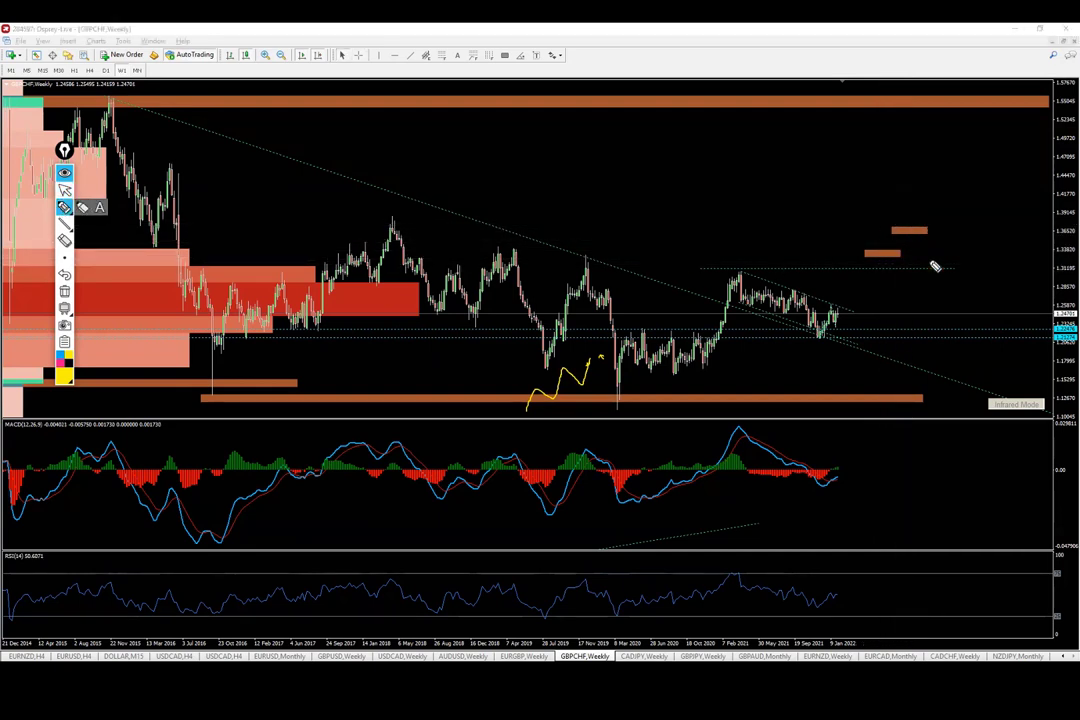
pyautogui.moveTo(911, 219); pyautogui.dragTo(1024, 126)
pyautogui.moveTo(819, 332); pyautogui.dragTo(910, 244)
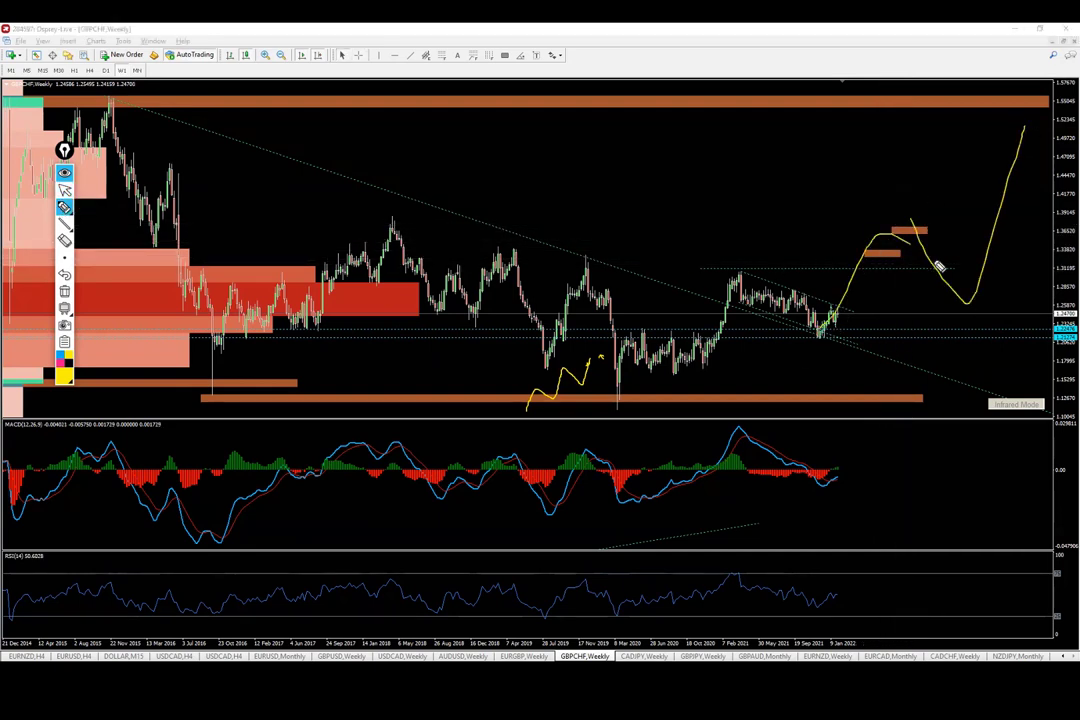
# Clear all yellow strokes and return the GBPCHF chart to the monthly timeframe
pyautogui.click(66, 292)
pyautogui.click(65, 190)
pyautogui.click(137, 70)
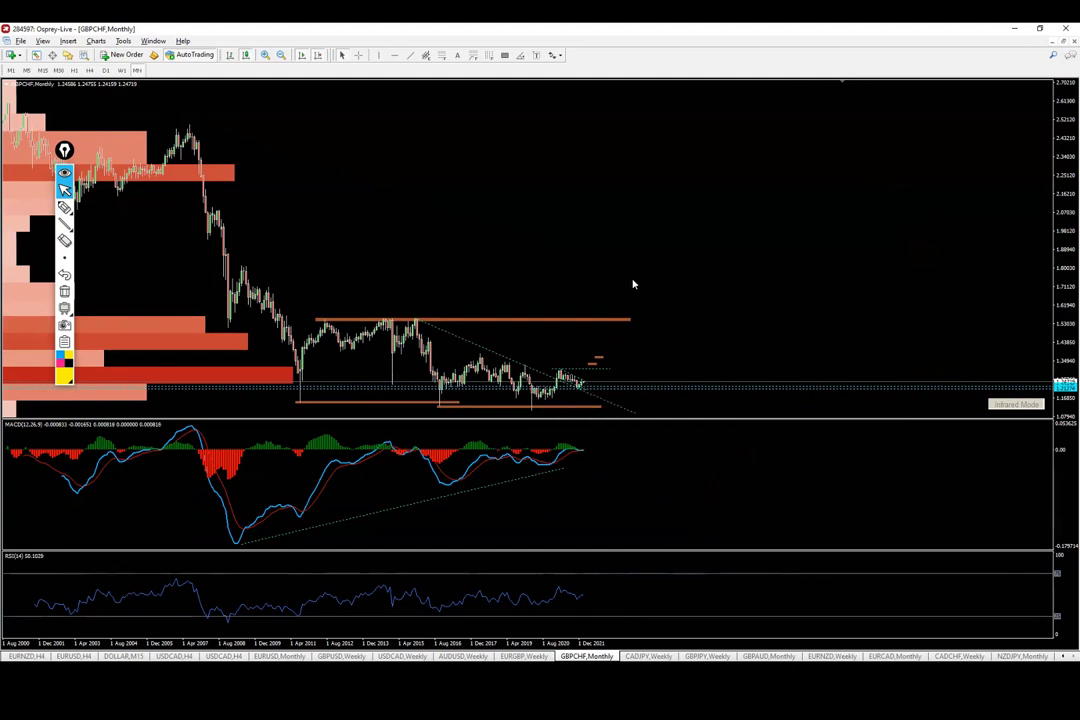
# Open the weekly CADJPY chart, mark both orange range boundaries and the late-2021 high with horizontal yellow strokes, and clear them
pyautogui.click(648, 655)
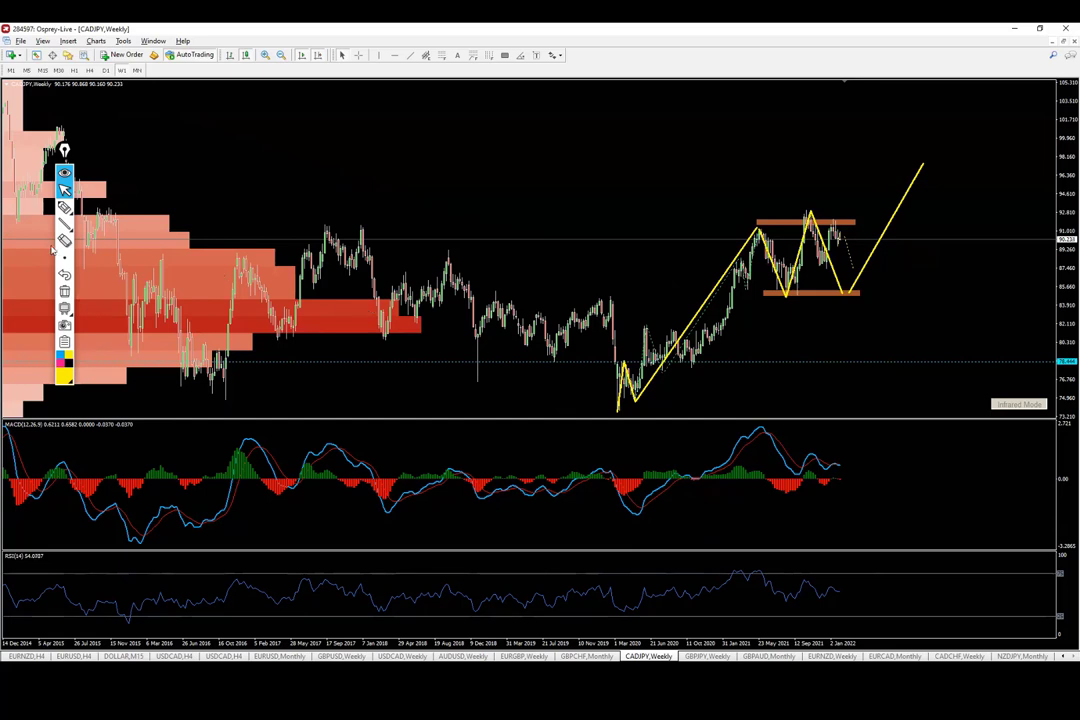
pyautogui.click(64, 207)
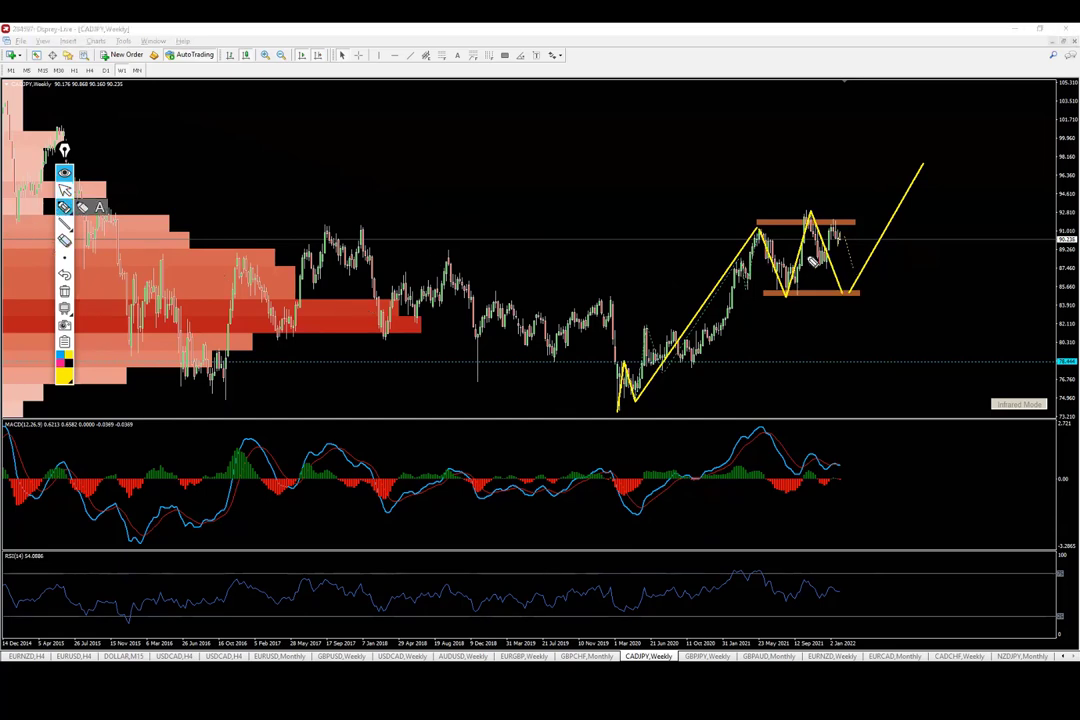
pyautogui.moveTo(748, 221); pyautogui.dragTo(897, 220)
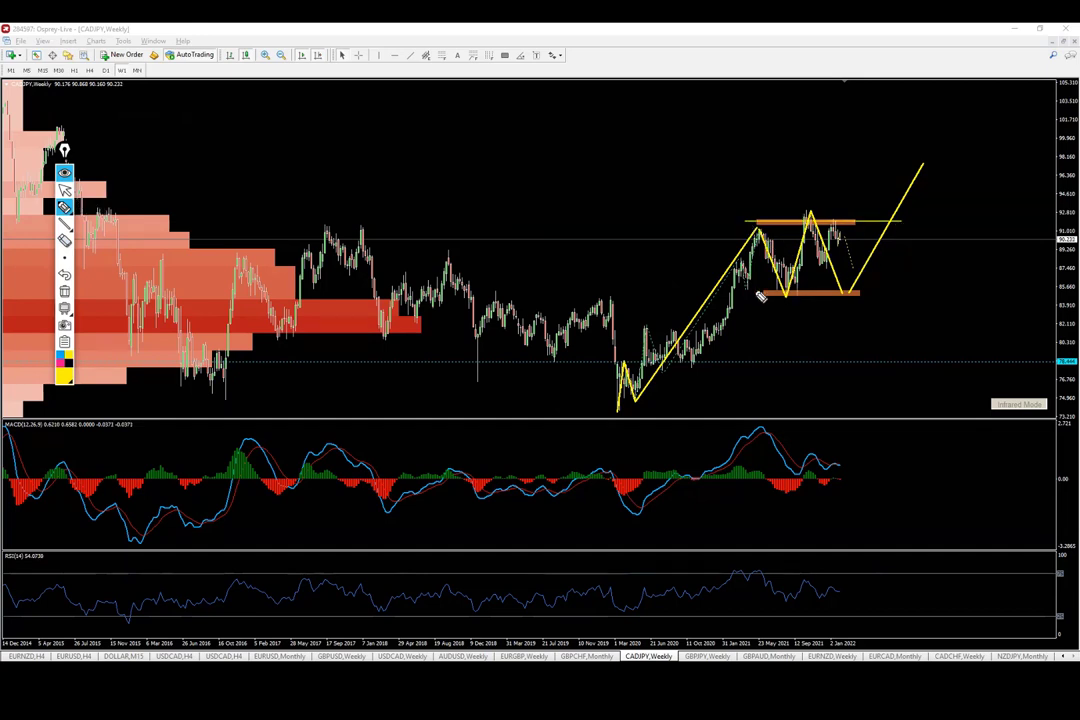
pyautogui.moveTo(742, 291); pyautogui.dragTo(930, 291)
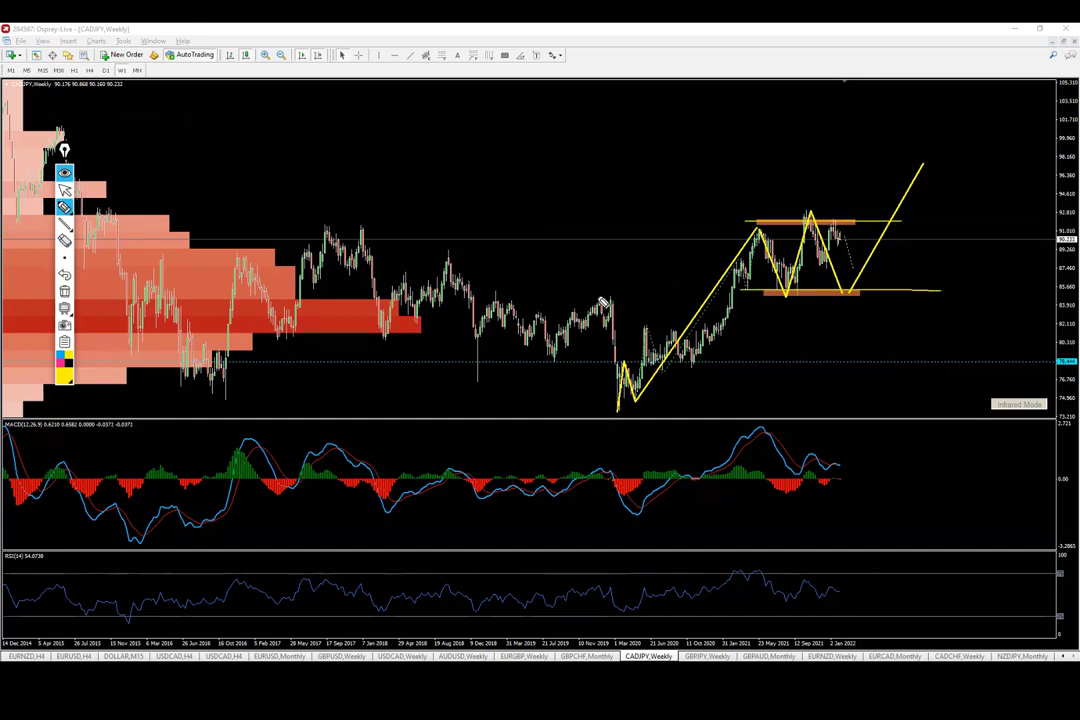
pyautogui.moveTo(808, 210)
pyautogui.mouseDown()
pyautogui.moveTo(819, 225)
pyautogui.moveTo(786, 207)
pyautogui.moveTo(832, 211)
pyautogui.moveTo(818, 209)
pyautogui.mouseUp()
pyautogui.click(64, 291)
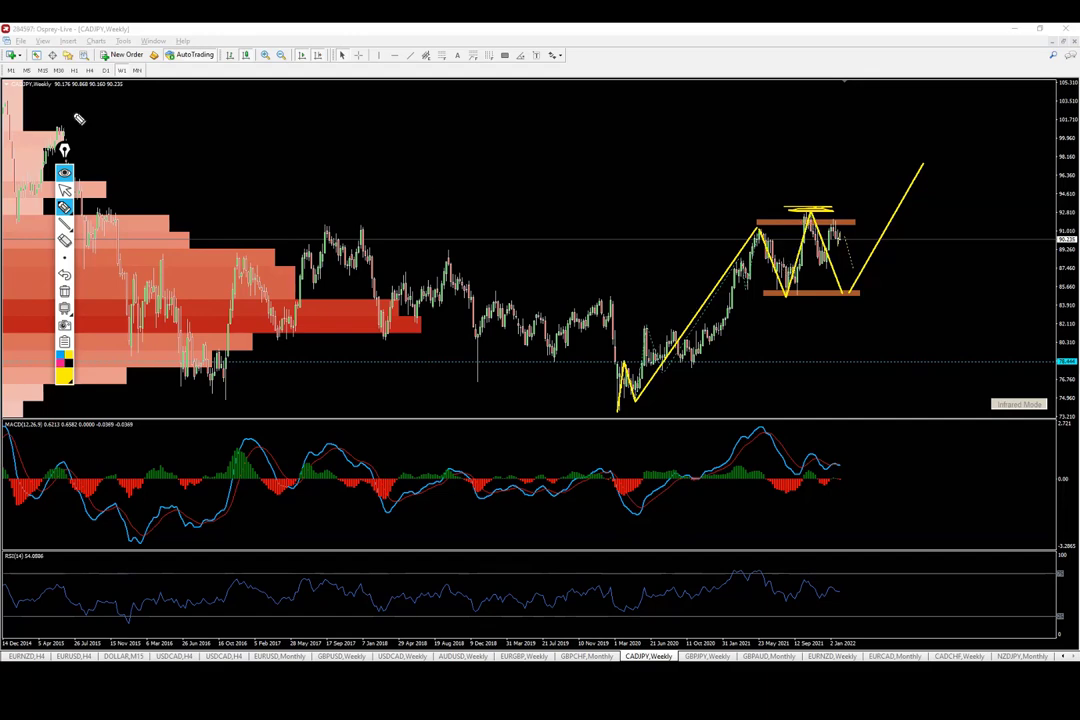
# On the daily CADJPY chart, draw two lines along the upper orange band and a falling arrow towards the lower band, and clear them
pyautogui.click(106, 71)
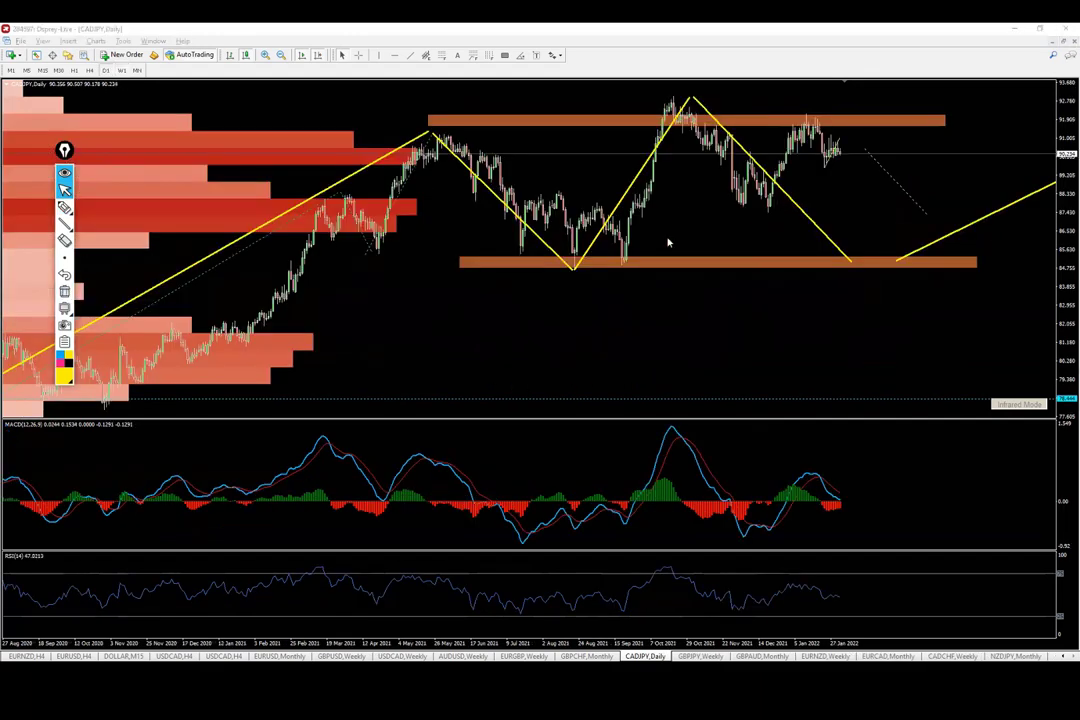
pyautogui.click(64, 207)
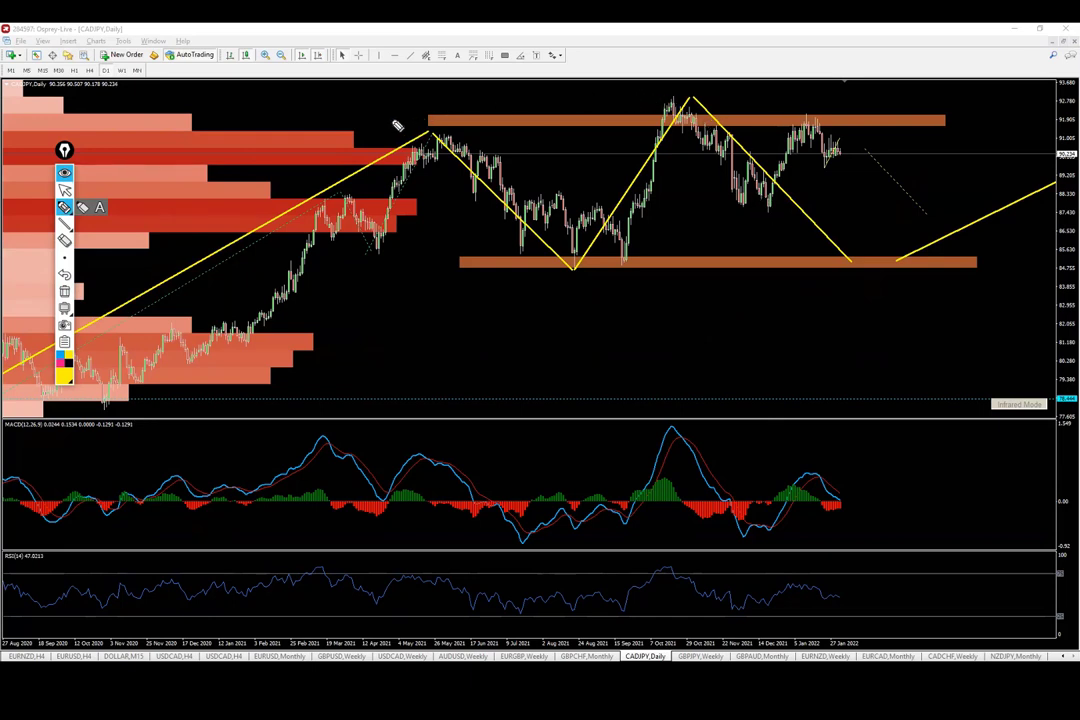
pyautogui.moveTo(390, 120)
pyautogui.mouseDown()
pyautogui.moveTo(965, 120)
pyautogui.moveTo(755, 134)
pyautogui.moveTo(942, 134)
pyautogui.mouseUp()
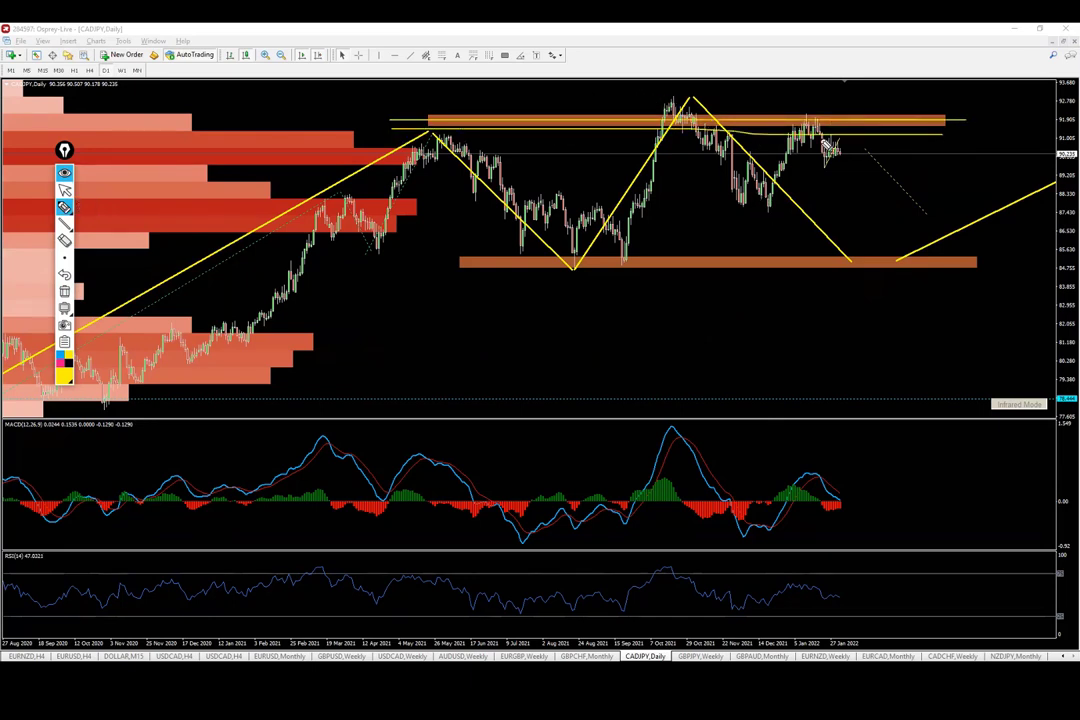
pyautogui.moveTo(847, 148)
pyautogui.mouseDown()
pyautogui.moveTo(889, 183)
pyautogui.moveTo(897, 230)
pyautogui.mouseUp()
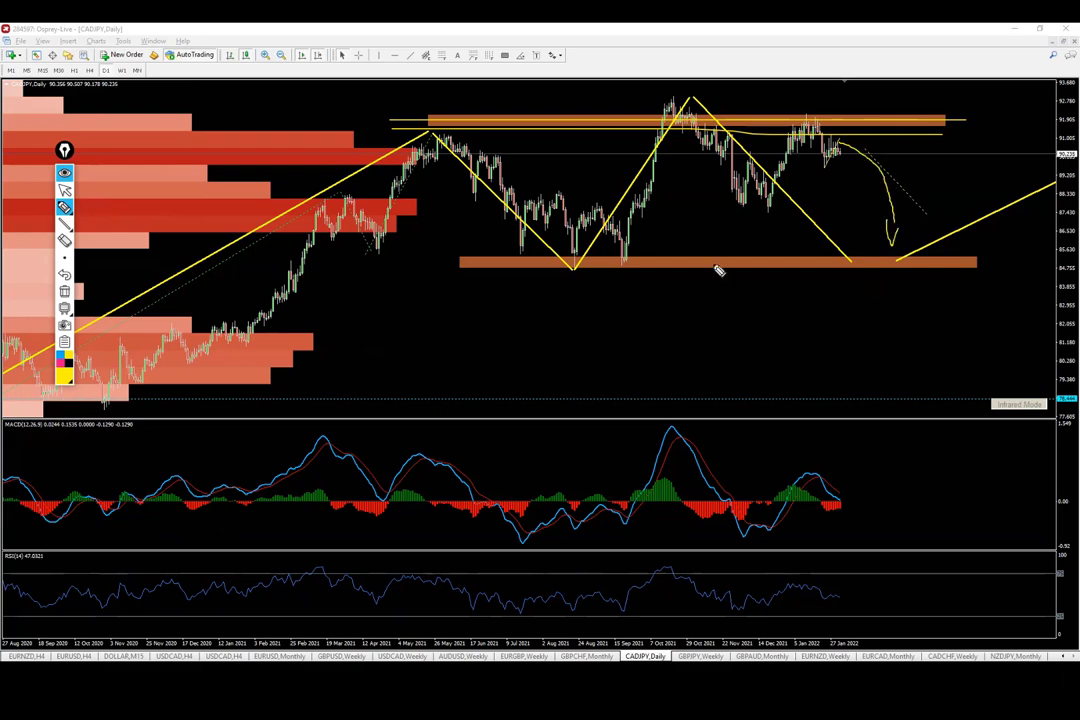
pyautogui.click(65, 291)
pyautogui.click(65, 190)
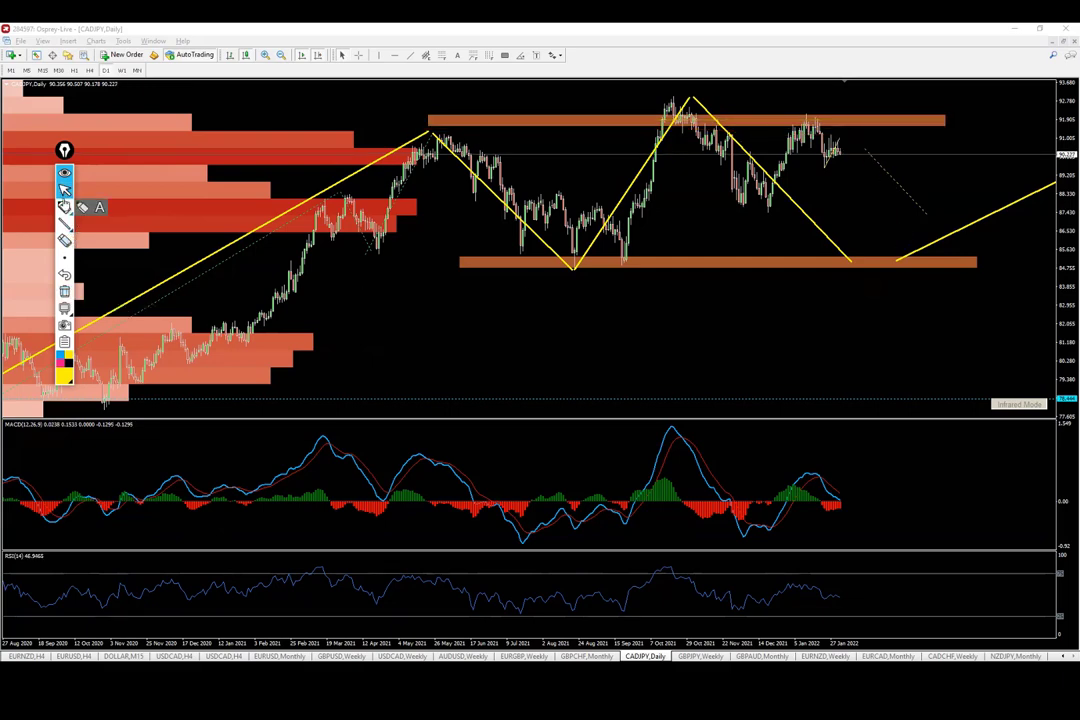
# Return CADJPY to the weekly timeframe and measure the projected drop beside the short dotted line
pyautogui.click(121, 70)
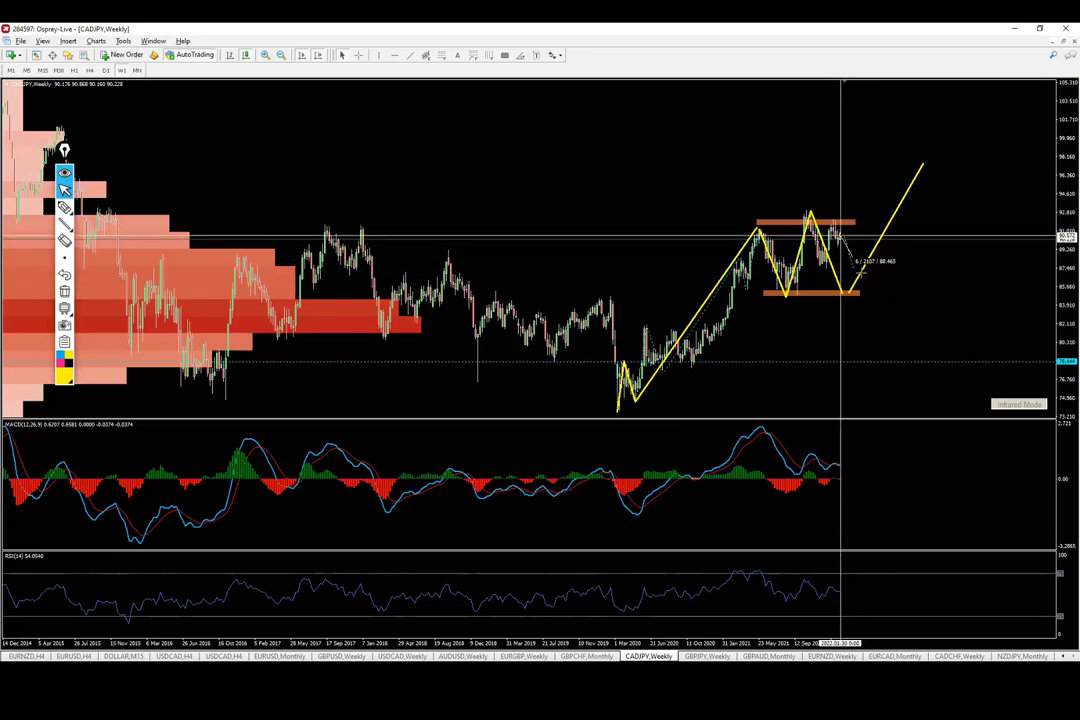
pyautogui.moveTo(854, 268)
pyautogui.mouseDown()
pyautogui.moveTo(880, 248)
pyautogui.moveTo(853, 294)
pyautogui.moveTo(836, 262)
pyautogui.mouseUp()
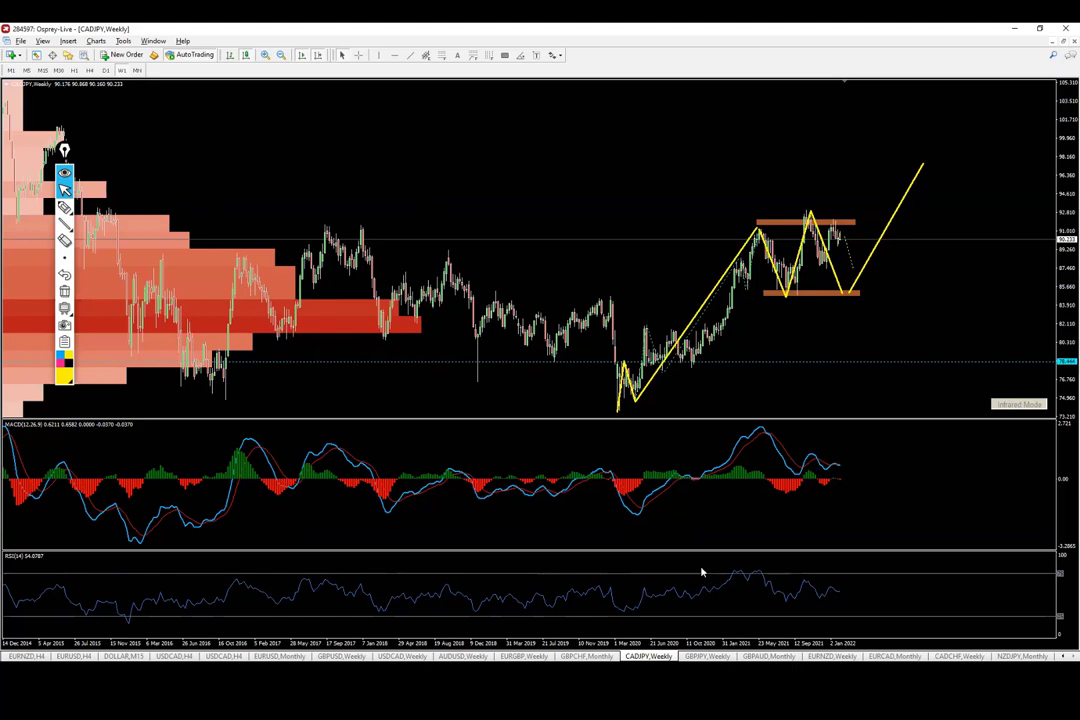
# Open the weekly GBPJPY chart and trace the upper and lower orange range boundaries with extended horizontal yellow lines
pyautogui.click(706, 656)
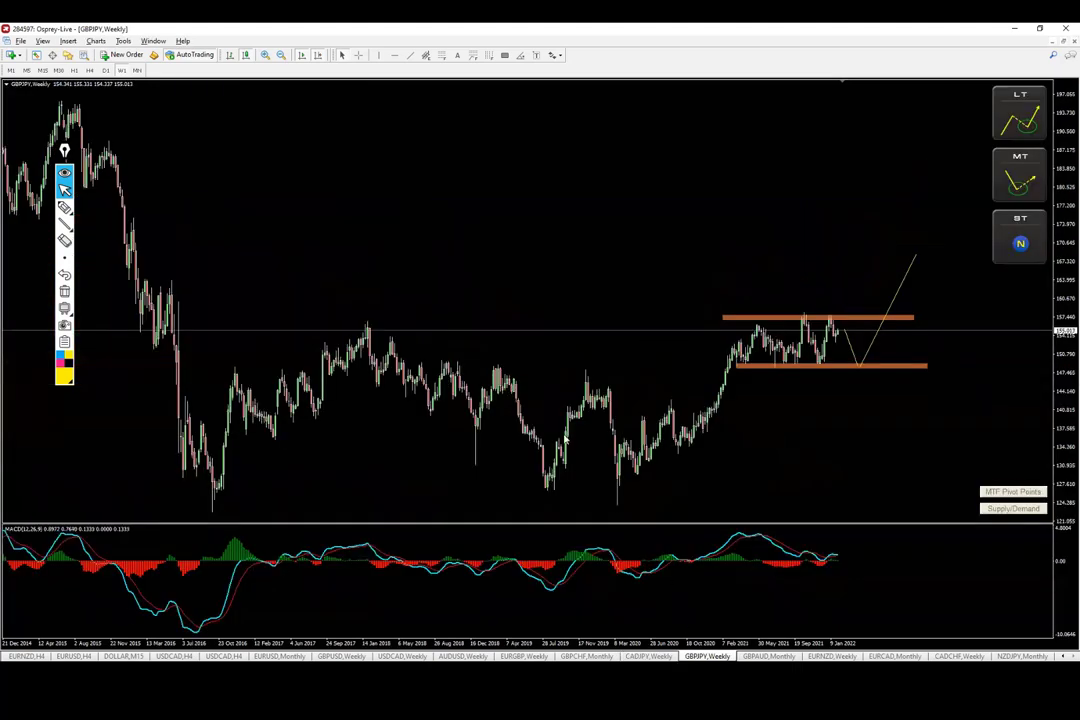
pyautogui.click(64, 207)
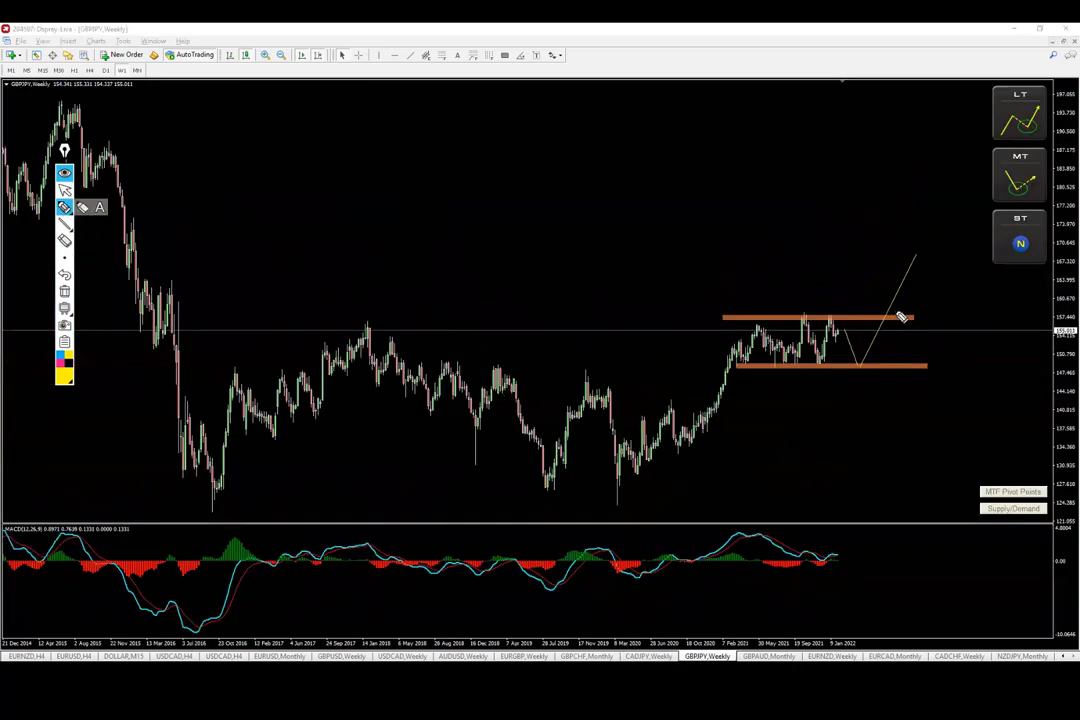
pyautogui.moveTo(727, 318); pyautogui.dragTo(940, 318)
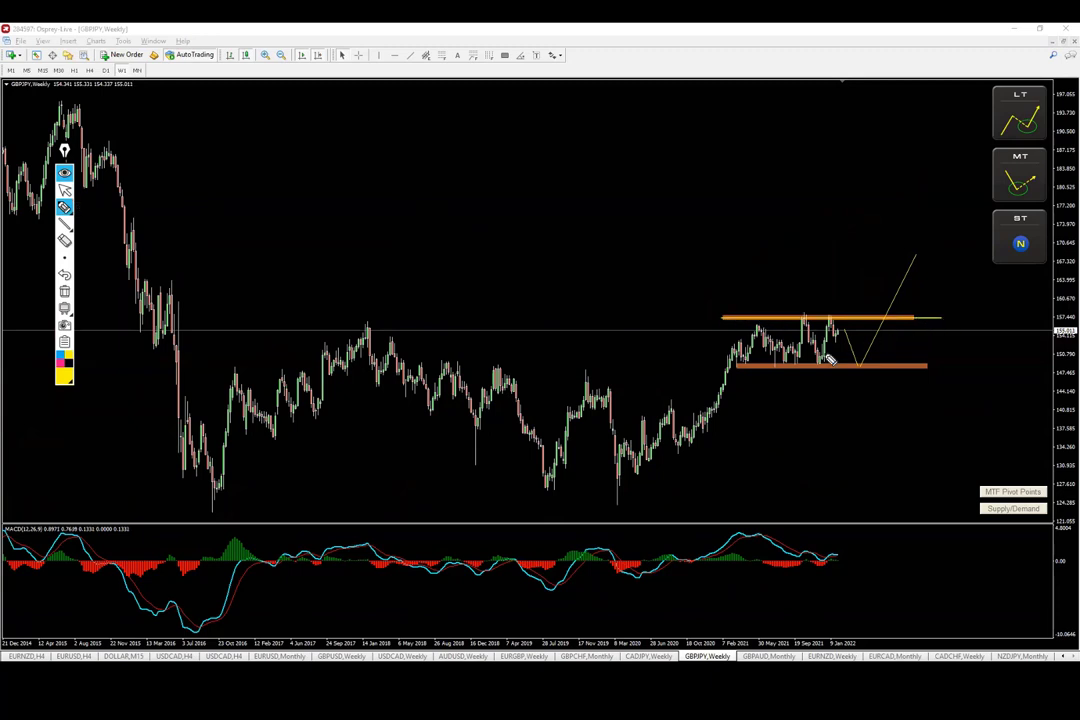
pyautogui.moveTo(729, 369); pyautogui.dragTo(986, 369)
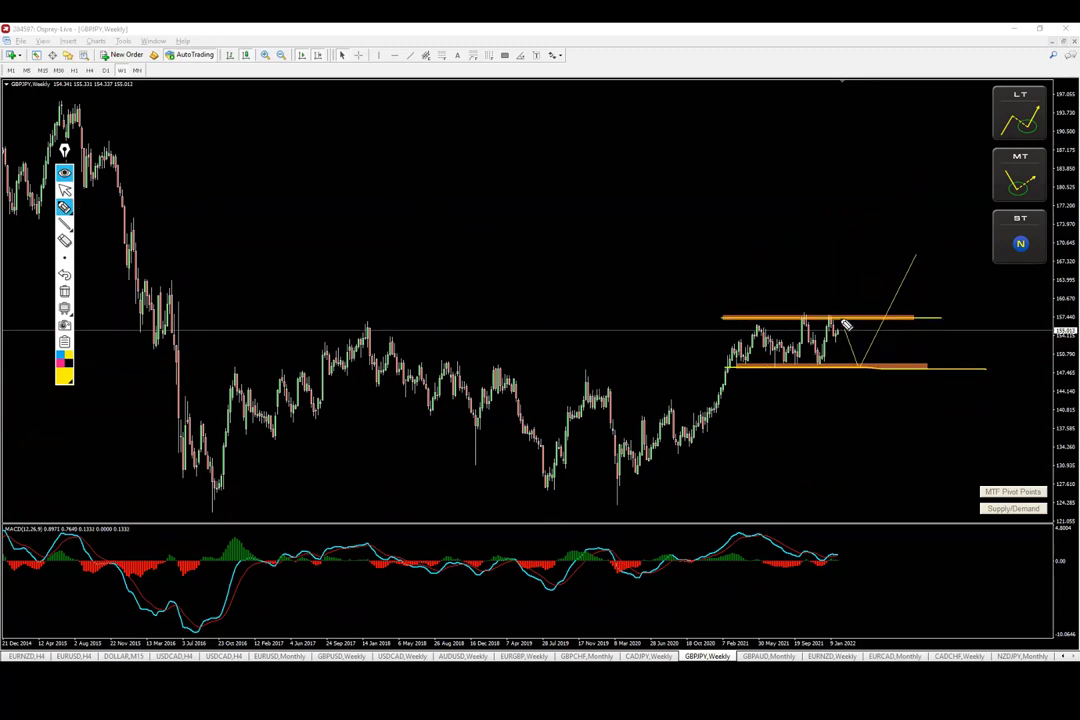
# Box the recent GBPJPY highs at the upper orange band, draw a falling arrow to the lower band, outline that band, and clear the drawings
pyautogui.moveTo(830, 314)
pyautogui.mouseDown()
pyautogui.moveTo(840, 322)
pyautogui.moveTo(828, 316)
pyautogui.mouseUp()
pyautogui.moveTo(795, 306)
pyautogui.mouseDown()
pyautogui.moveTo(791, 323)
pyautogui.moveTo(846, 318)
pyautogui.mouseUp()
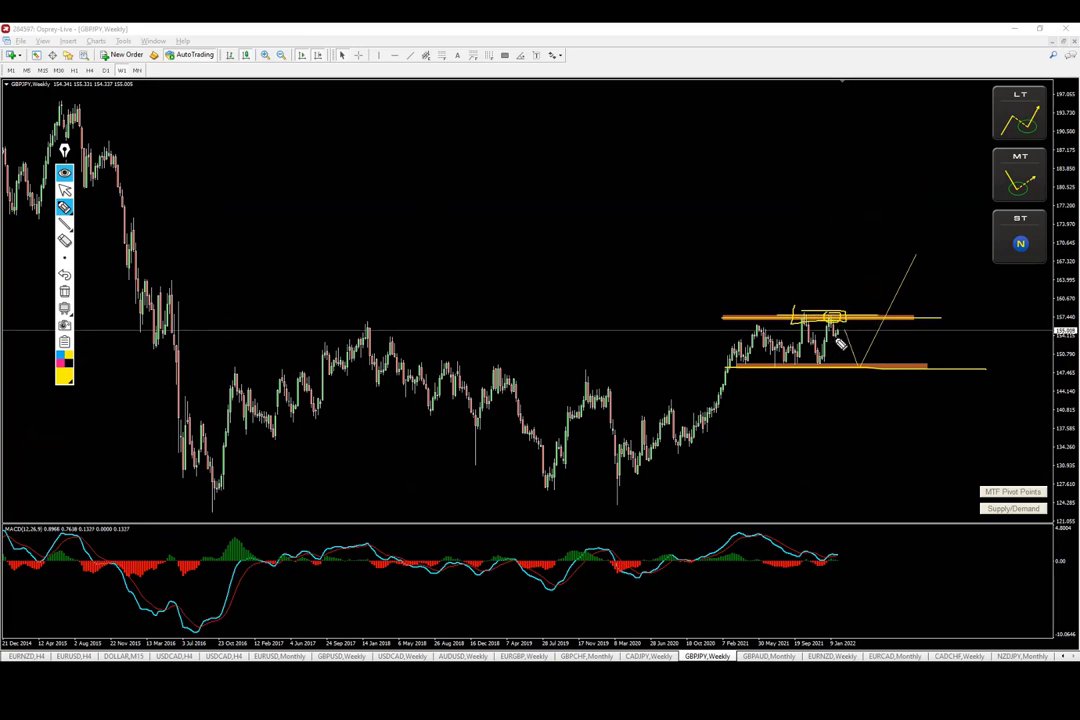
pyautogui.moveTo(842, 345)
pyautogui.mouseDown()
pyautogui.moveTo(850, 363)
pyautogui.moveTo(868, 366)
pyautogui.mouseUp()
pyautogui.moveTo(711, 358)
pyautogui.mouseDown()
pyautogui.moveTo(932, 360)
pyautogui.moveTo(684, 361)
pyautogui.mouseUp()
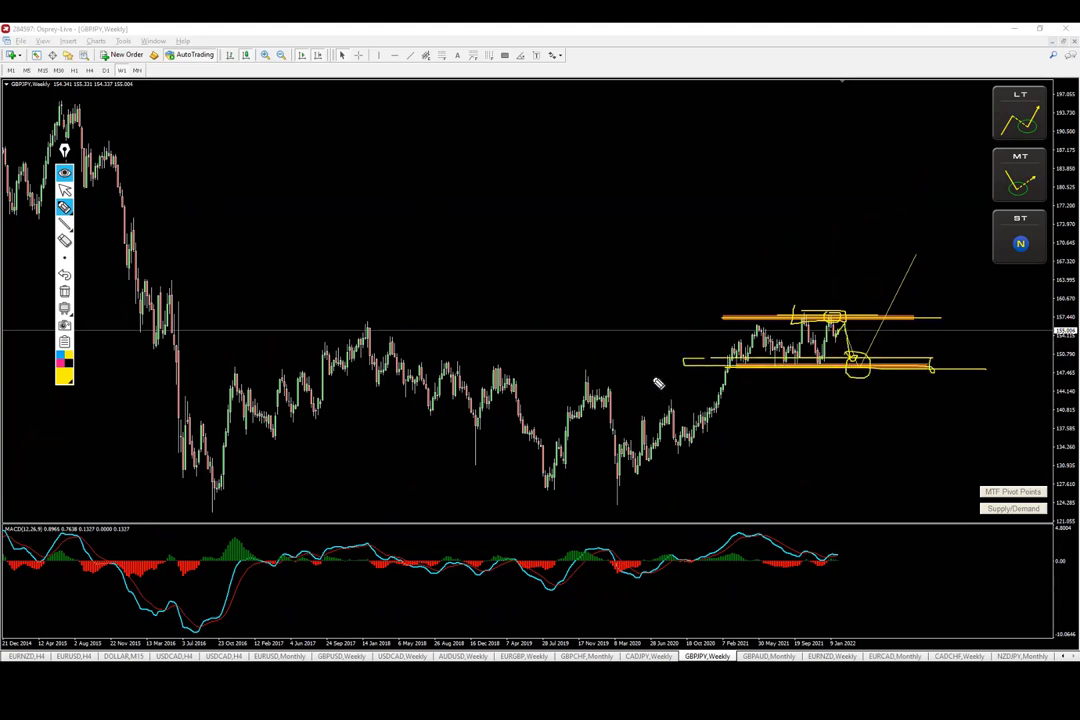
pyautogui.click(64, 291)
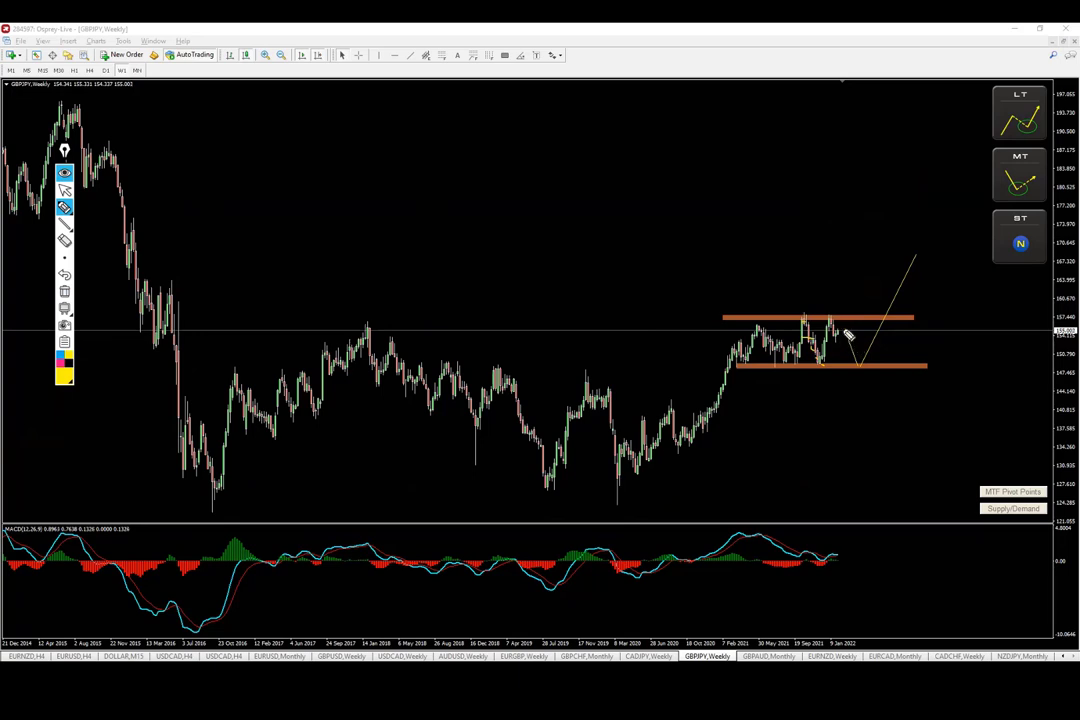
# Mark the expected turning point and the lower orange band on GBPJPY, inspect that level with the crosshair, and clear the yellow drawings
pyautogui.moveTo(857, 354)
pyautogui.mouseDown()
pyautogui.moveTo(877, 363)
pyautogui.moveTo(853, 355)
pyautogui.mouseUp()
pyautogui.moveTo(702, 366); pyautogui.dragTo(935, 367)
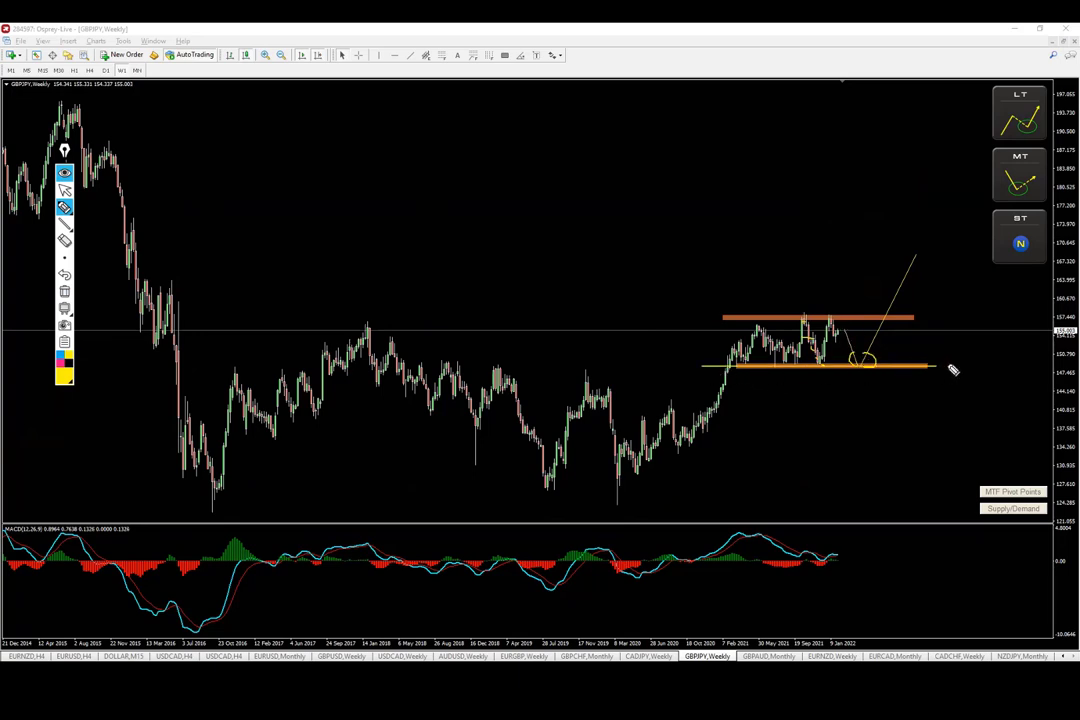
pyautogui.hotkey('ctrl', 'shift', '2')
pyautogui.middleClick(947, 364)
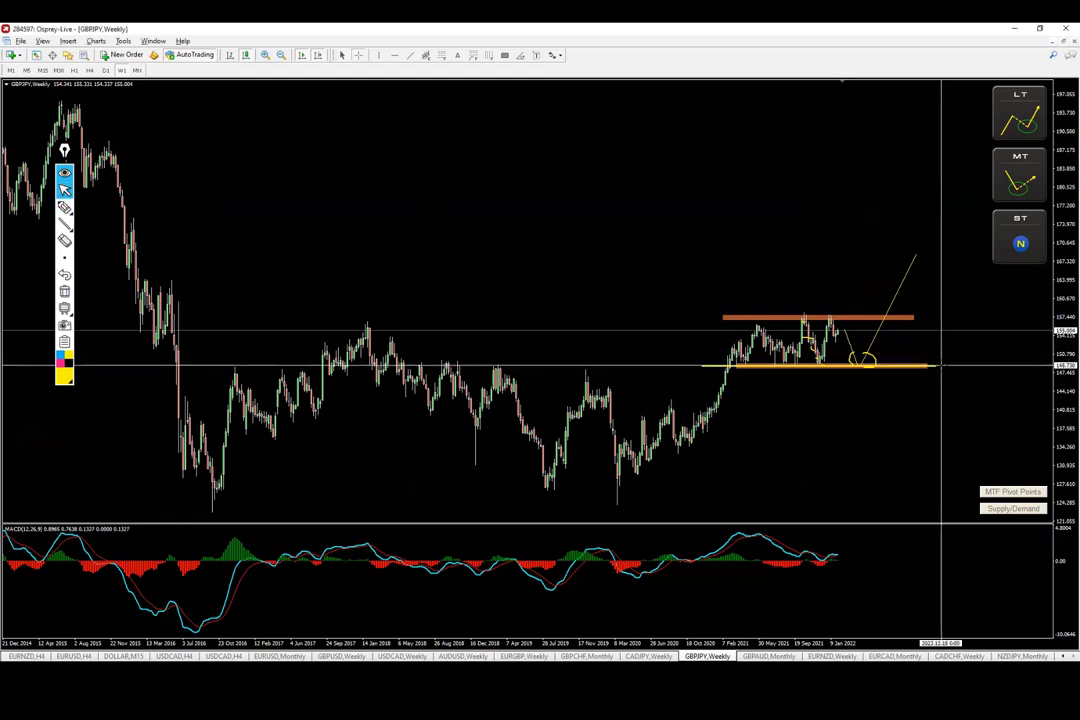
pyautogui.click(941, 365)
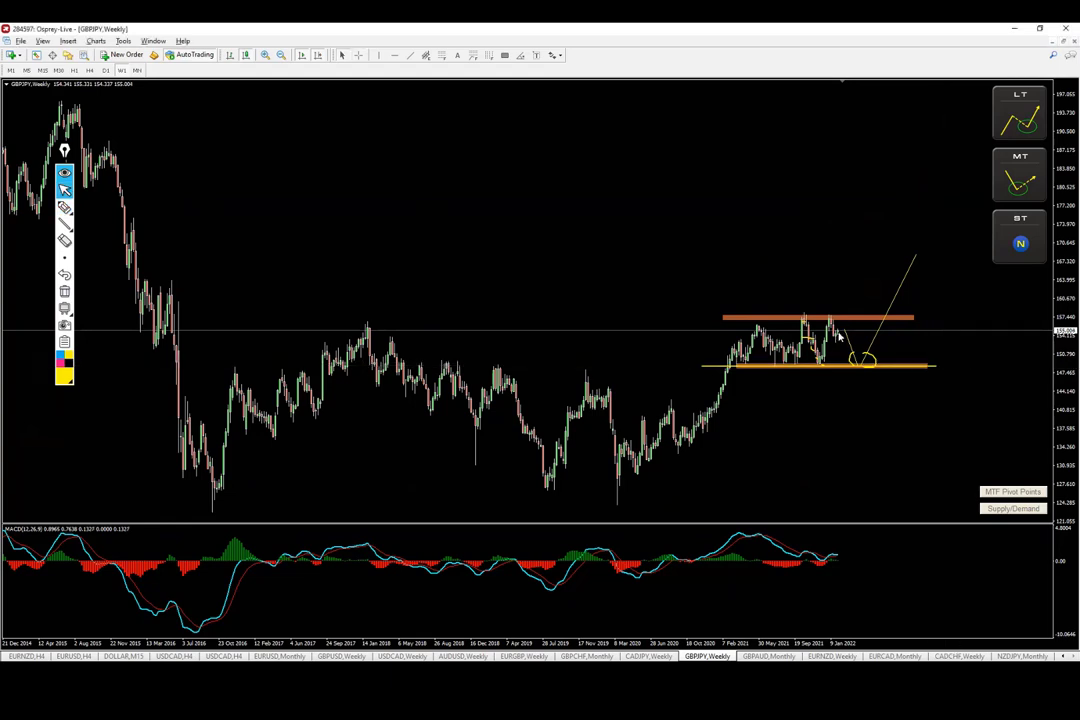
pyautogui.click(65, 291)
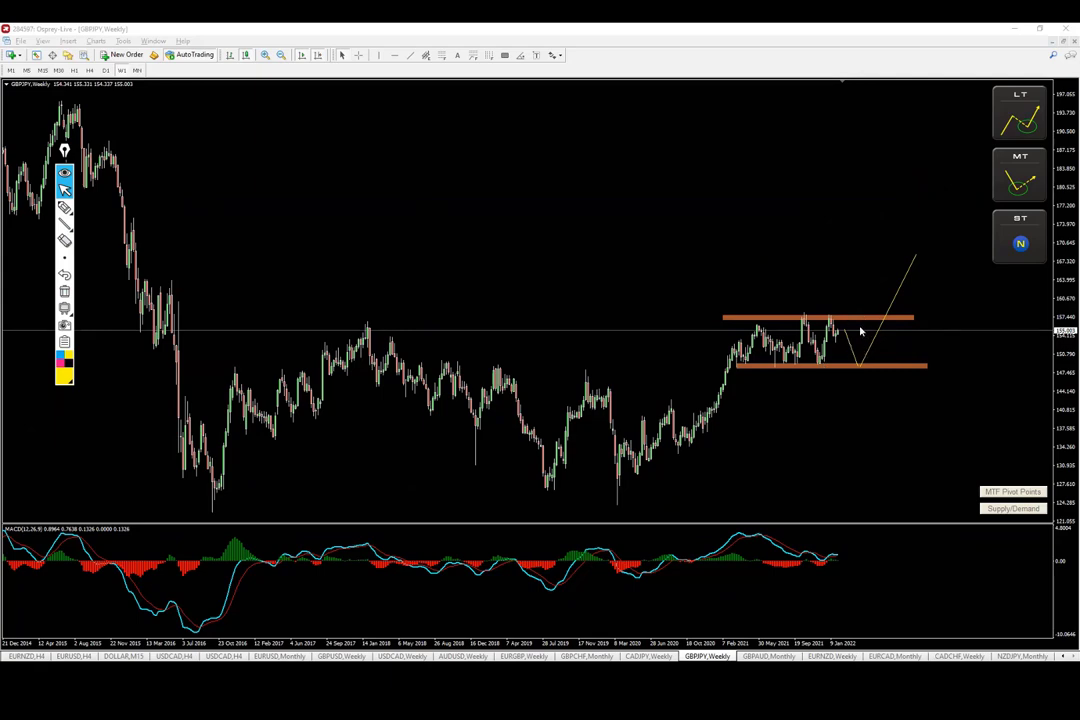
# Open the monthly GBPAUD chart, display its supply/demand profile, and circle the end of the longest red bar
pyautogui.click(752, 657)
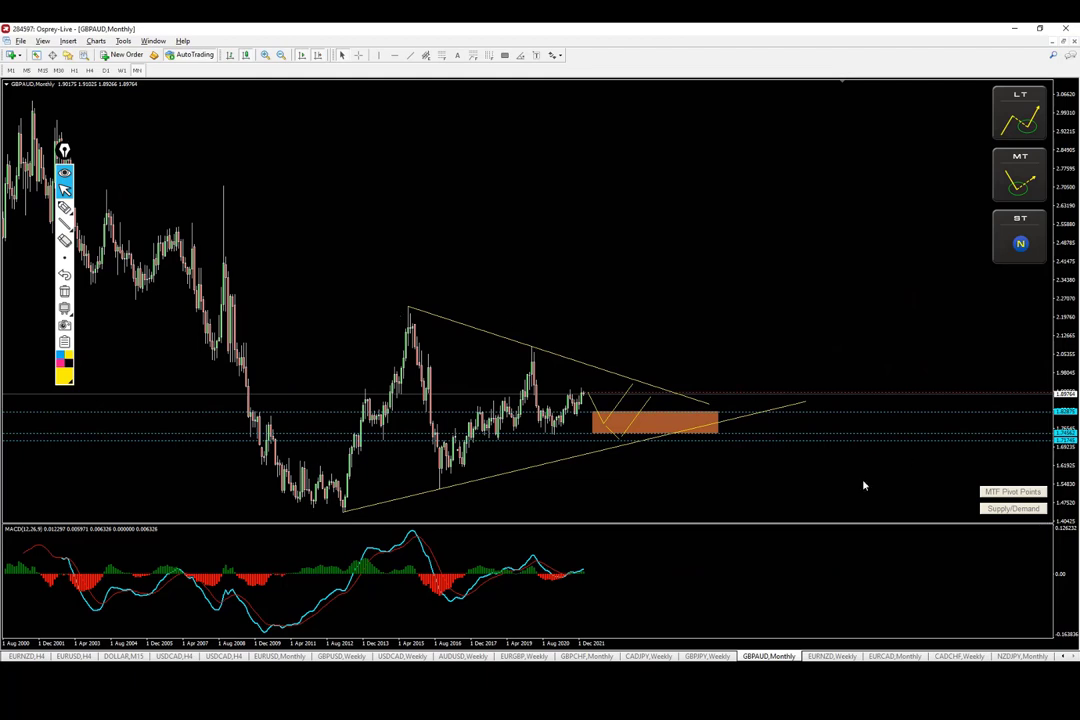
pyautogui.click(989, 511)
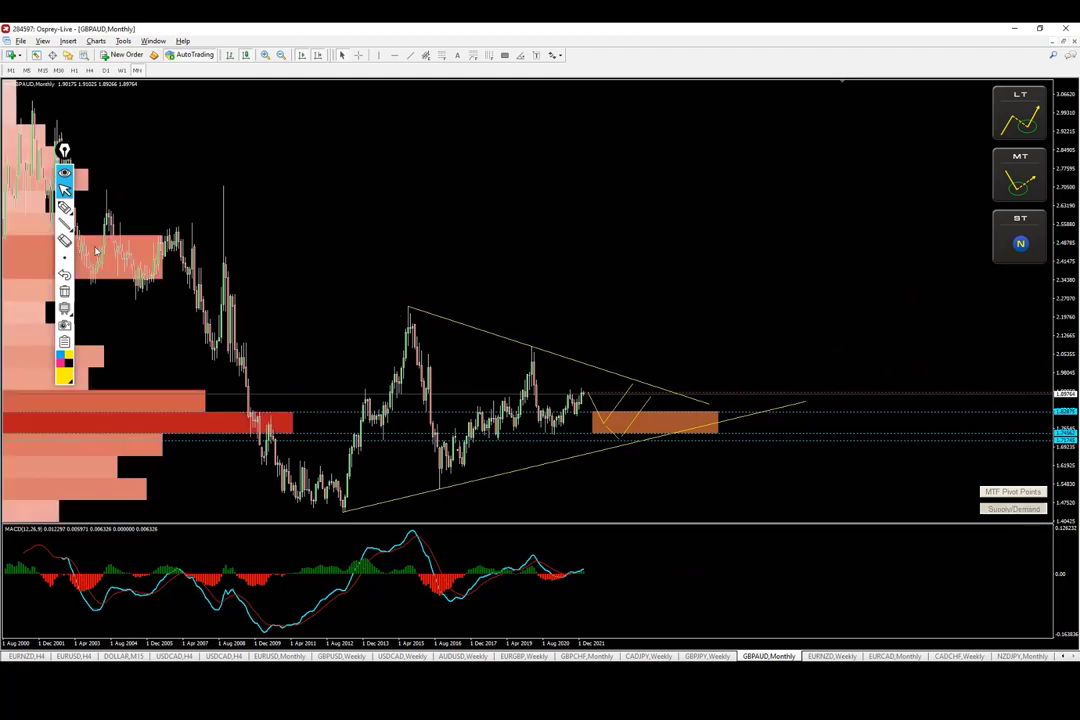
pyautogui.click(64, 207)
pyautogui.moveTo(292, 411)
pyautogui.mouseDown()
pyautogui.moveTo(301, 434)
pyautogui.moveTo(292, 412)
pyautogui.mouseUp()
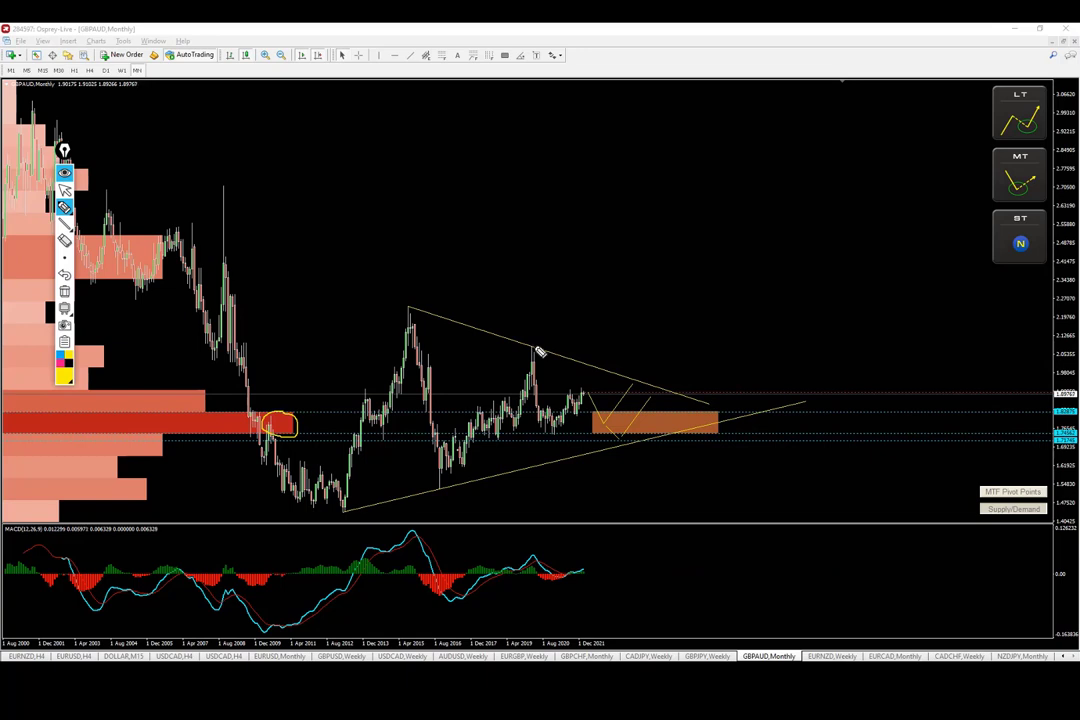
# Circle the GBPAUD triangle's upper touch and projected lower touch, trace the price swings inside it, and clear the drawings
pyautogui.moveTo(539, 356); pyautogui.dragTo(538, 351)
pyautogui.moveTo(607, 444); pyautogui.dragTo(611, 447)
pyautogui.moveTo(340, 505)
pyautogui.mouseDown()
pyautogui.moveTo(413, 318)
pyautogui.moveTo(455, 489)
pyautogui.moveTo(520, 375)
pyautogui.moveTo(552, 428)
pyautogui.moveTo(592, 405)
pyautogui.mouseUp()
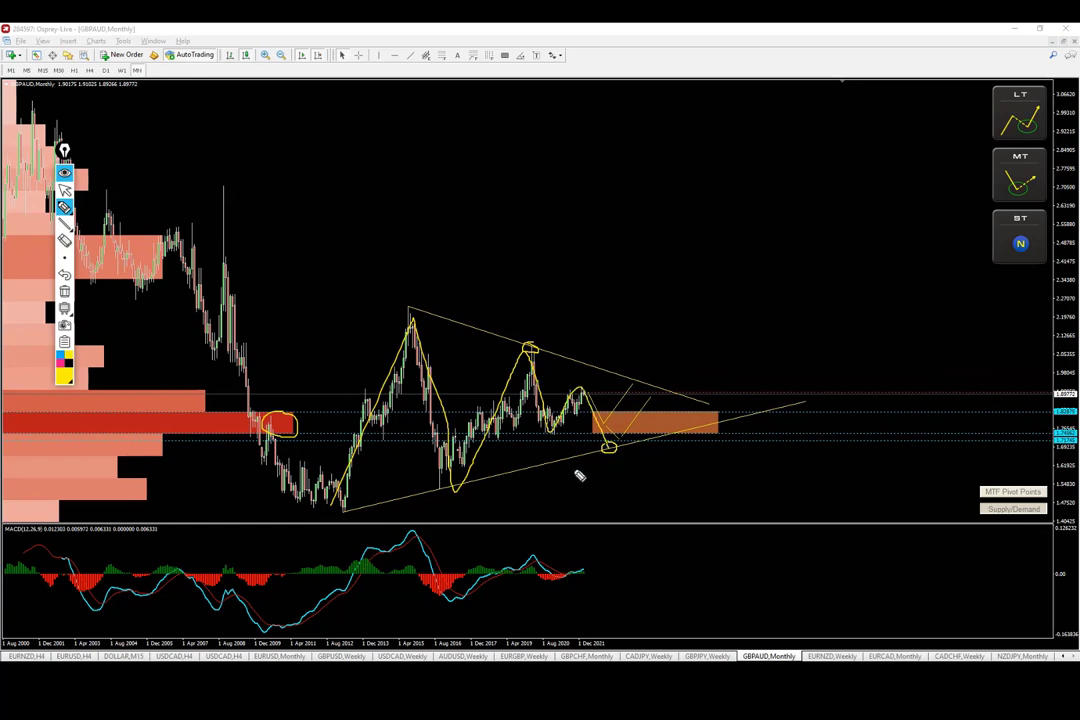
pyautogui.click(65, 308)
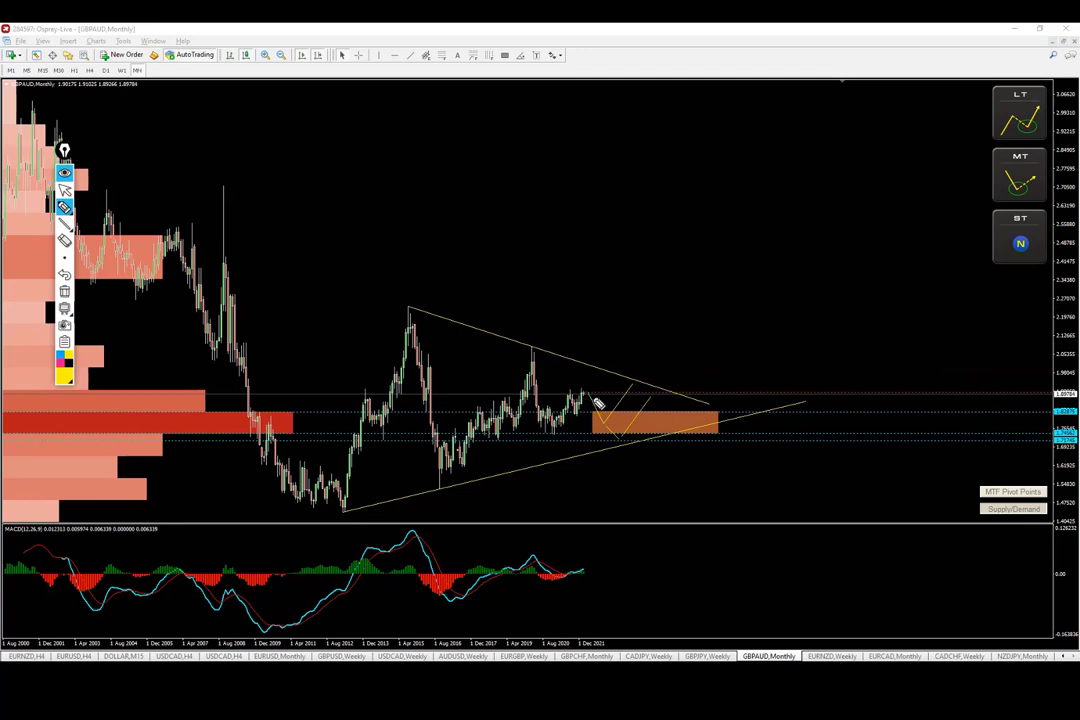
# Sketch GBPAUD's projected drop into the orange zone and rebound to the upper trendline, circle the zone entry, and clear the sketch
pyautogui.moveTo(585, 395); pyautogui.dragTo(607, 437)
pyautogui.click(65, 293)
pyautogui.moveTo(585, 397); pyautogui.dragTo(602, 428)
pyautogui.moveTo(612, 294)
pyautogui.mouseDown()
pyautogui.moveTo(612, 318)
pyautogui.moveTo(626, 320)
pyautogui.mouseUp()
pyautogui.moveTo(609, 418)
pyautogui.mouseDown()
pyautogui.moveTo(592, 425)
pyautogui.moveTo(603, 436)
pyautogui.moveTo(614, 418)
pyautogui.moveTo(591, 405)
pyautogui.moveTo(624, 443)
pyautogui.moveTo(645, 383)
pyautogui.mouseUp()
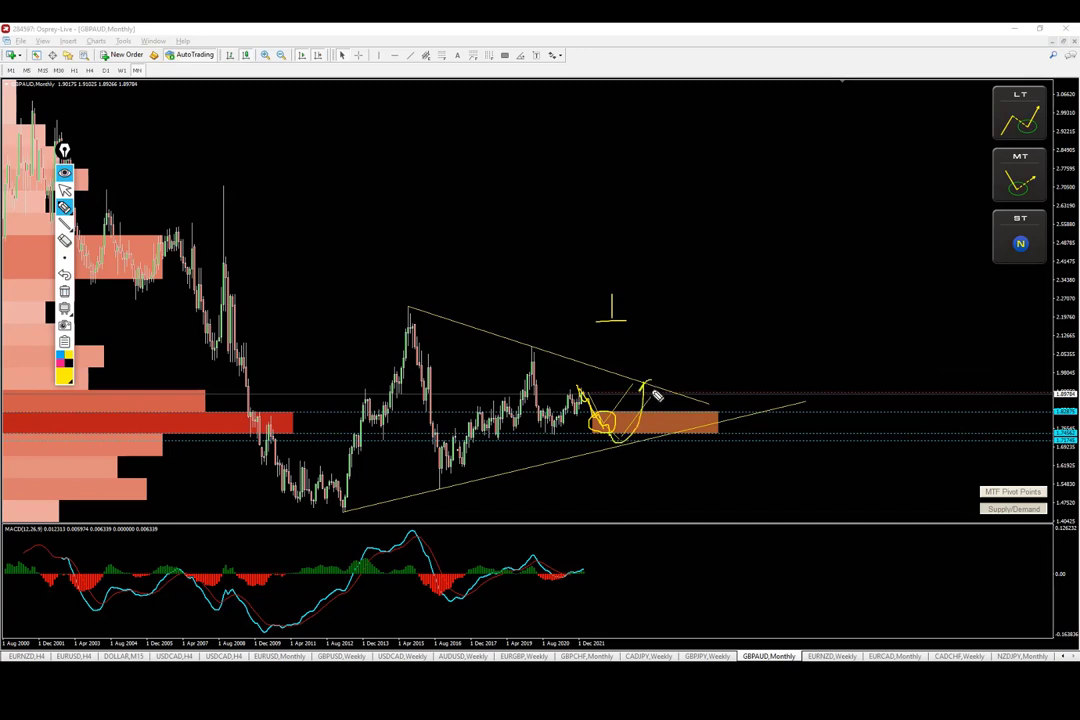
pyautogui.click(62, 241)
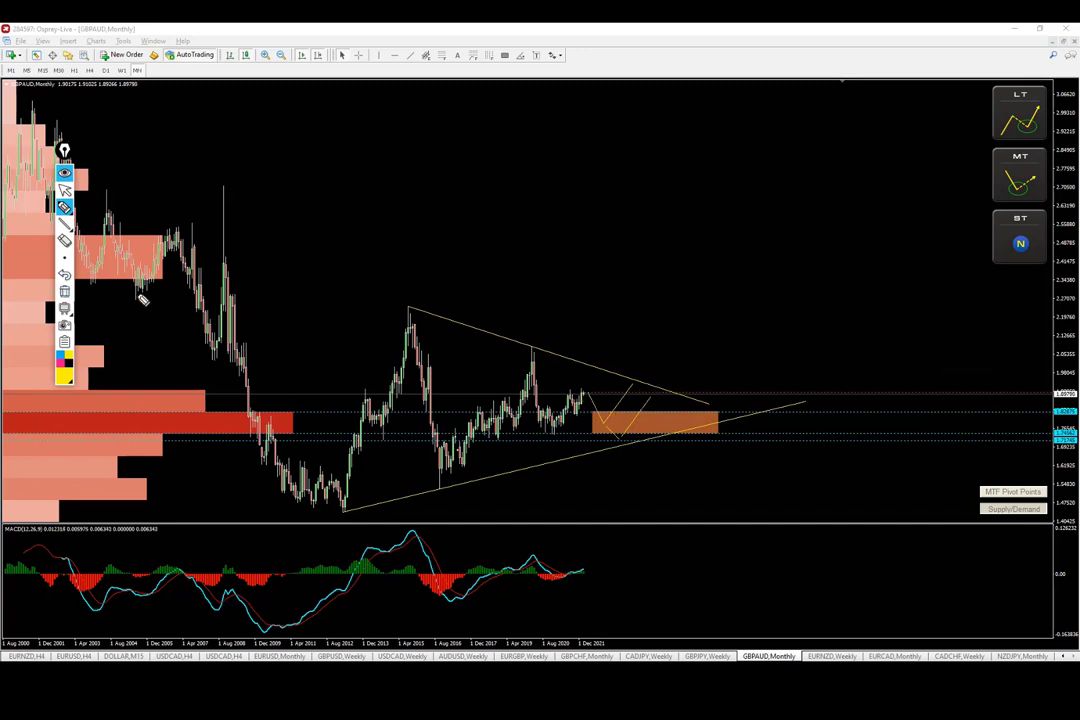
# Draw a small rectangle where the GBPAUD projection meets the lower trendline, circle the longest red profile bar, and clear the annotations
pyautogui.click(66, 191)
pyautogui.click(68, 211)
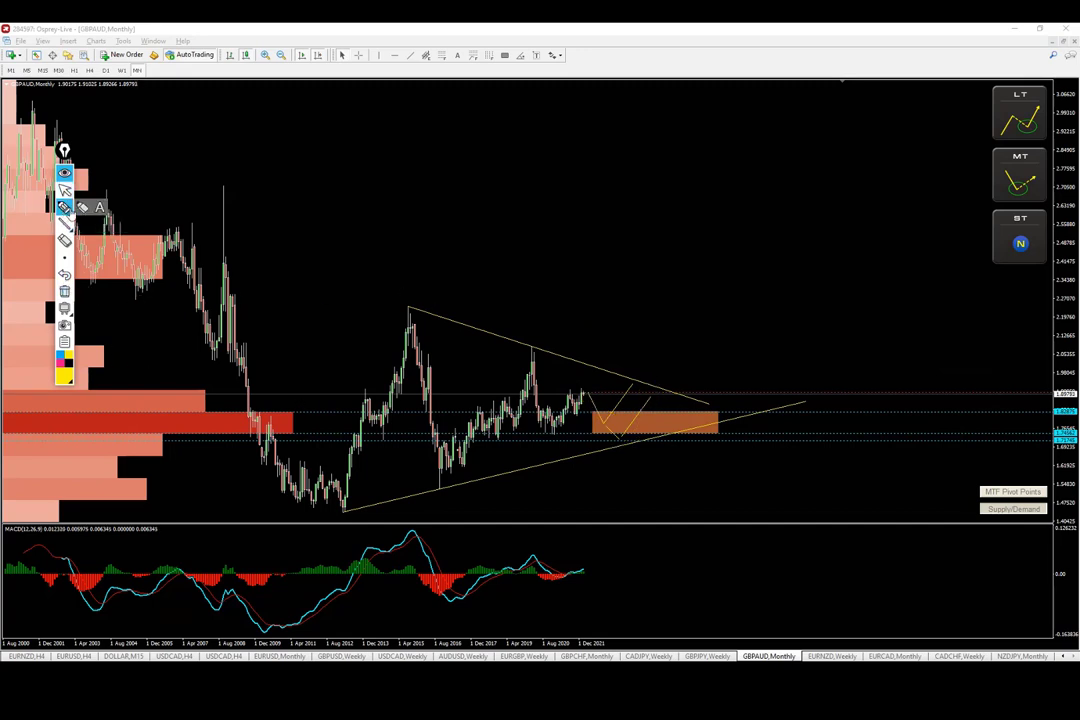
pyautogui.click(101, 226)
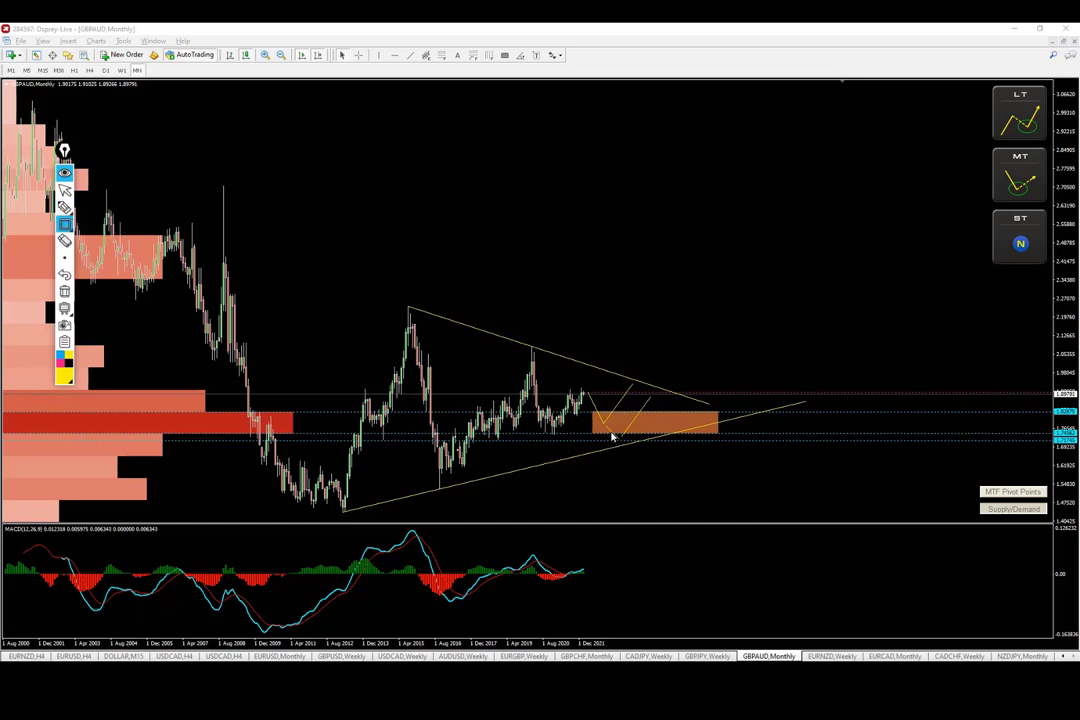
pyautogui.moveTo(621, 444); pyautogui.dragTo(632, 451)
pyautogui.click(64, 207)
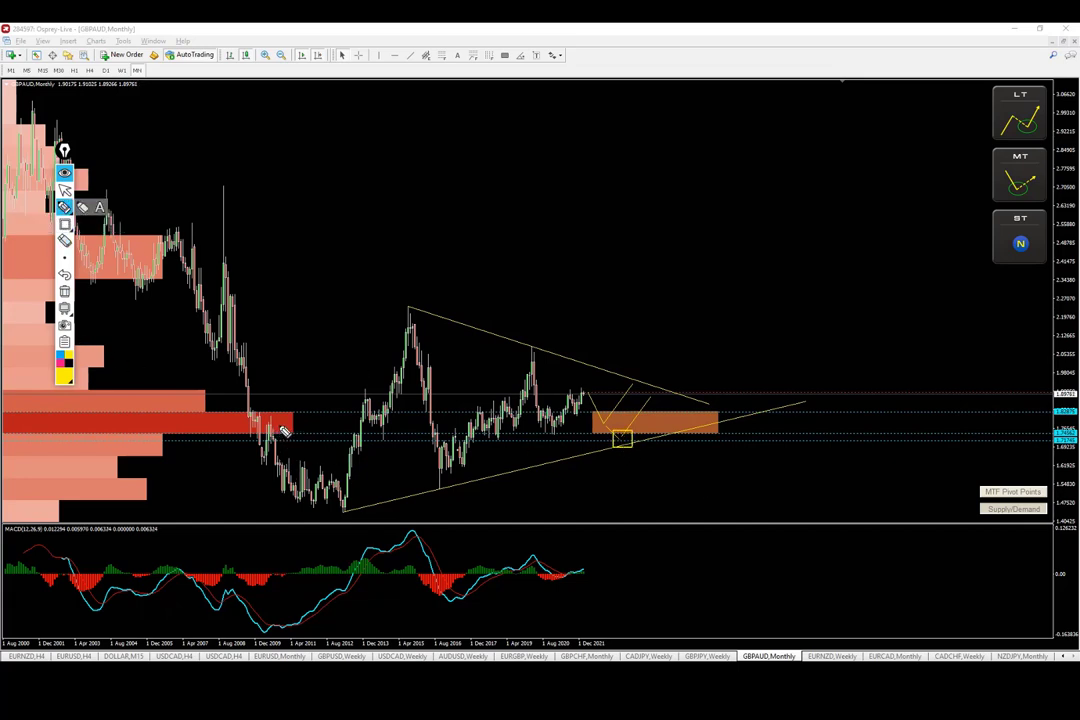
pyautogui.moveTo(283, 425)
pyautogui.mouseDown()
pyautogui.moveTo(289, 443)
pyautogui.moveTo(302, 431)
pyautogui.moveTo(267, 415)
pyautogui.moveTo(303, 431)
pyautogui.moveTo(285, 413)
pyautogui.mouseUp()
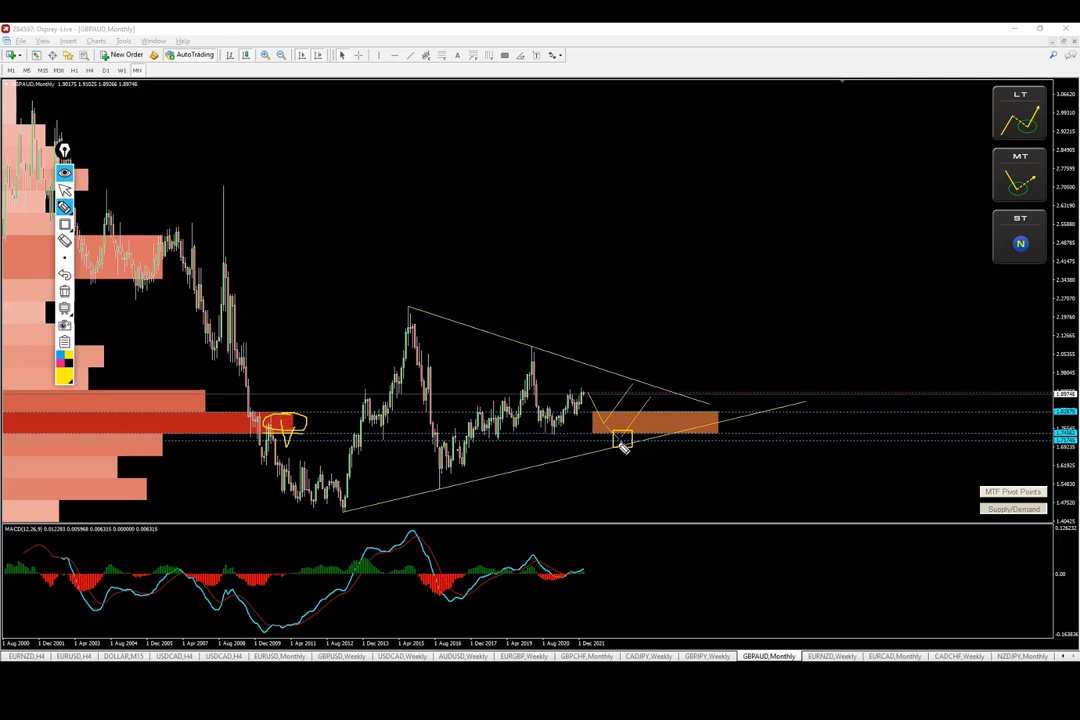
pyautogui.moveTo(614, 443)
pyautogui.mouseDown()
pyautogui.moveTo(622, 447)
pyautogui.moveTo(586, 459)
pyautogui.moveTo(587, 449)
pyautogui.mouseUp()
pyautogui.click(65, 291)
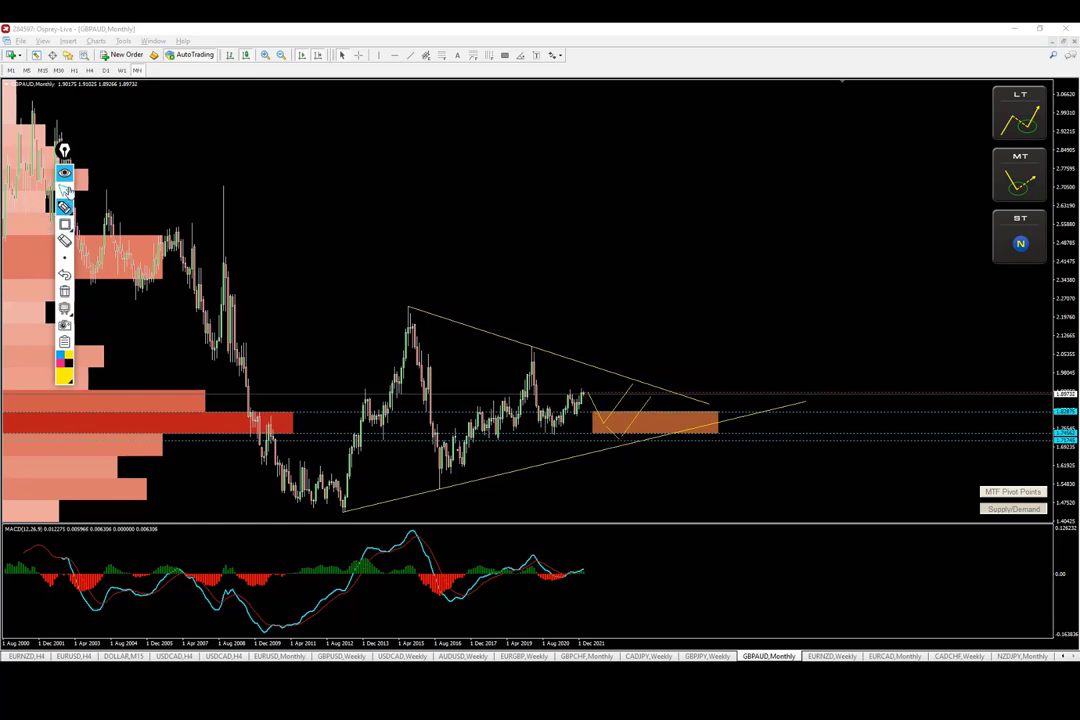
pyautogui.click(64, 189)
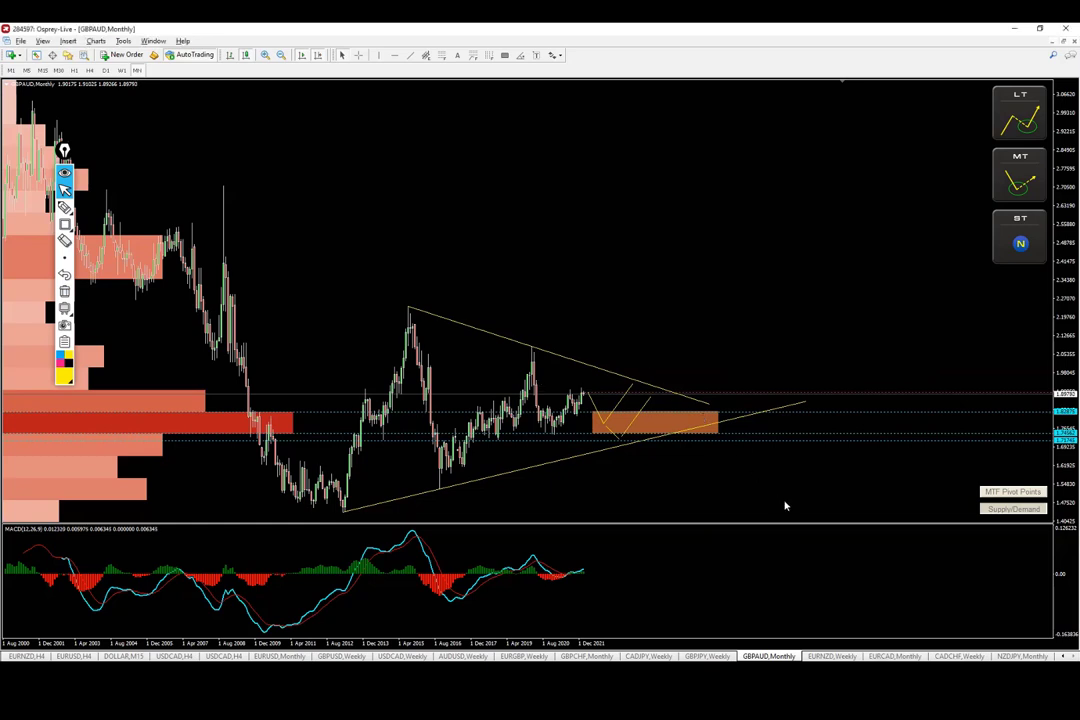
# Open the weekly EURNZD chart, trace the three downward legs from the 2020 peak, underline the last two MACD lows, and clear the strokes
pyautogui.click(840, 657)
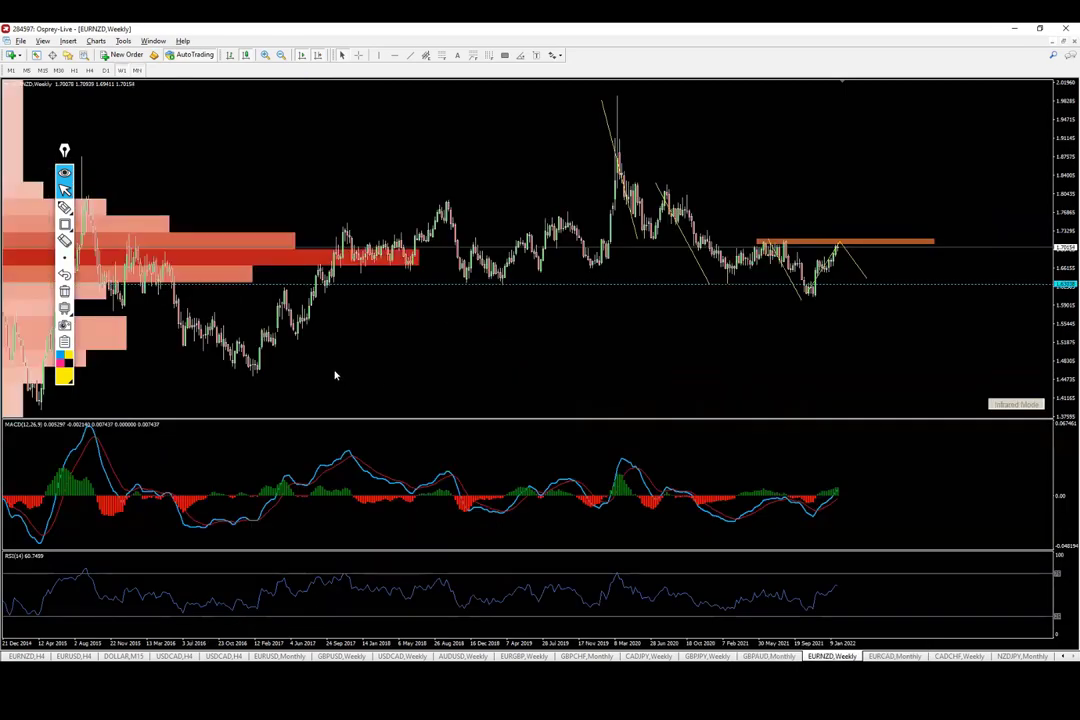
pyautogui.click(66, 208)
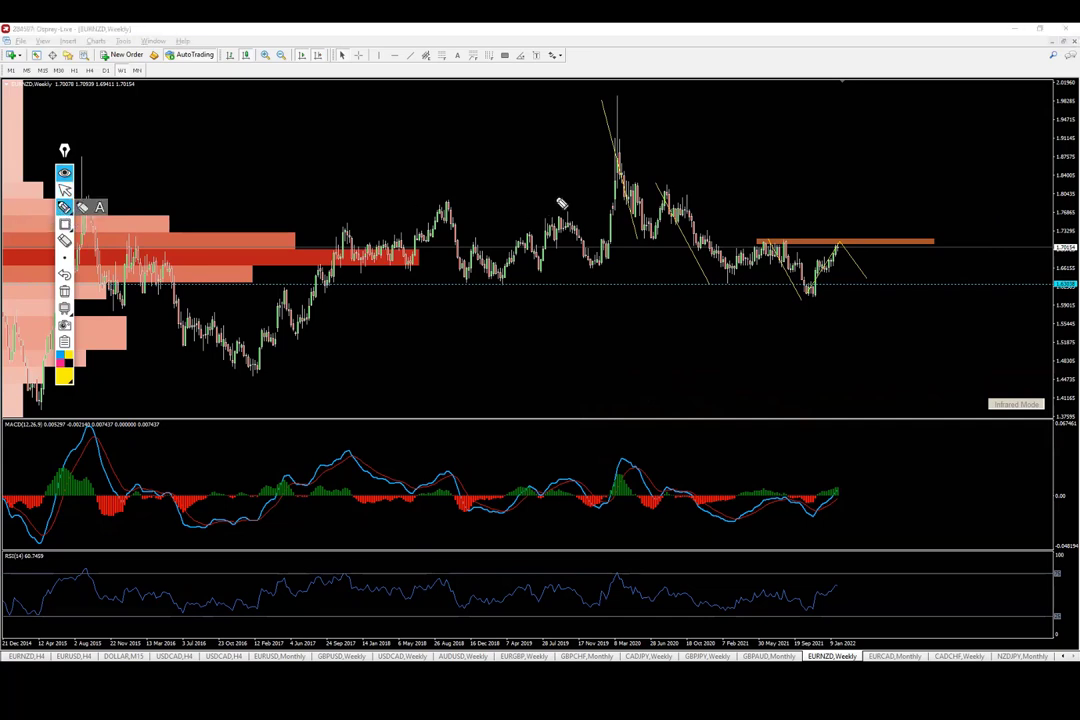
pyautogui.moveTo(592, 97)
pyautogui.mouseDown()
pyautogui.moveTo(645, 240)
pyautogui.moveTo(690, 228)
pyautogui.moveTo(724, 286)
pyautogui.moveTo(769, 250)
pyautogui.moveTo(810, 298)
pyautogui.mouseUp()
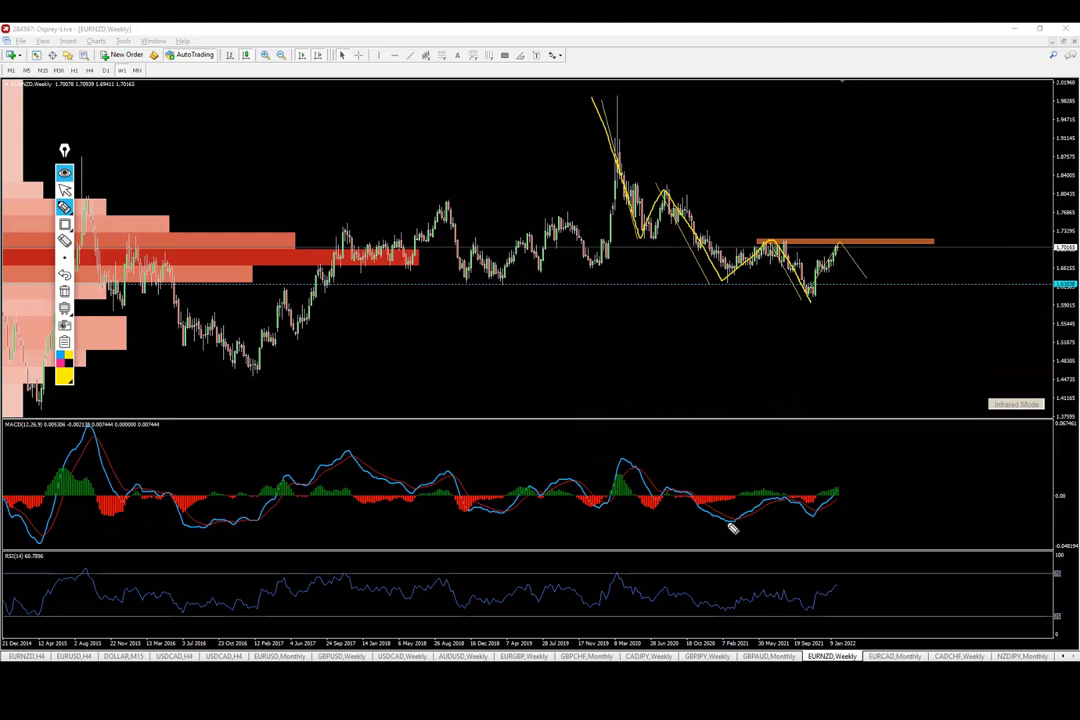
pyautogui.moveTo(727, 533); pyautogui.dragTo(815, 527)
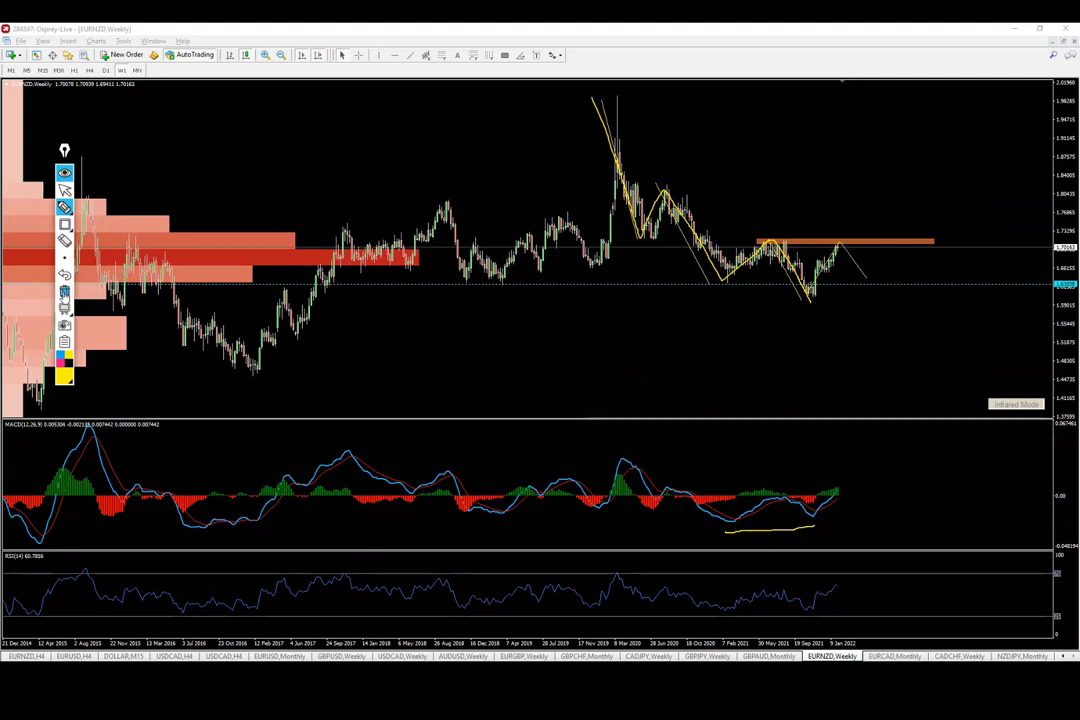
pyautogui.click(64, 241)
# Use straight lines to sketch EURNZD's rising zigzag to the orange band and a steep fall from it, and clear them
pyautogui.moveTo(64, 207)
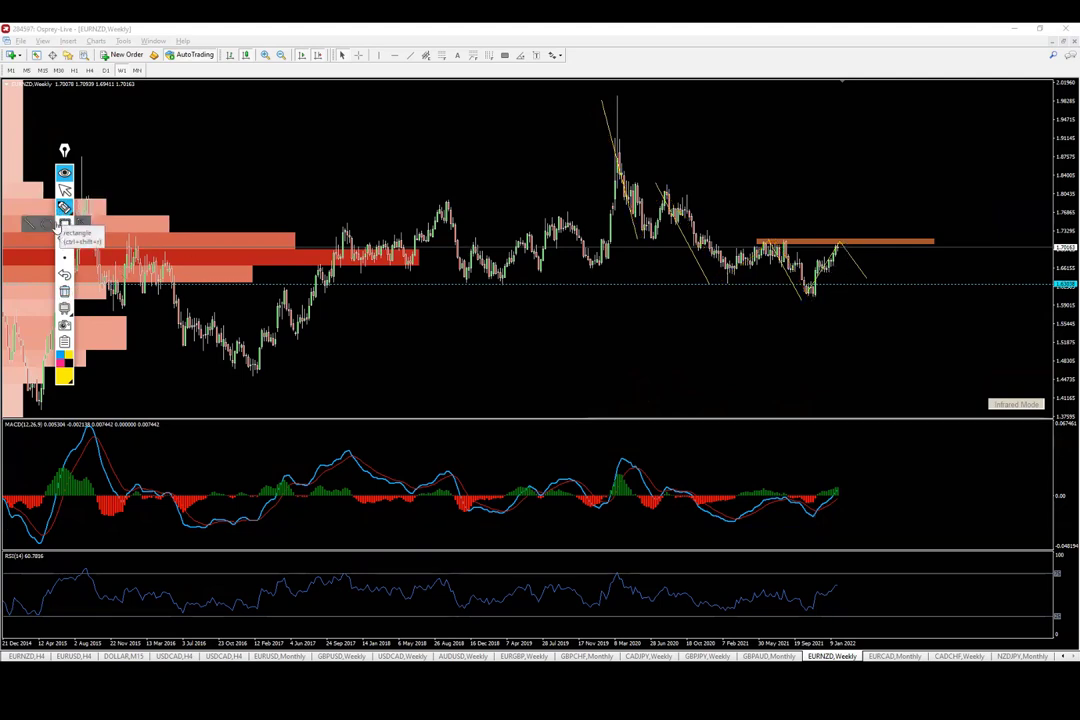
pyautogui.click(30, 225)
pyautogui.moveTo(806, 300); pyautogui.dragTo(819, 258)
pyautogui.moveTo(819, 258); pyautogui.dragTo(832, 278)
pyautogui.moveTo(832, 278); pyautogui.dragTo(843, 240)
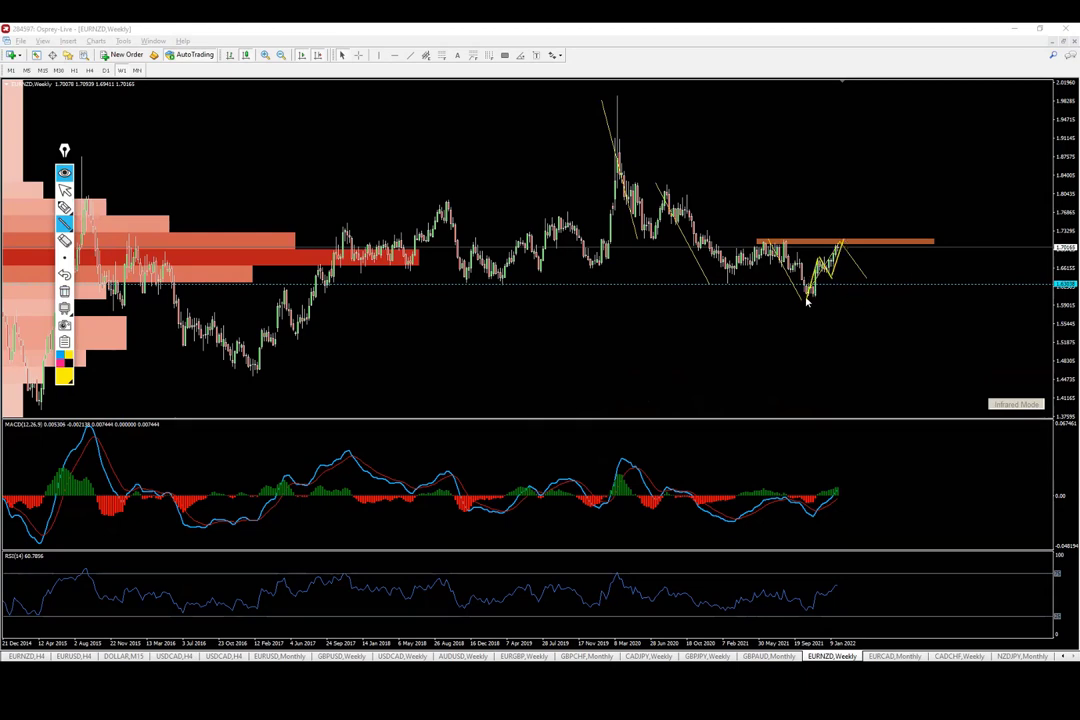
pyautogui.moveTo(843, 242); pyautogui.dragTo(882, 374)
pyautogui.click(66, 291)
# Sketch the EURNZD rise and a zigzag pullback and recovery, clear them, and draw a short falling arrow from the orange band
pyautogui.moveTo(808, 295); pyautogui.dragTo(841, 245)
pyautogui.moveTo(803, 307)
pyautogui.mouseDown()
pyautogui.moveTo(842, 252)
pyautogui.moveTo(865, 256)
pyautogui.moveTo(881, 287)
pyautogui.moveTo(922, 232)
pyautogui.mouseUp()
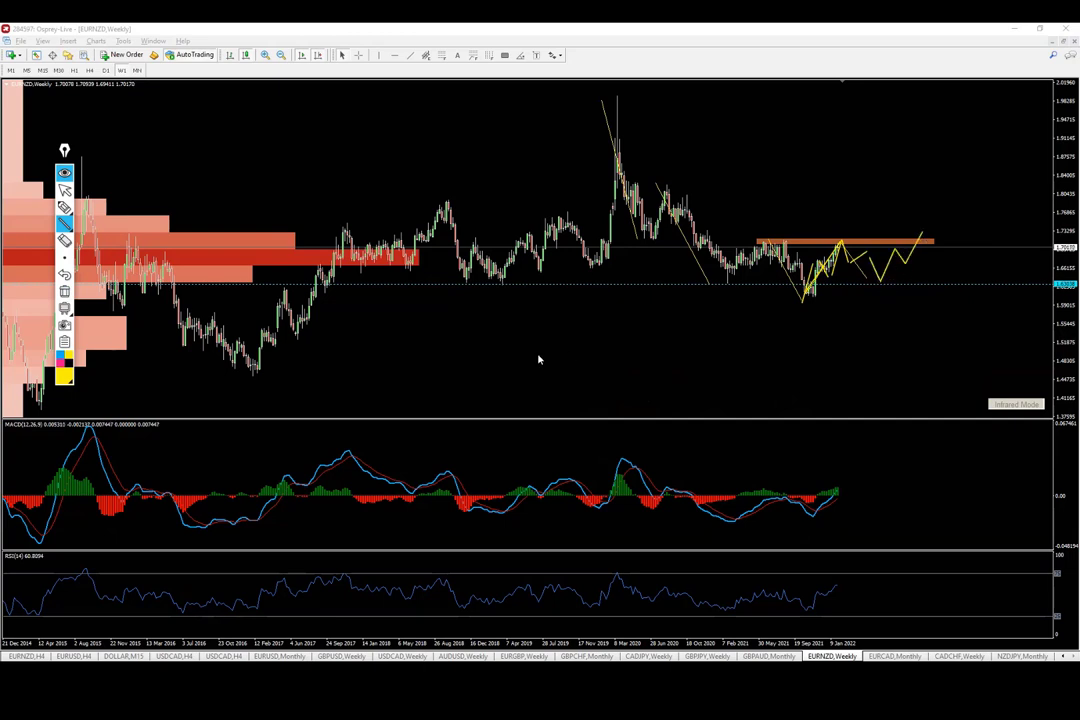
pyautogui.click(64, 291)
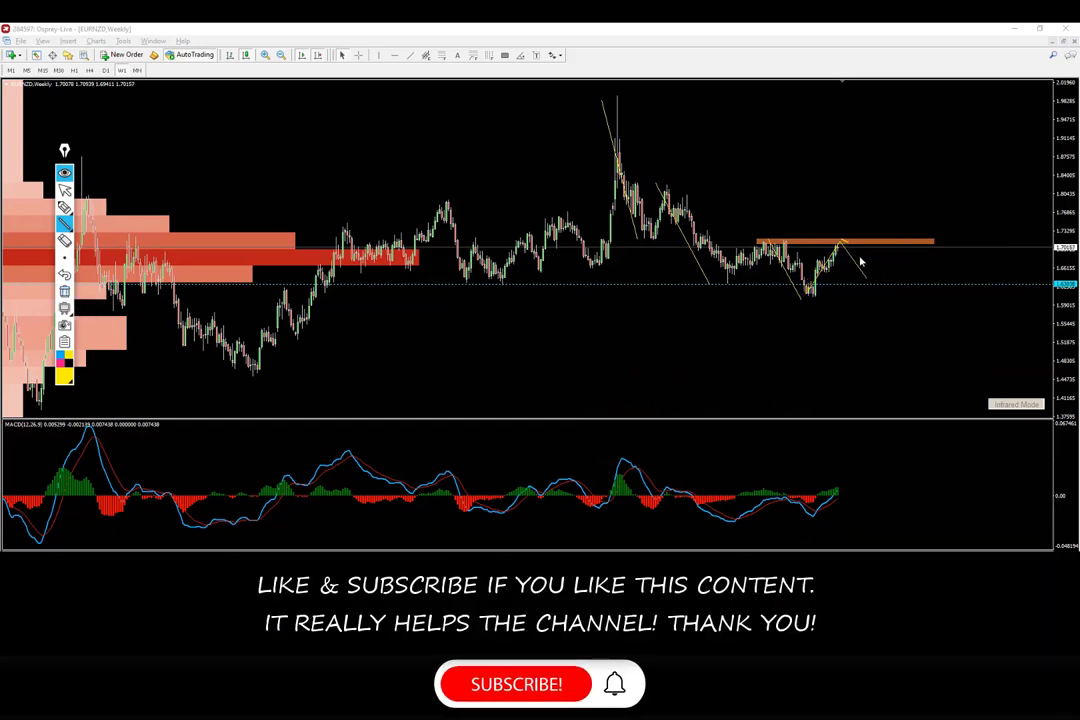
pyautogui.moveTo(860, 260)
pyautogui.mouseDown()
pyautogui.moveTo(868, 268)
pyautogui.moveTo(869, 256)
pyautogui.mouseUp()
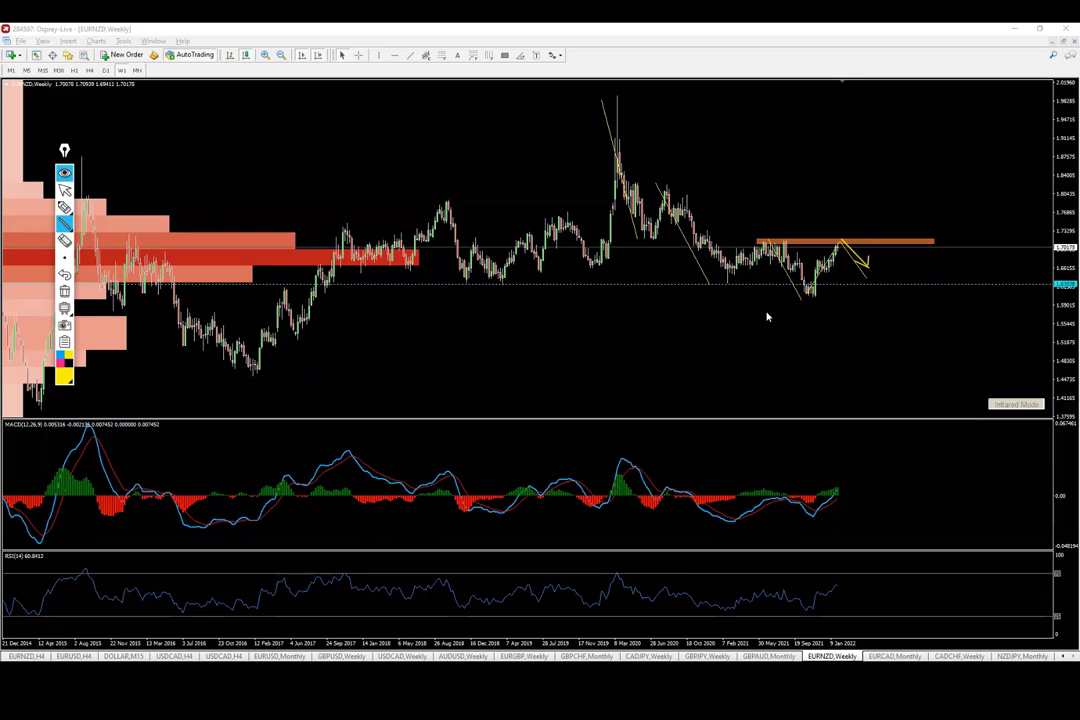
# Switch EURNZD to the daily timeframe, clear the arrow, and outline the orange resistance band with a freehand yellow box
pyautogui.click(105, 70)
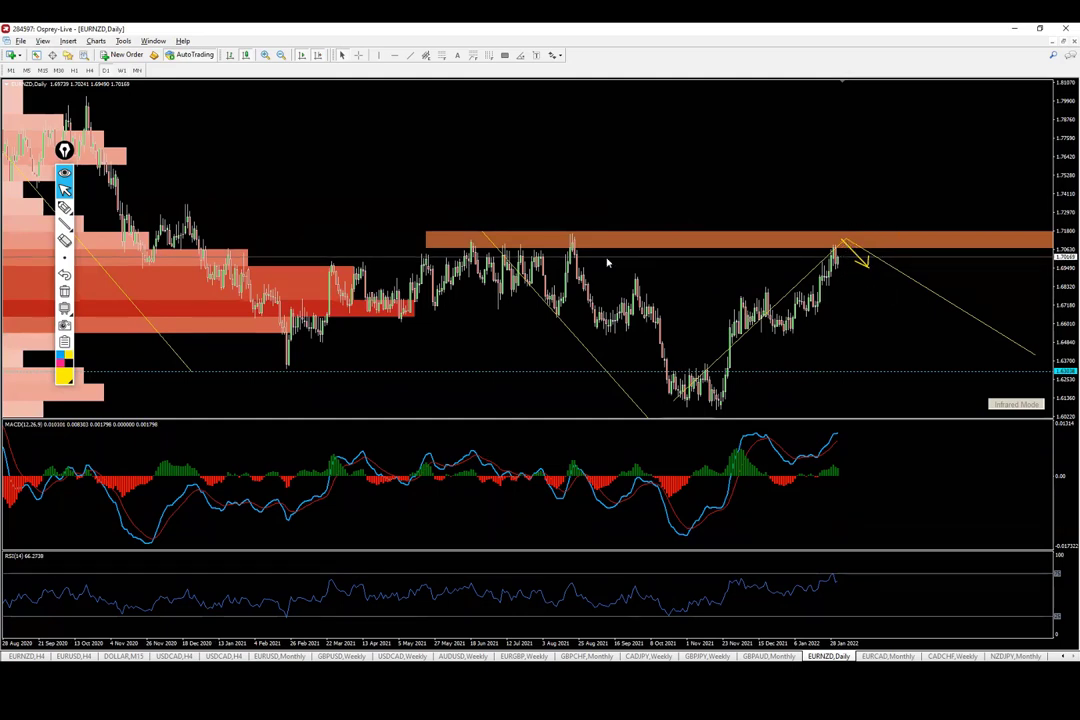
pyautogui.click(64, 291)
pyautogui.click(66, 211)
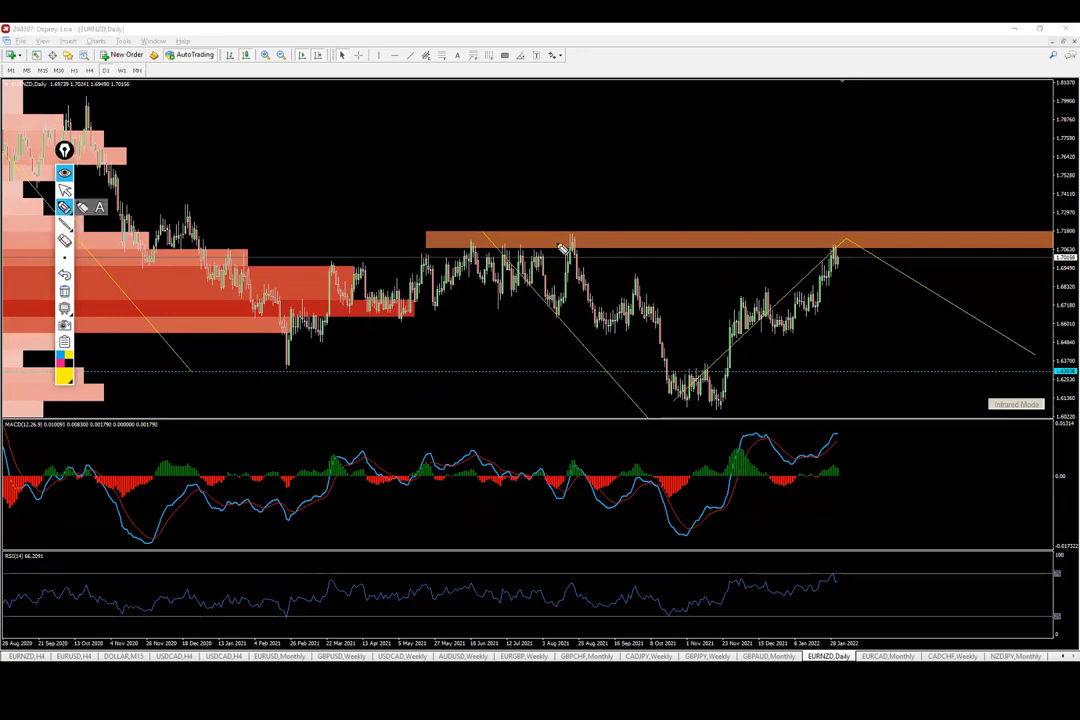
pyautogui.moveTo(589, 231)
pyautogui.mouseDown()
pyautogui.moveTo(302, 224)
pyautogui.moveTo(297, 254)
pyautogui.mouseUp()
pyautogui.moveTo(373, 260)
pyautogui.mouseDown()
pyautogui.moveTo(906, 263)
pyautogui.moveTo(969, 236)
pyautogui.moveTo(590, 232)
pyautogui.mouseUp()
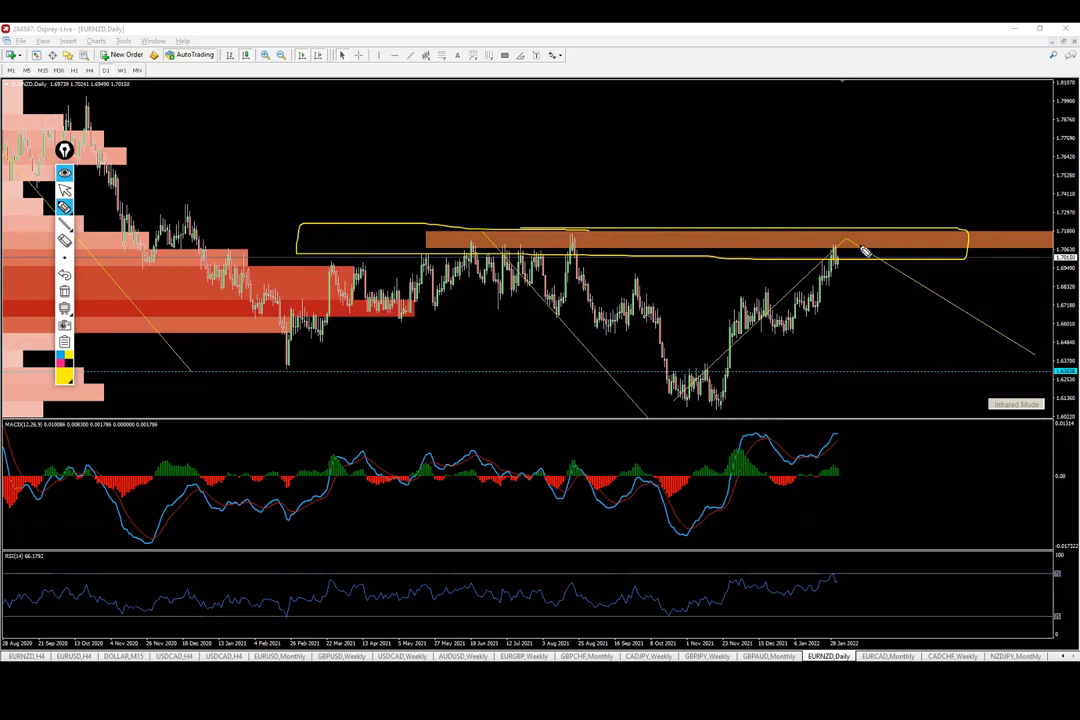
# Mark the recent MACD and RSI highs with yellow strokes, box current price at the orange band, and draw a curved falling arrow from it
pyautogui.moveTo(746, 447); pyautogui.dragTo(838, 460)
pyautogui.moveTo(732, 577); pyautogui.dragTo(915, 577)
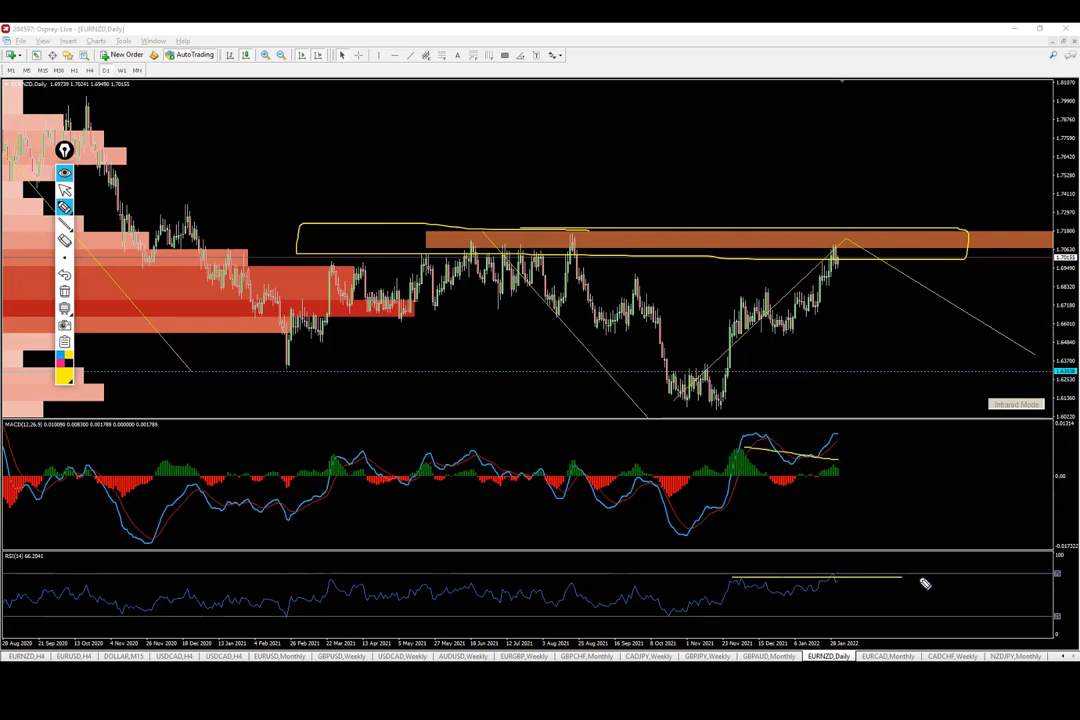
pyautogui.moveTo(740, 433); pyautogui.dragTo(930, 433)
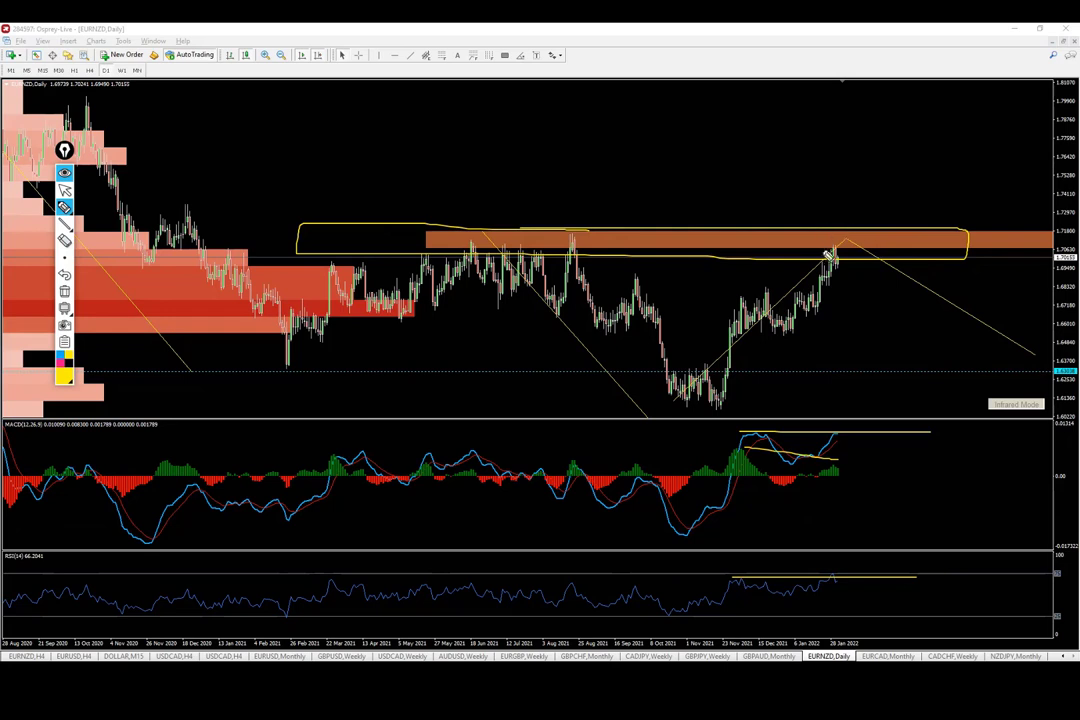
pyautogui.moveTo(826, 248)
pyautogui.mouseDown()
pyautogui.moveTo(840, 234)
pyautogui.moveTo(865, 250)
pyautogui.moveTo(832, 268)
pyautogui.moveTo(806, 234)
pyautogui.moveTo(872, 256)
pyautogui.moveTo(812, 238)
pyautogui.moveTo(917, 322)
pyautogui.moveTo(931, 313)
pyautogui.mouseUp()
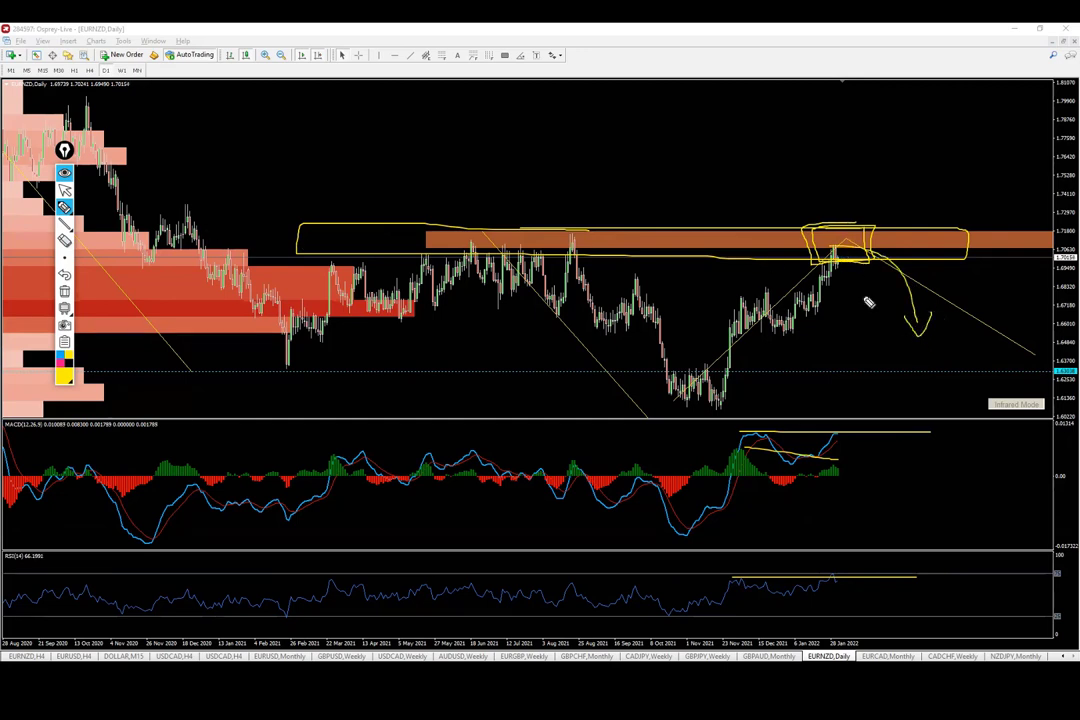
# Clear the daily strokes, switch EURNZD to the weekly timeframe, and draw straight lines for the recent rise and along the orange resistance band
pyautogui.click(64, 291)
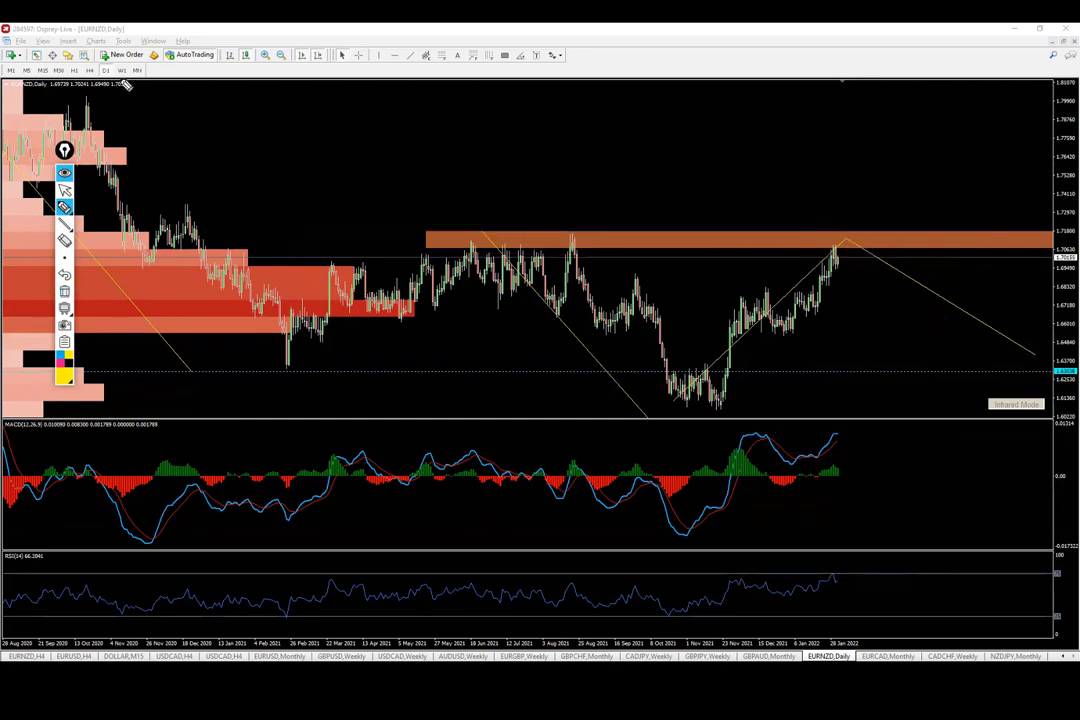
pyautogui.click(121, 71)
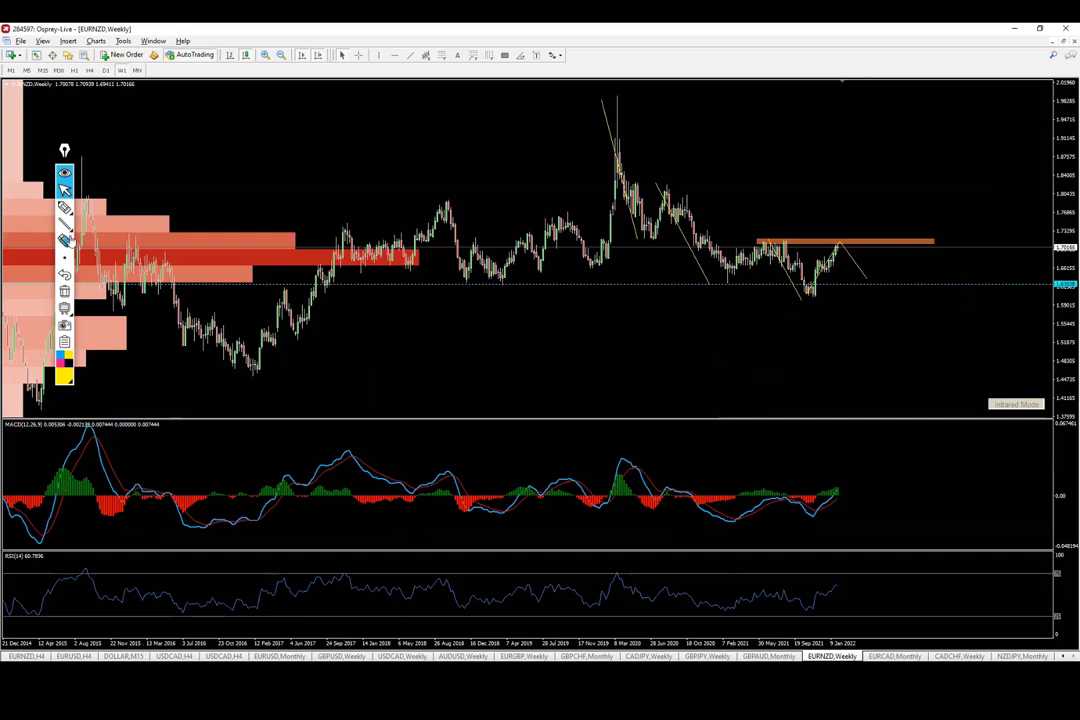
pyautogui.click(64, 222)
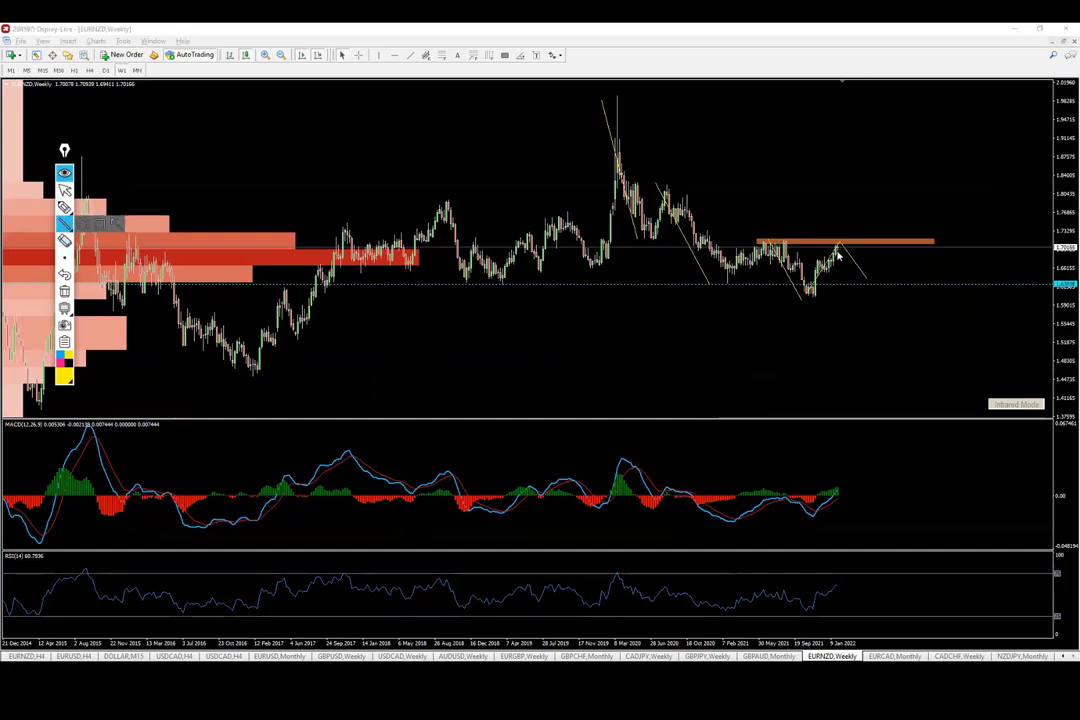
pyautogui.moveTo(838, 256); pyautogui.dragTo(847, 238)
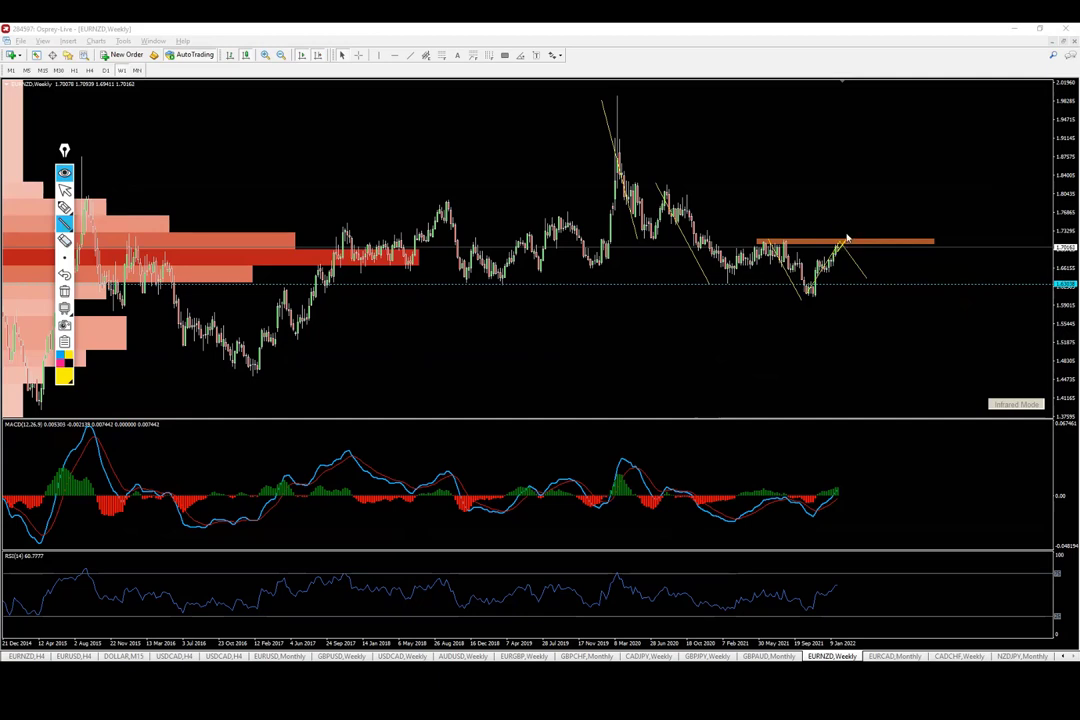
pyautogui.moveTo(749, 241); pyautogui.dragTo(971, 241)
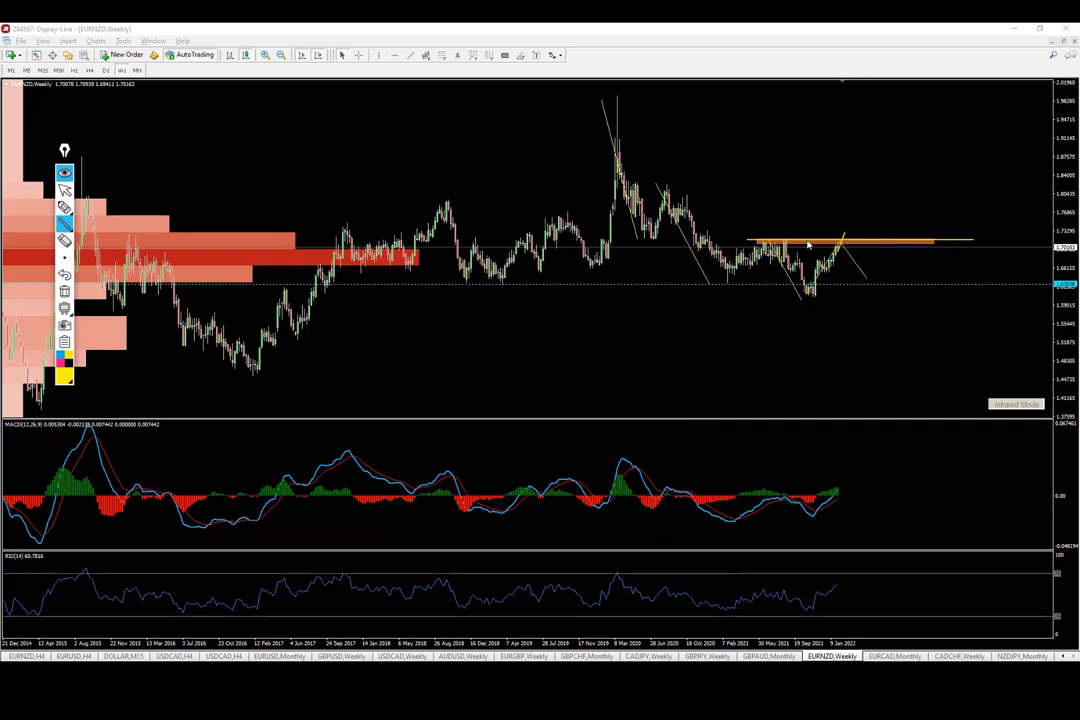
# Draw an arrow at EURNZD's earlier top under the orange band and a falling line from the current high, and clear all strokes
pyautogui.moveTo(789, 204); pyautogui.dragTo(785, 231)
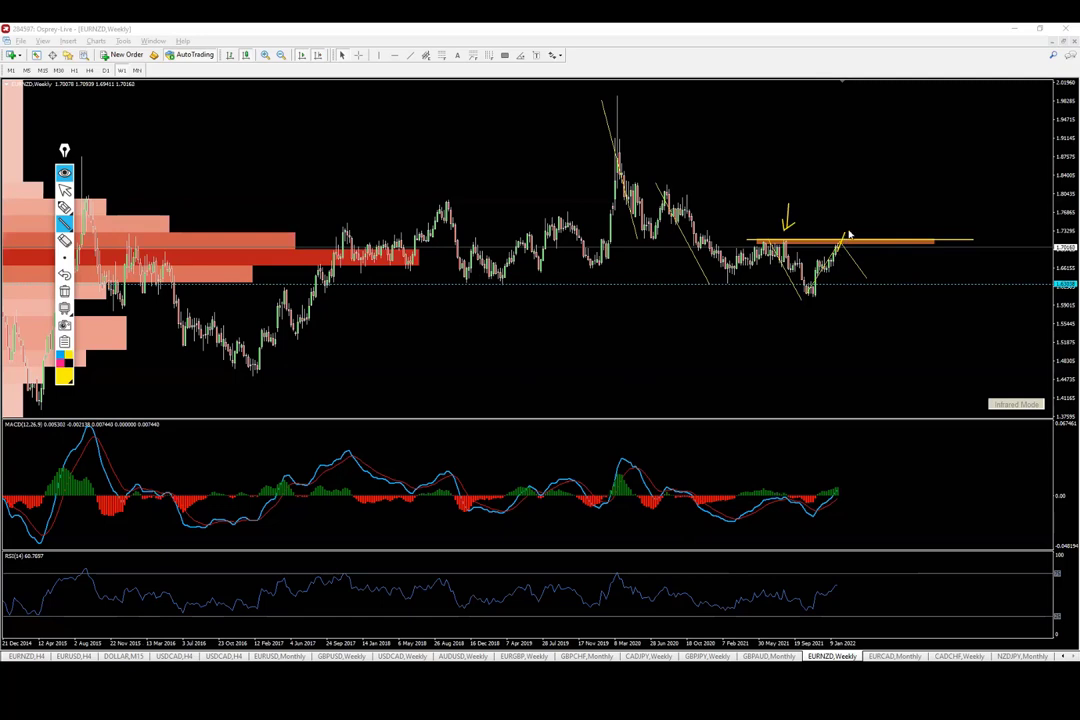
pyautogui.moveTo(845, 234); pyautogui.dragTo(870, 310)
pyautogui.click(65, 291)
pyautogui.click(65, 190)
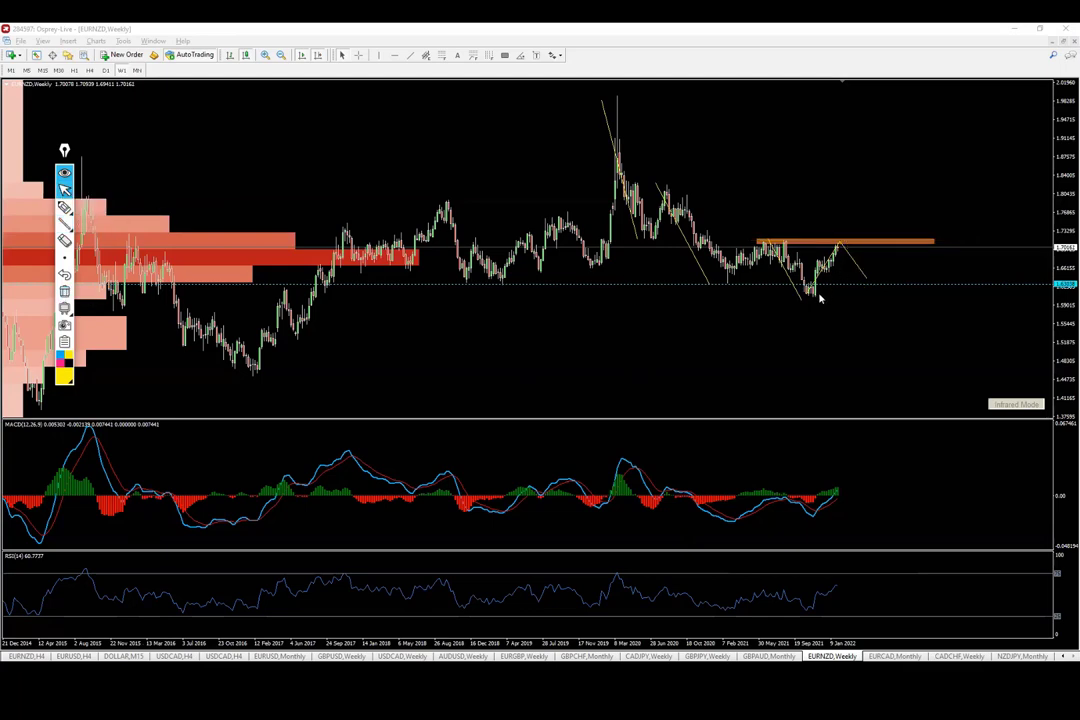
# Open the EURCAD monthly chart and trace its swings with a straight-line zigzag from the 2012 low to the orange support band
pyautogui.click(893, 657)
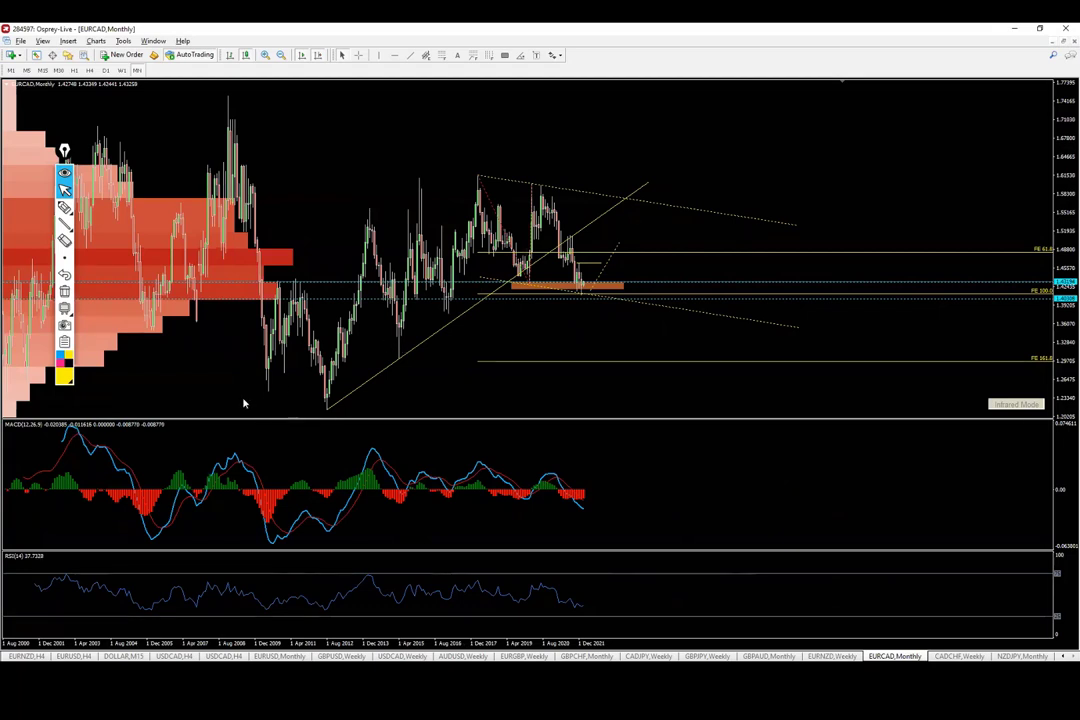
pyautogui.click(64, 224)
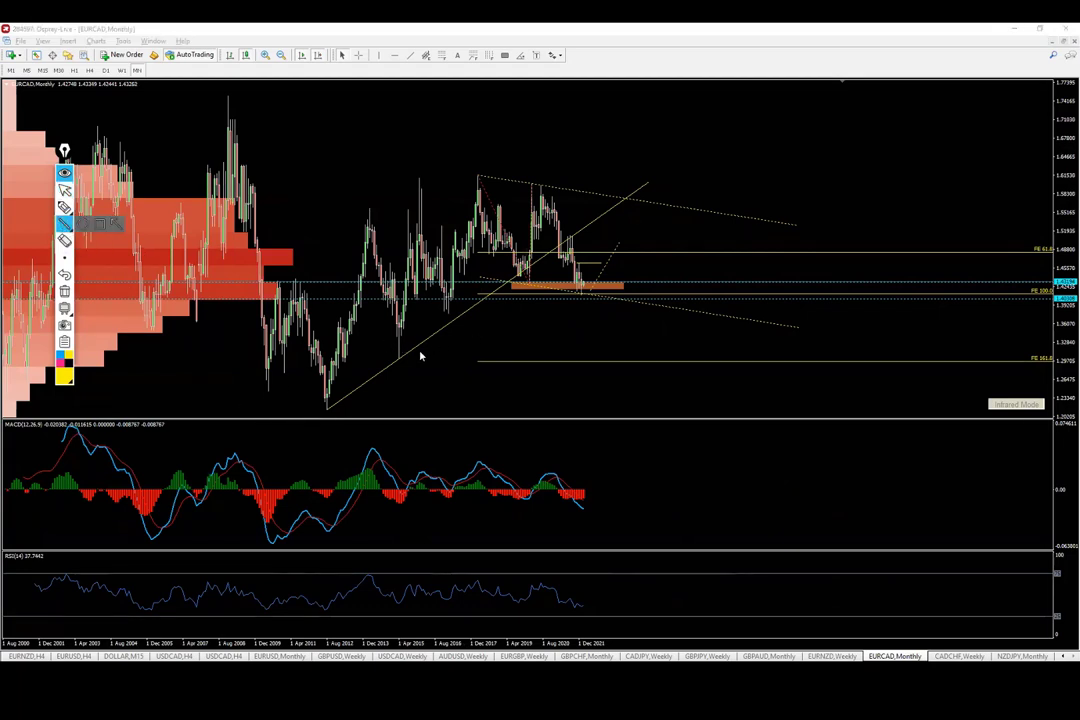
pyautogui.moveTo(307, 406)
pyautogui.mouseDown()
pyautogui.moveTo(362, 234)
pyautogui.moveTo(388, 345)
pyautogui.moveTo(419, 190)
pyautogui.moveTo(441, 305)
pyautogui.moveTo(470, 176)
pyautogui.moveTo(512, 268)
pyautogui.moveTo(543, 190)
pyautogui.moveTo(581, 297)
pyautogui.mouseUp()
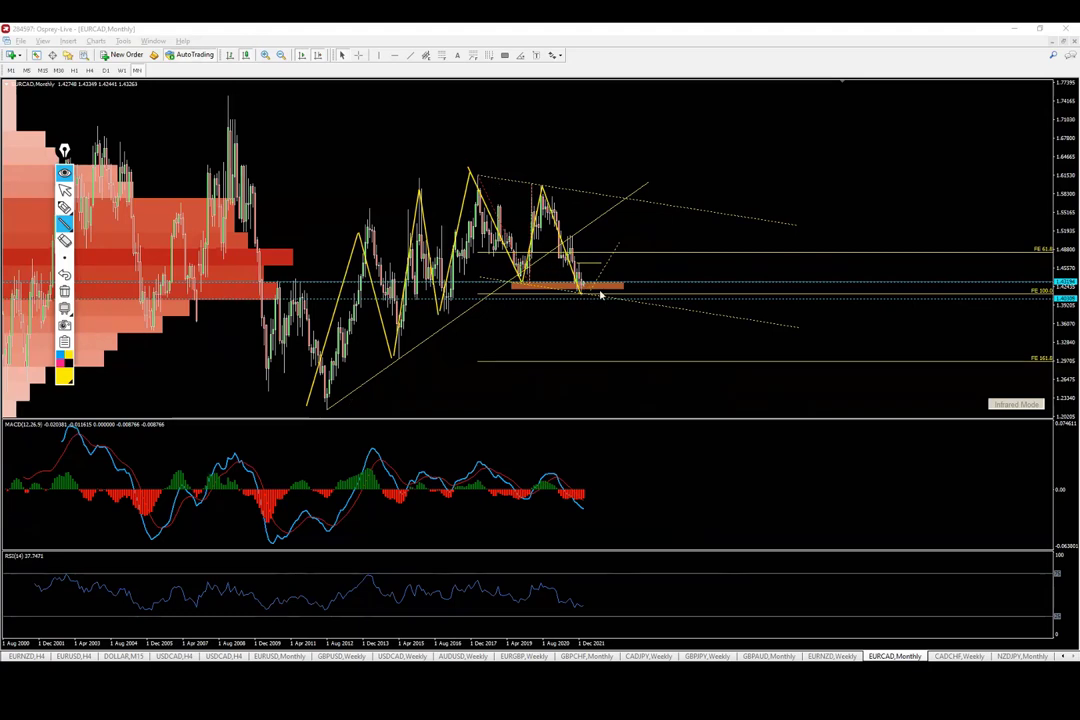
# Mark a cross on the volume profile beside EURCAD's support level and underline the recent falling RSI and MACD lows
pyautogui.moveTo(261, 282)
pyautogui.mouseDown()
pyautogui.moveTo(274, 298)
pyautogui.moveTo(261, 297)
pyautogui.mouseUp()
pyautogui.moveTo(513, 605); pyautogui.dragTo(580, 611)
pyautogui.moveTo(522, 501); pyautogui.dragTo(590, 516)
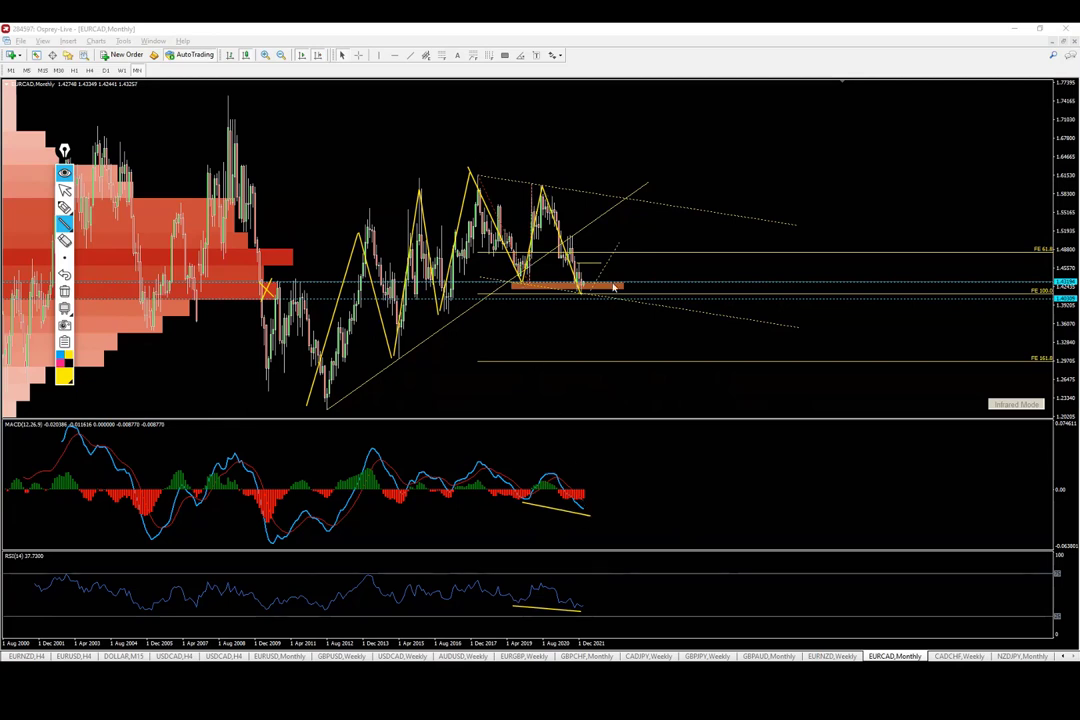
# Cross-mark EURCAD's FE 100.0 level, draw a rising arrow from the orange support band, and clear all strokes
pyautogui.moveTo(1002, 298); pyautogui.dragTo(994, 284)
pyautogui.moveTo(1006, 290); pyautogui.dragTo(969, 303)
pyautogui.moveTo(581, 295)
pyautogui.mouseDown()
pyautogui.moveTo(619, 232)
pyautogui.moveTo(610, 231)
pyautogui.moveTo(624, 242)
pyautogui.mouseUp()
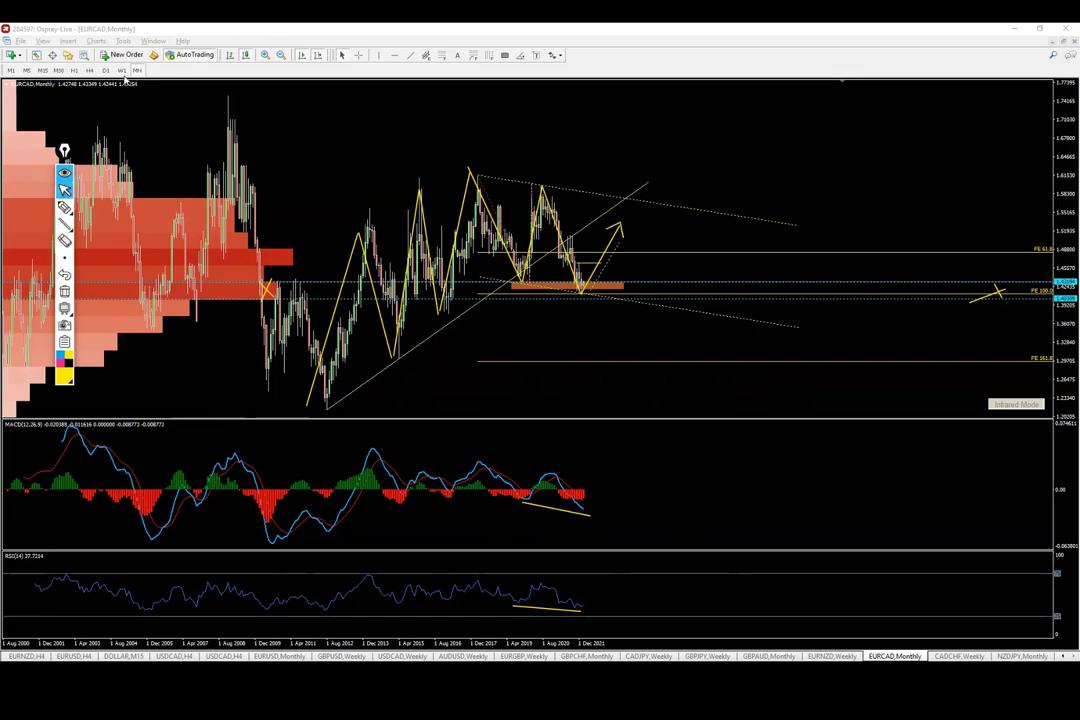
pyautogui.click(64, 189)
pyautogui.click(65, 291)
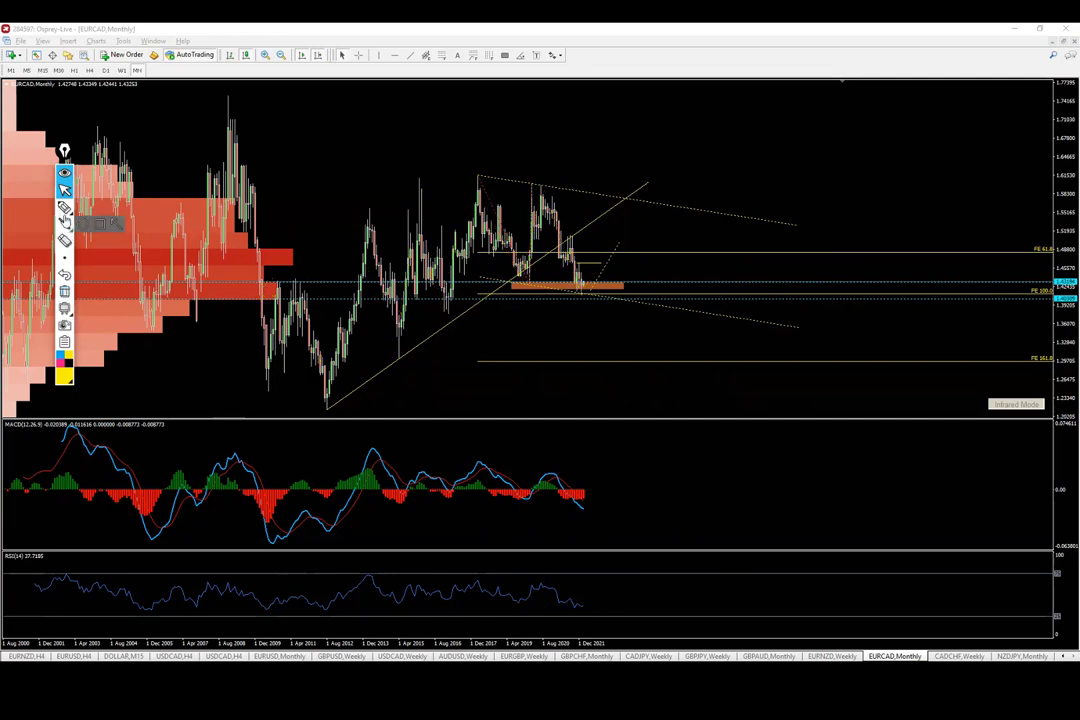
# Trace EURCAD's long rising trendline freehand and clear it, and mark the earlier low at the start of the orange band and clear it
pyautogui.click(64, 207)
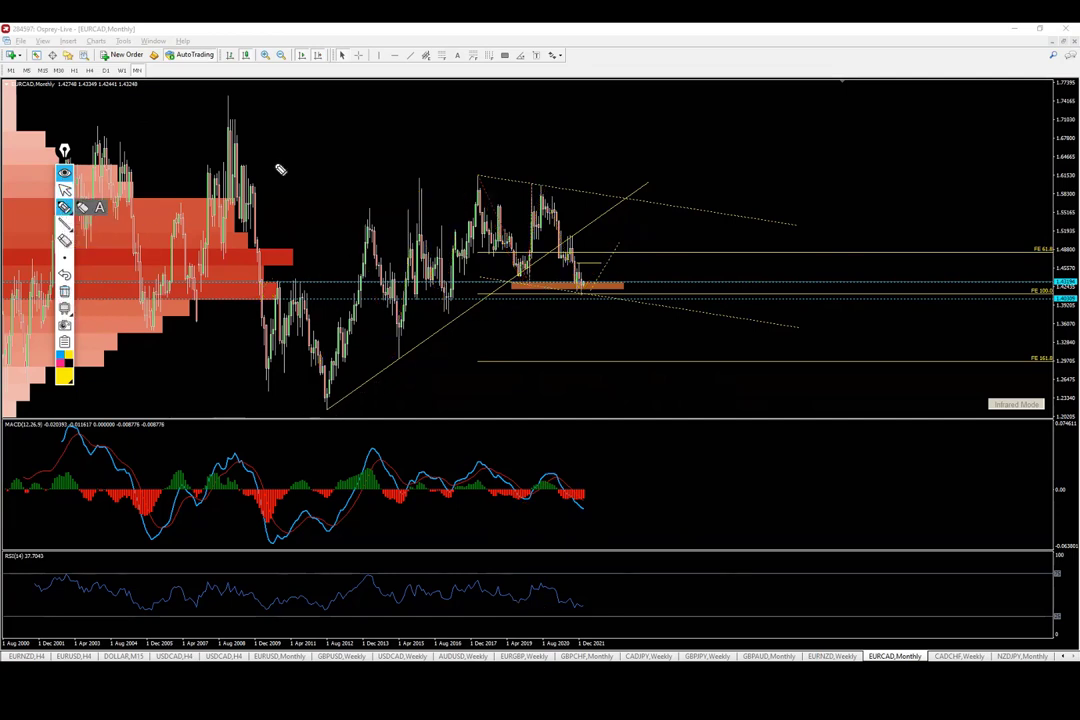
pyautogui.moveTo(326, 412); pyautogui.dragTo(660, 177)
pyautogui.click(64, 291)
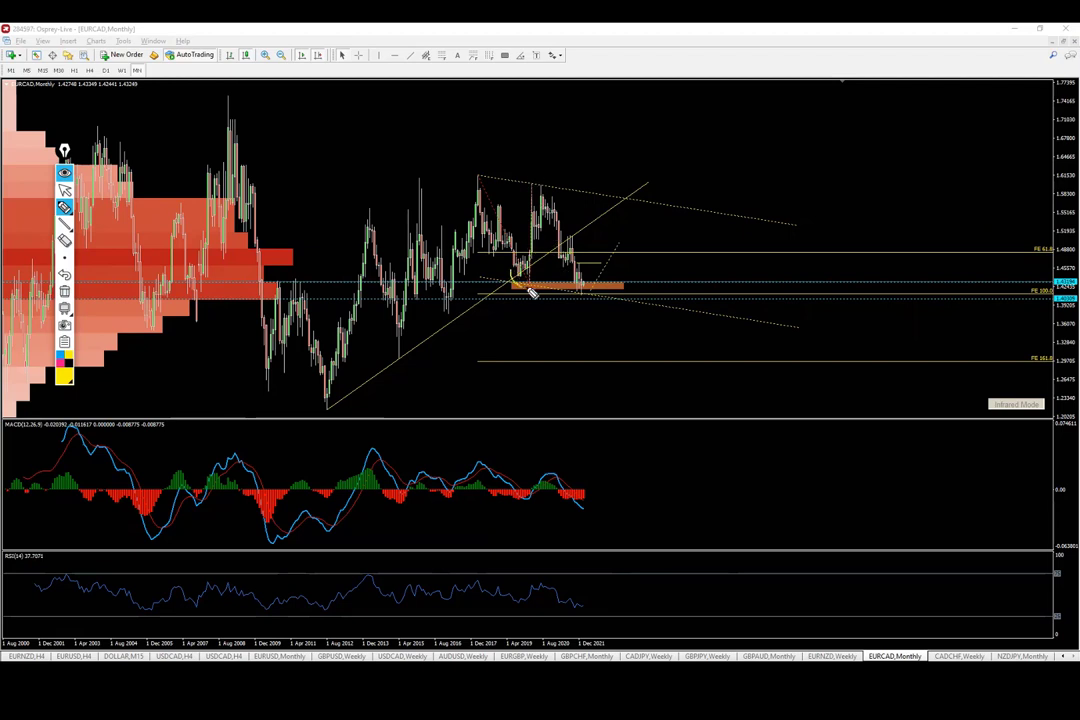
pyautogui.moveTo(506, 270)
pyautogui.mouseDown()
pyautogui.moveTo(524, 287)
pyautogui.moveTo(539, 270)
pyautogui.mouseUp()
pyautogui.click(64, 291)
# Mark EURCAD's two descending-channel highs and the decline into the orange band with freehand strokes, and clear them
pyautogui.moveTo(460, 176); pyautogui.dragTo(490, 175)
pyautogui.moveTo(531, 184)
pyautogui.mouseDown()
pyautogui.moveTo(584, 288)
pyautogui.moveTo(557, 289)
pyautogui.moveTo(627, 291)
pyautogui.mouseUp()
pyautogui.click(63, 243)
# Zoom in on the EURCAD monthly chart and inspect the price level of the orange support band with the crosshair
pyautogui.click(265, 56)
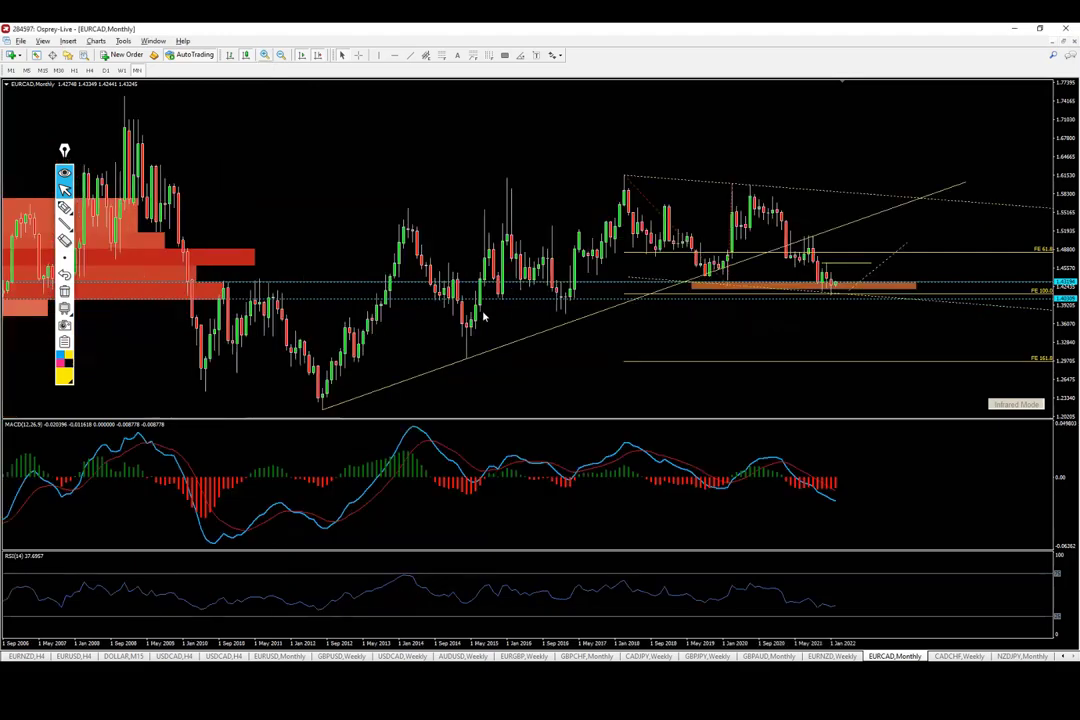
pyautogui.middleClick(595, 291)
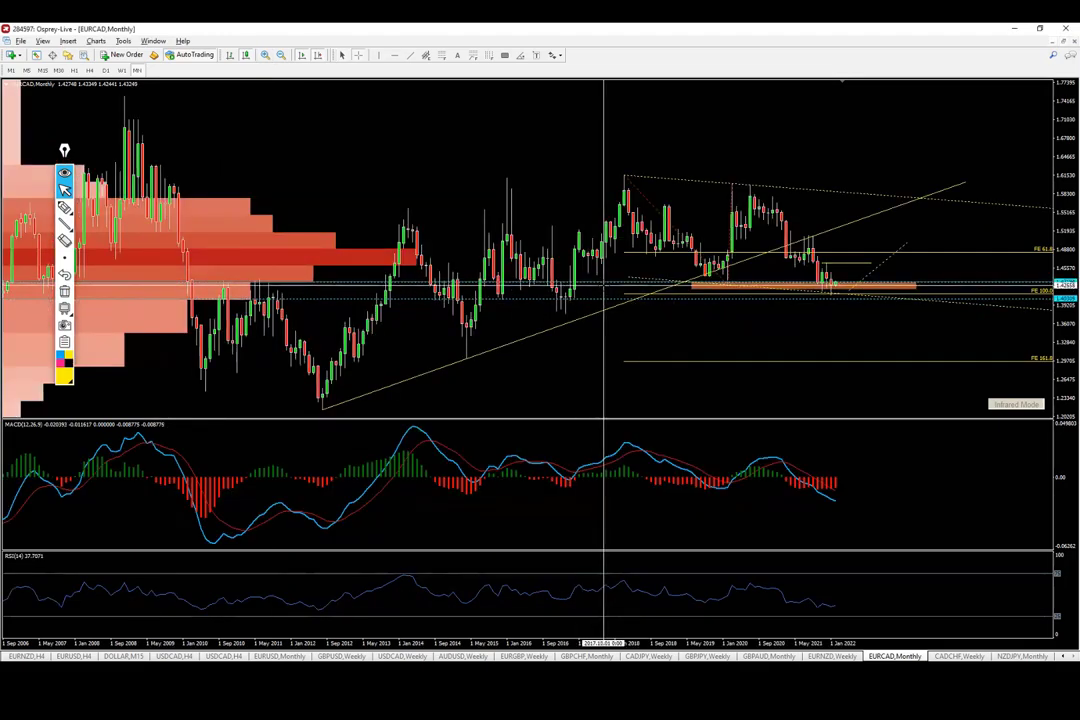
pyautogui.middleClick(862, 295)
pyautogui.middleClick(669, 285)
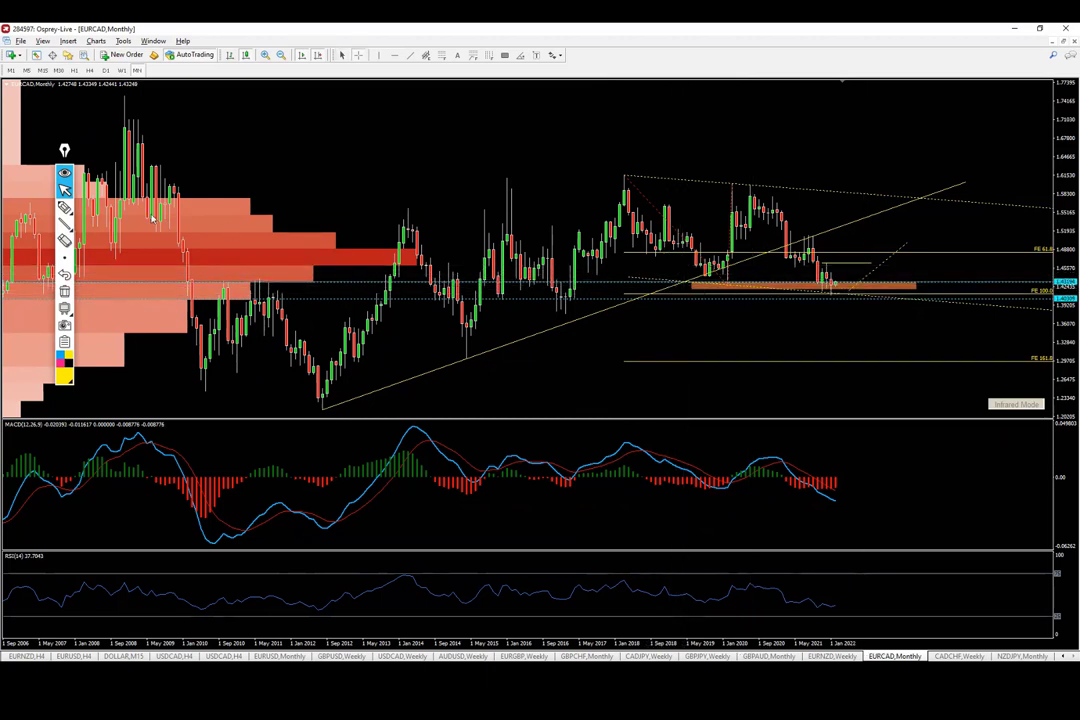
# Draw a freehand horizontal line just above EURCAD's recent monthly candles, mark the adjacent candles, and clear the strokes
pyautogui.click(64, 207)
pyautogui.moveTo(782, 266); pyautogui.dragTo(877, 268)
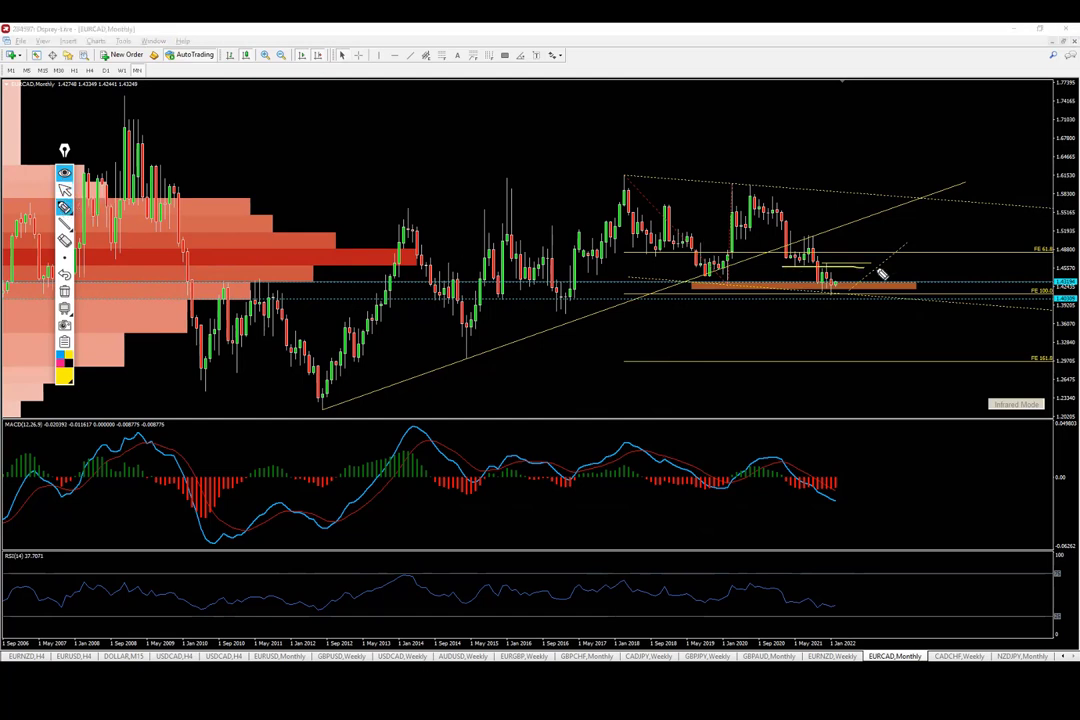
pyautogui.moveTo(808, 256)
pyautogui.mouseDown()
pyautogui.moveTo(826, 257)
pyautogui.moveTo(817, 284)
pyautogui.moveTo(811, 257)
pyautogui.mouseUp()
pyautogui.click(64, 292)
pyautogui.click(64, 191)
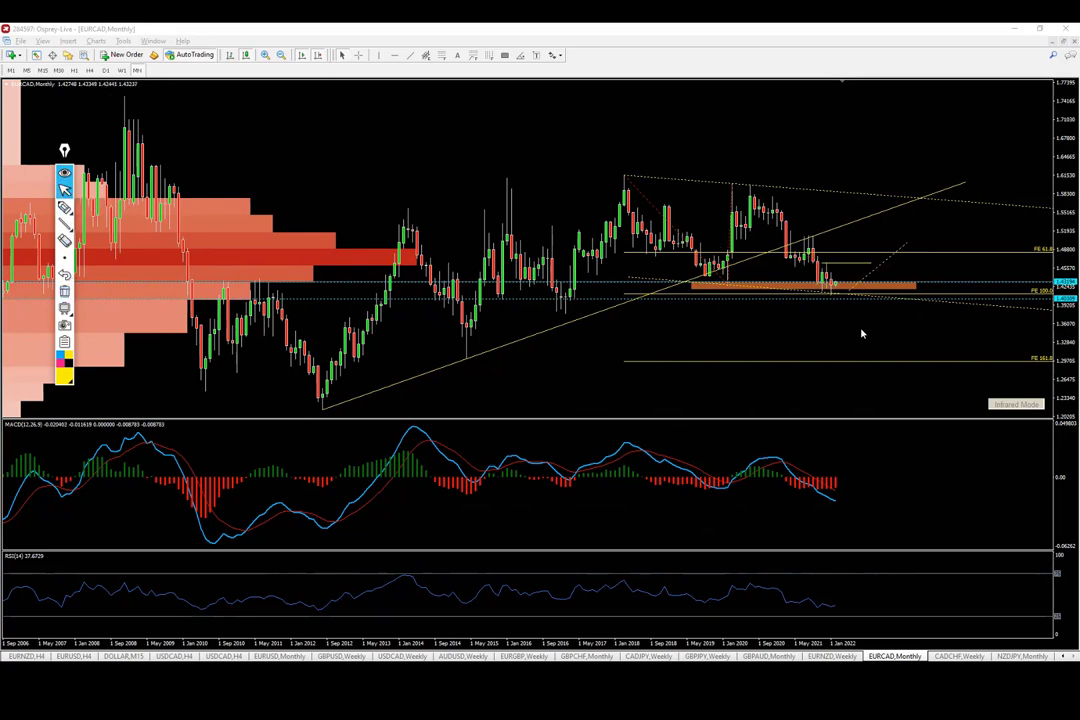
# Switch EURCAD to the weekly timeframe and underline the recent rising MACD lows with straight lines
pyautogui.click(121, 70)
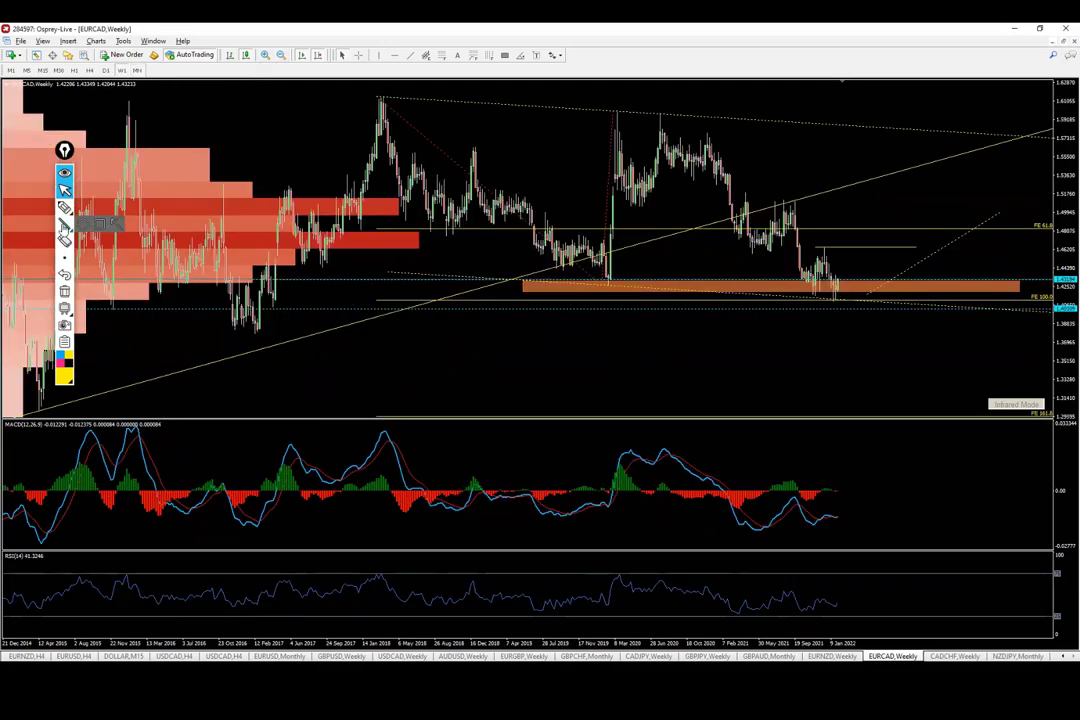
pyautogui.click(65, 224)
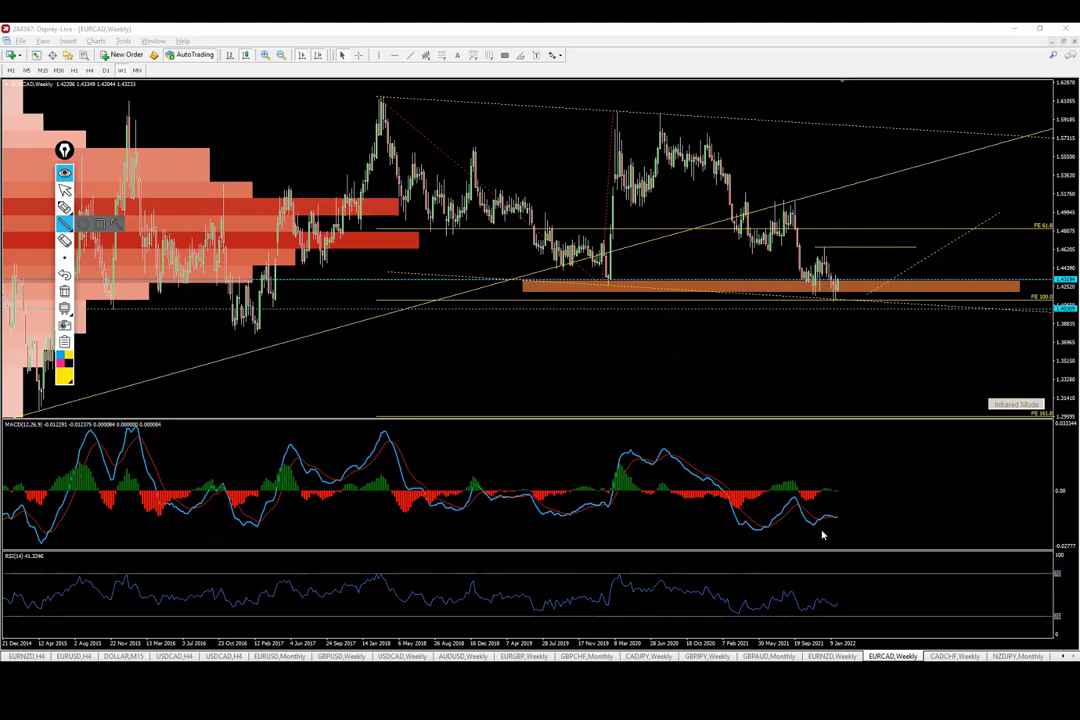
pyautogui.moveTo(760, 540); pyautogui.dragTo(841, 528)
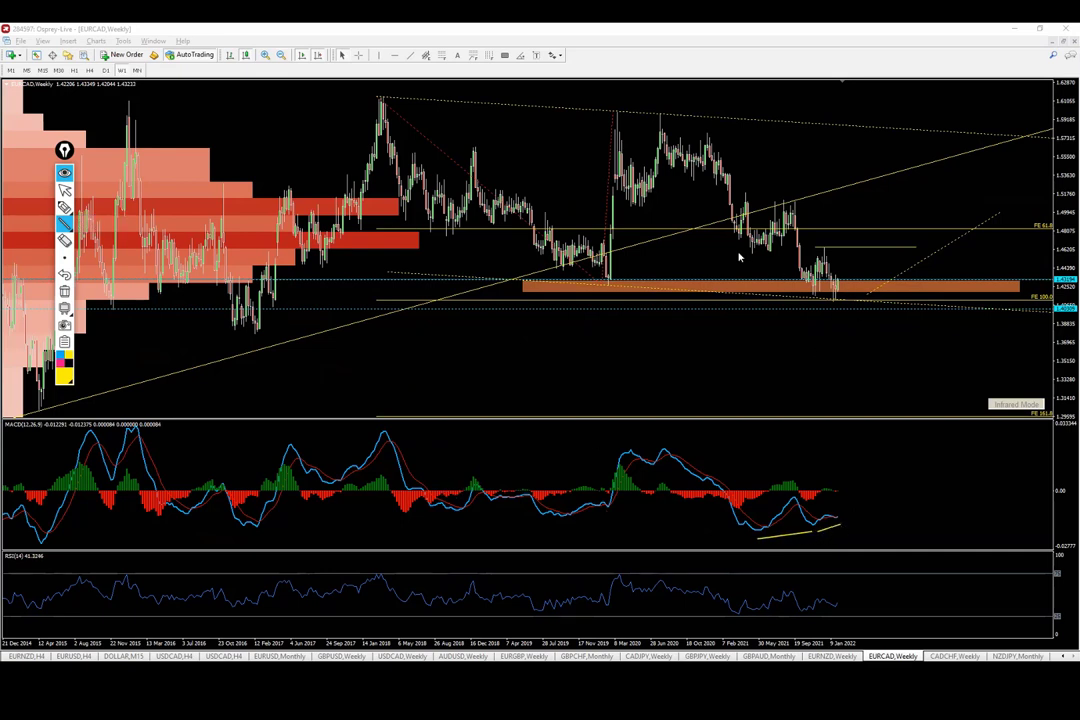
# Connect EURCAD's falling weekly price lows, draw horizontal lines at the earlier lows, and clear all strokes
pyautogui.moveTo(757, 261); pyautogui.dragTo(833, 308)
pyautogui.moveTo(750, 252); pyautogui.dragTo(885, 252)
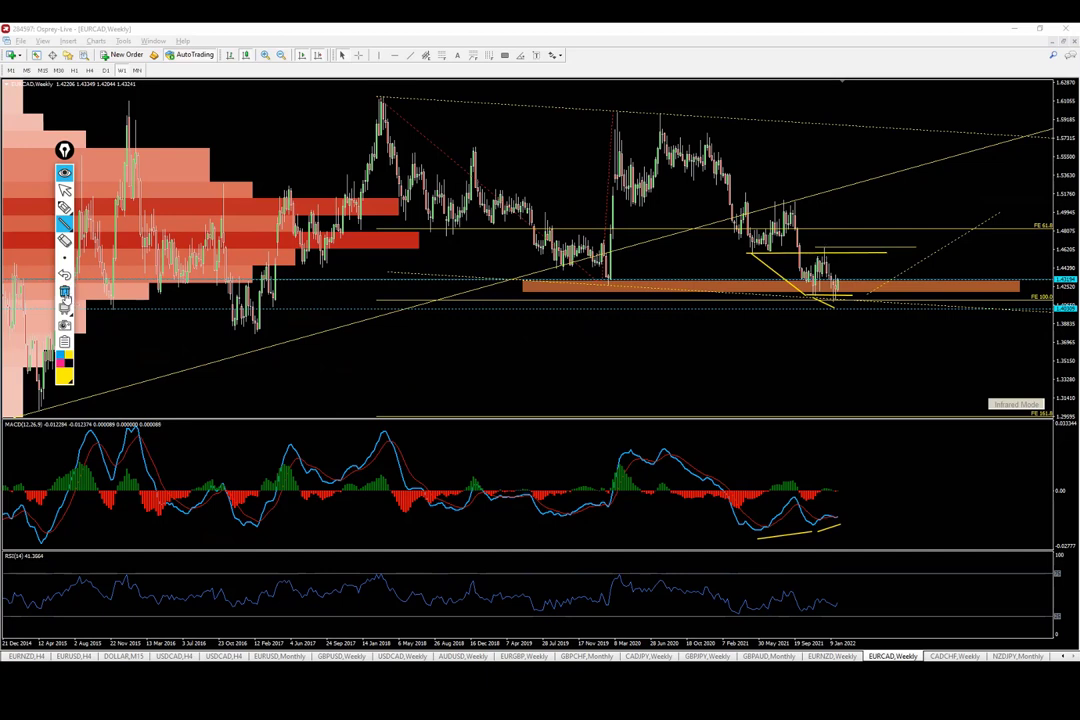
pyautogui.click(66, 291)
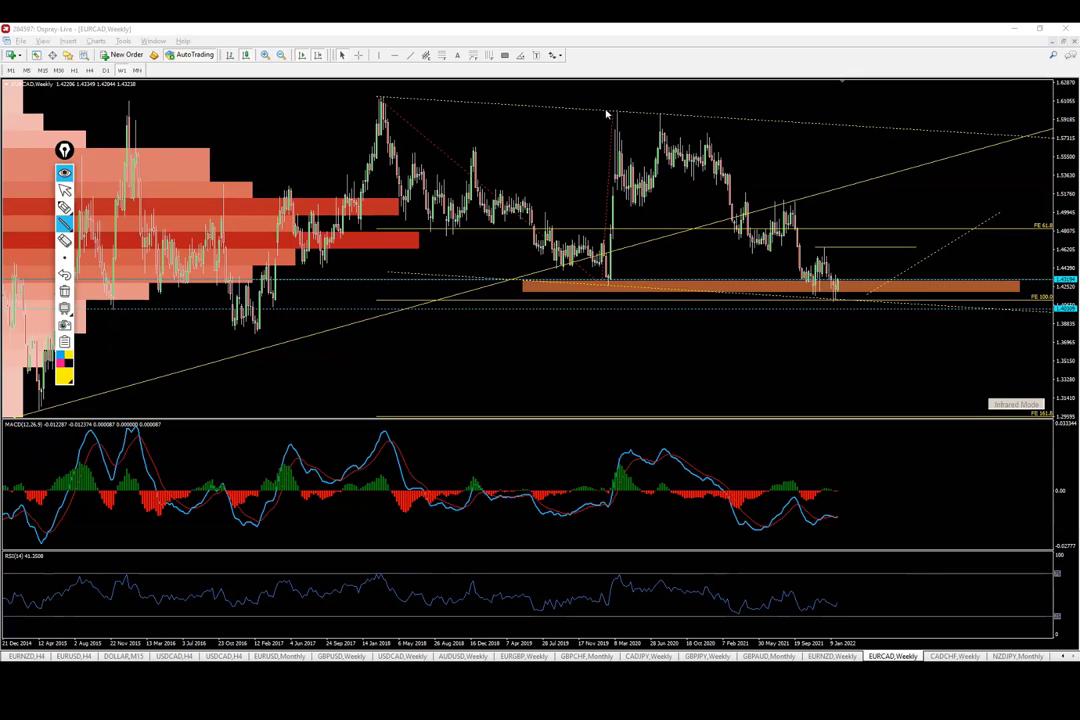
# Sketch EURCAD's falling zigzag with a projected rebound above the orange band and a drop toward FE 161.8, and clear it
pyautogui.moveTo(606, 113)
pyautogui.mouseDown()
pyautogui.moveTo(680, 120)
pyautogui.moveTo(752, 248)
pyautogui.moveTo(822, 309)
pyautogui.moveTo(912, 209)
pyautogui.moveTo(921, 409)
pyautogui.mouseUp()
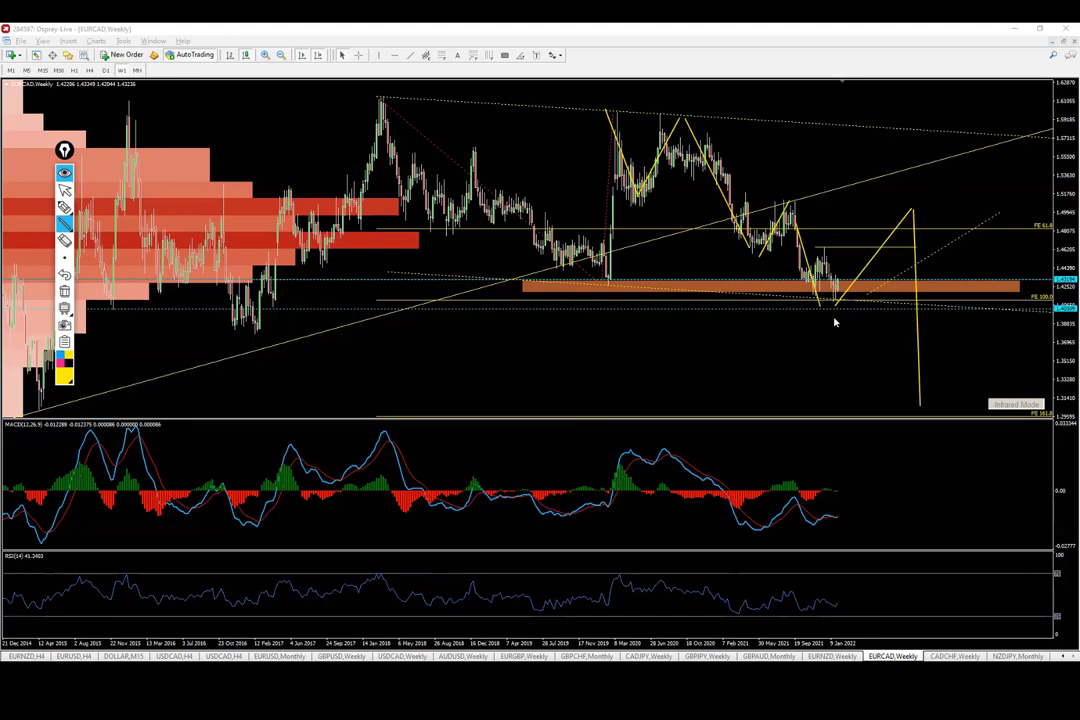
pyautogui.click(65, 291)
pyautogui.click(65, 190)
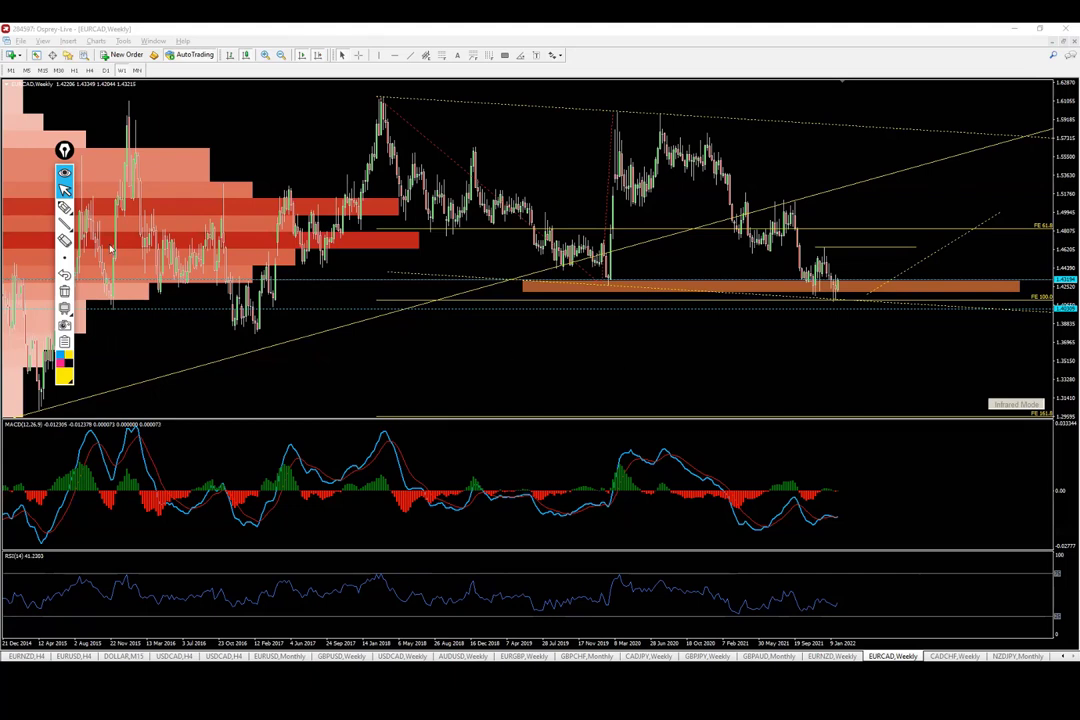
# Draw a curved rising arrow from EURCAD's low to FE 61.8, clear it, and trace the short resistance line freehand and clear it
pyautogui.click(64, 207)
pyautogui.moveTo(842, 298); pyautogui.dragTo(862, 230)
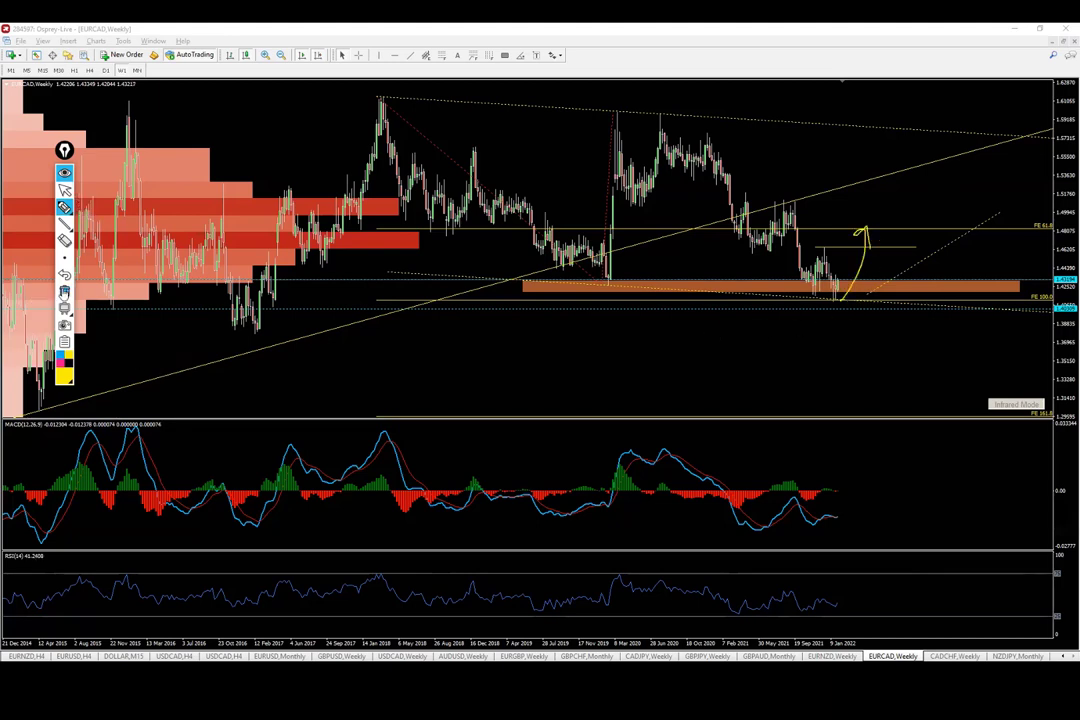
pyautogui.click(65, 291)
pyautogui.moveTo(803, 247); pyautogui.dragTo(936, 252)
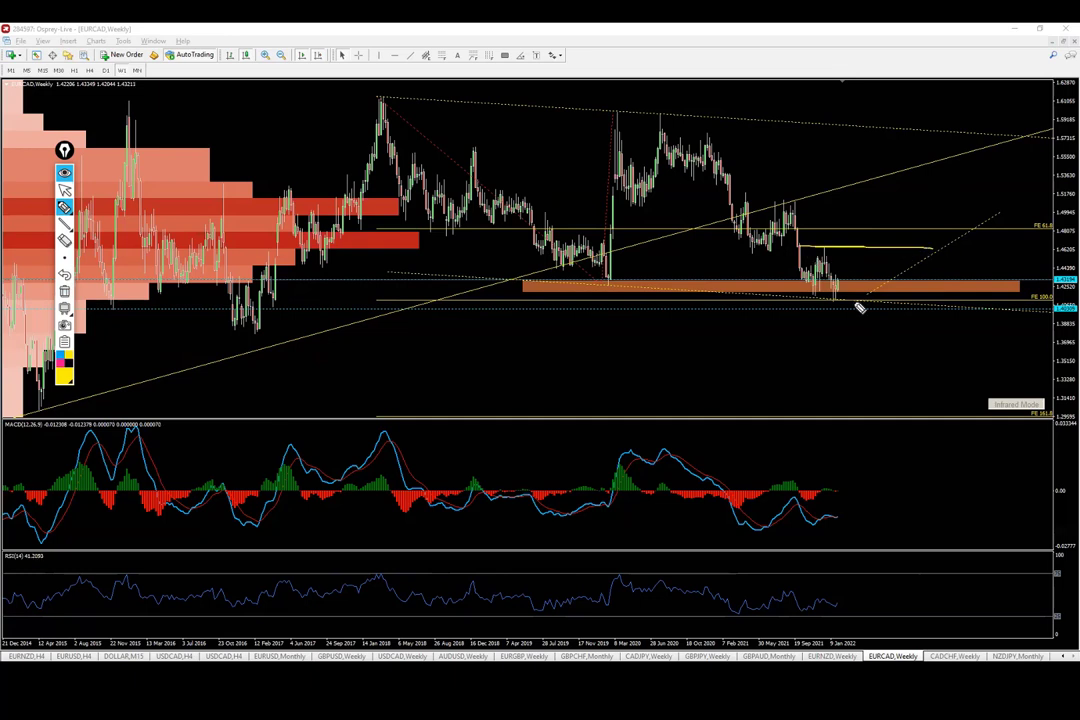
pyautogui.click(60, 242)
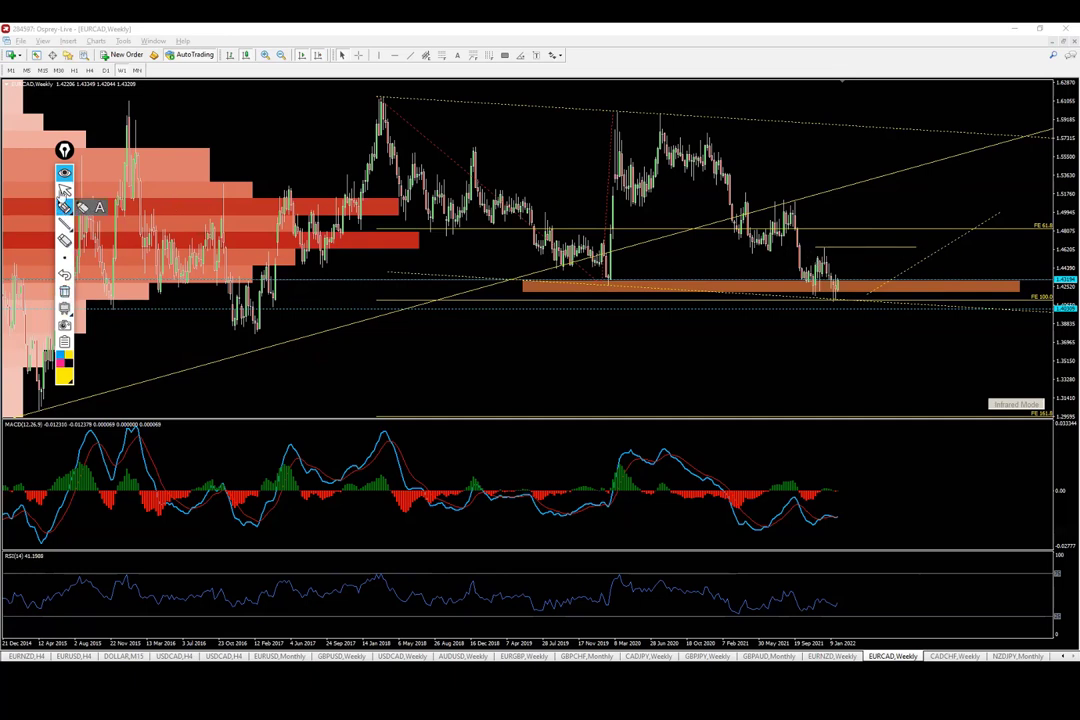
pyautogui.click(64, 189)
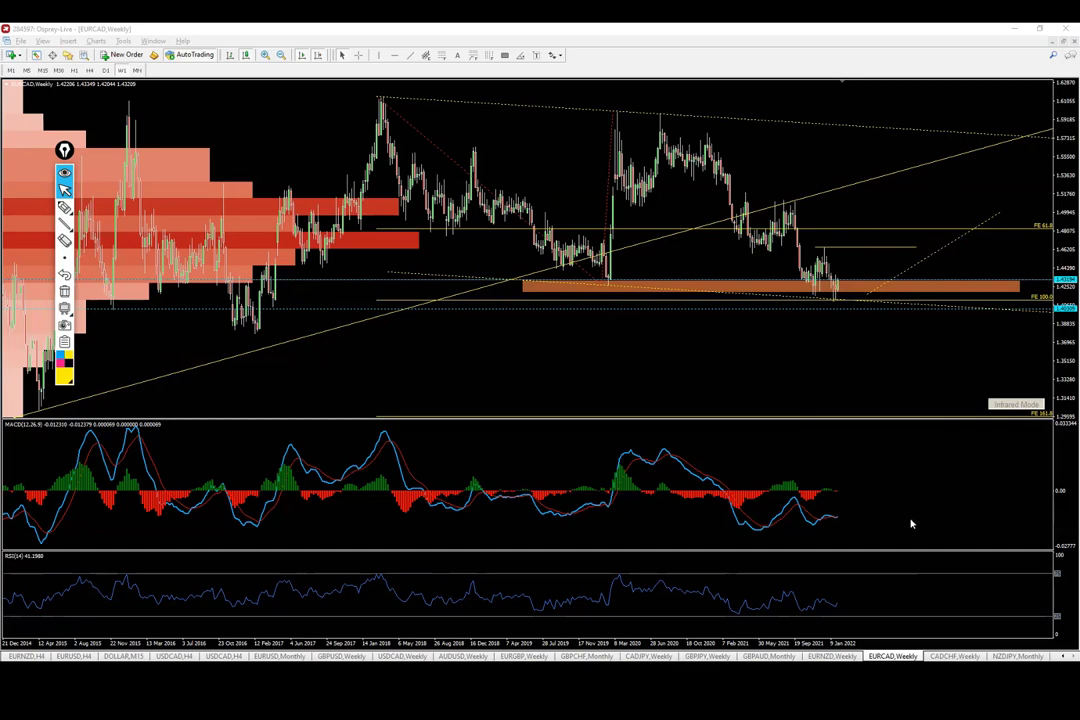
# Open the CADCHF weekly chart, bound its 2018–2019 consolidation with two extended freehand horizontal lines, and circle the price action between them
pyautogui.hotkey('ctrl', 'Tab')
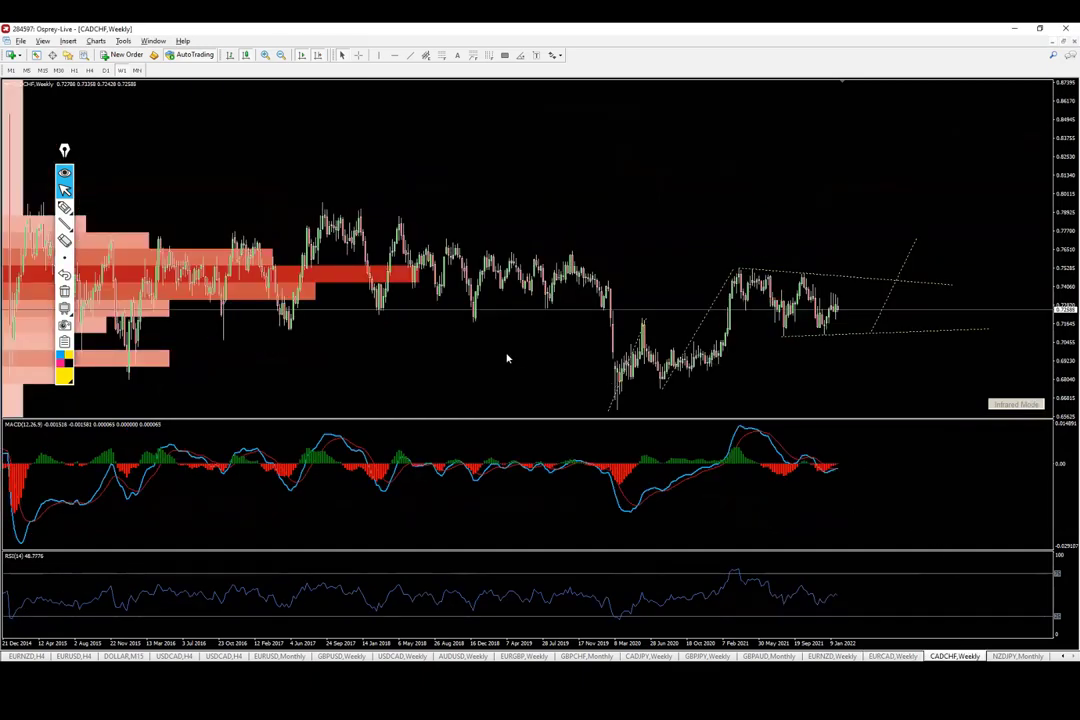
pyautogui.click(64, 207)
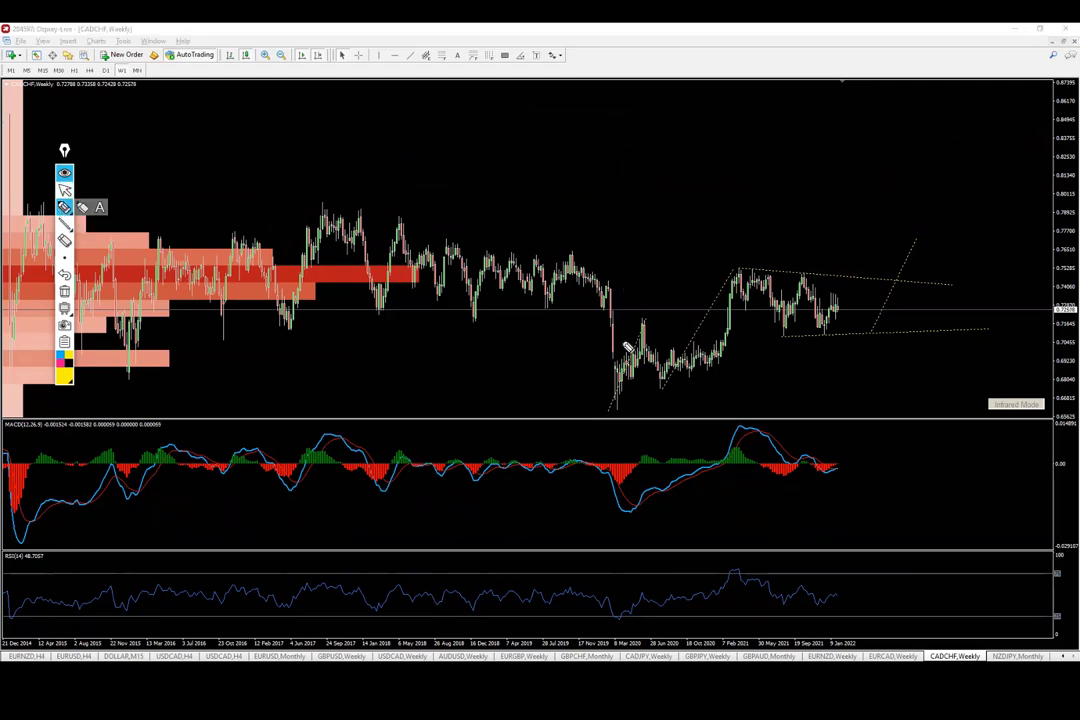
pyautogui.moveTo(418, 260); pyautogui.dragTo(970, 269)
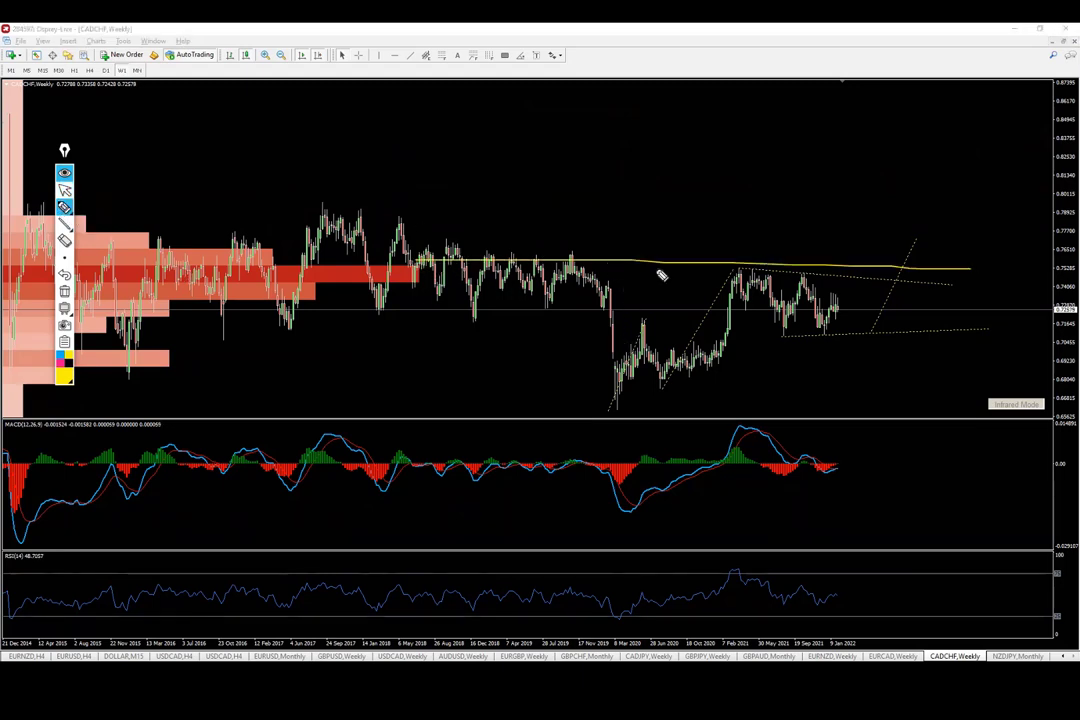
pyautogui.moveTo(420, 297); pyautogui.dragTo(826, 299)
pyautogui.moveTo(515, 283); pyautogui.dragTo(502, 273)
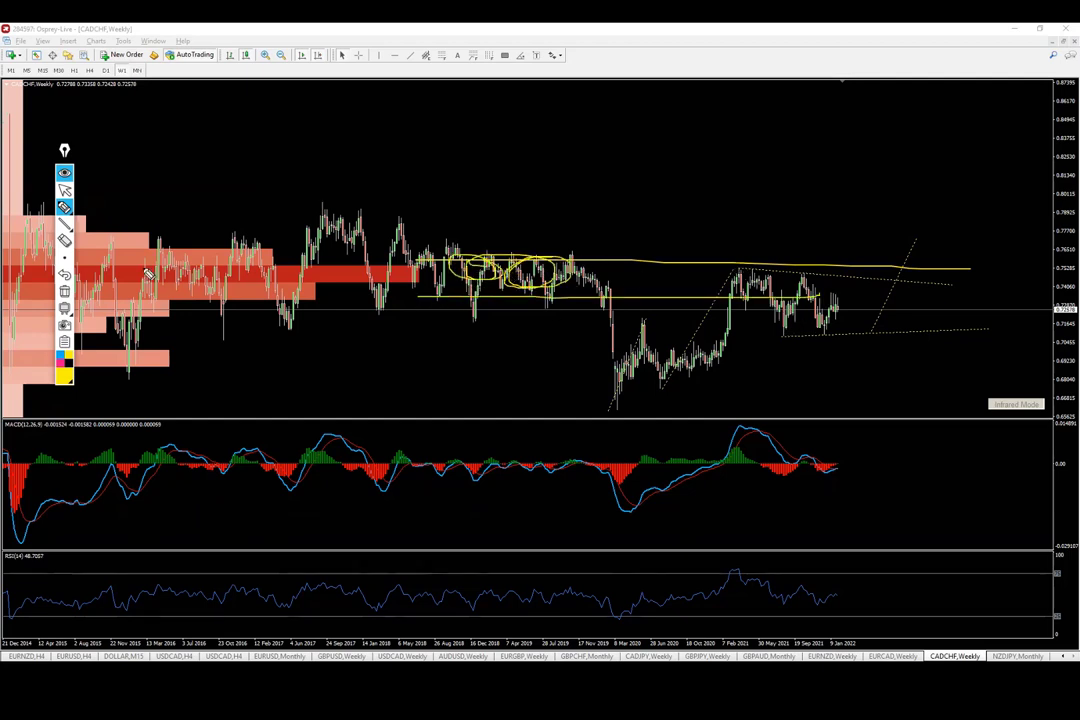
# Clear the CADCHF strokes, draw a rising arrow through the upper dotted boundary and horizontal resistance lines at the highs, and clear them
pyautogui.click(65, 291)
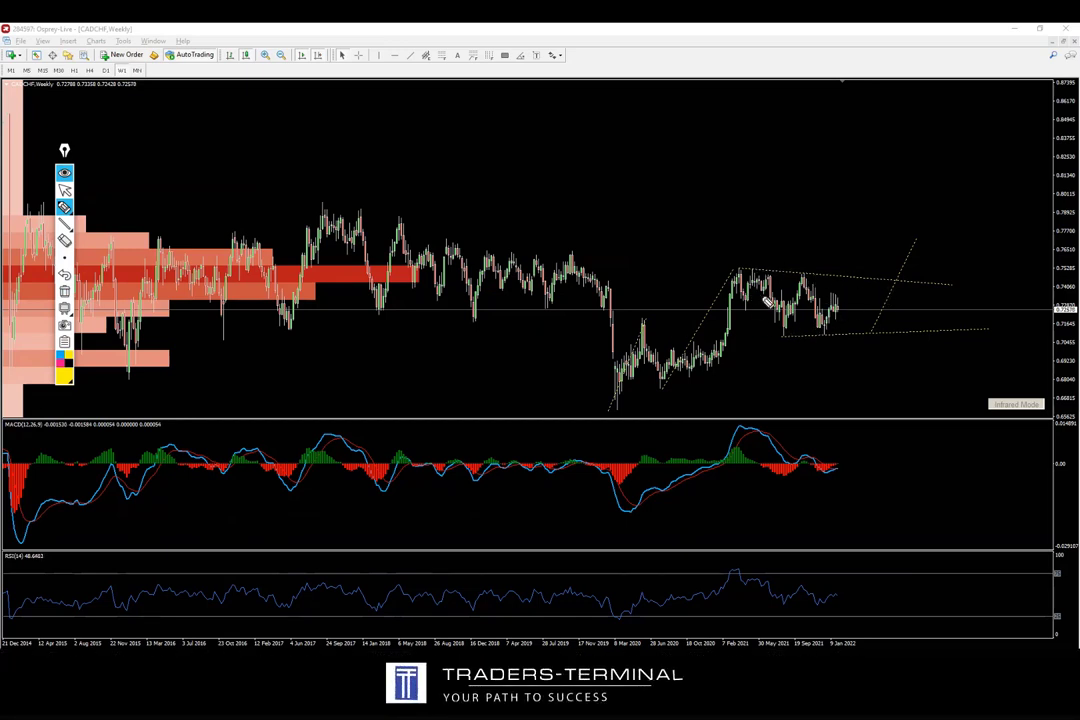
pyautogui.moveTo(875, 327); pyautogui.dragTo(905, 224)
pyautogui.moveTo(691, 271); pyautogui.dragTo(1029, 270)
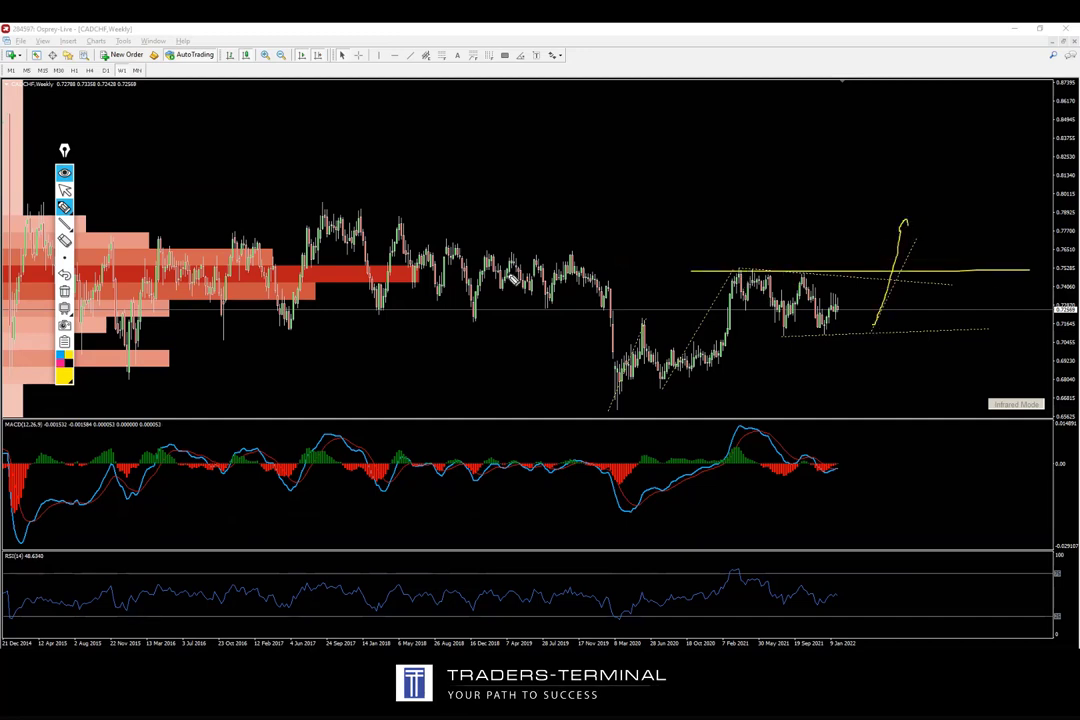
pyautogui.moveTo(389, 267); pyautogui.dragTo(693, 267)
pyautogui.moveTo(806, 268); pyautogui.dragTo(976, 265)
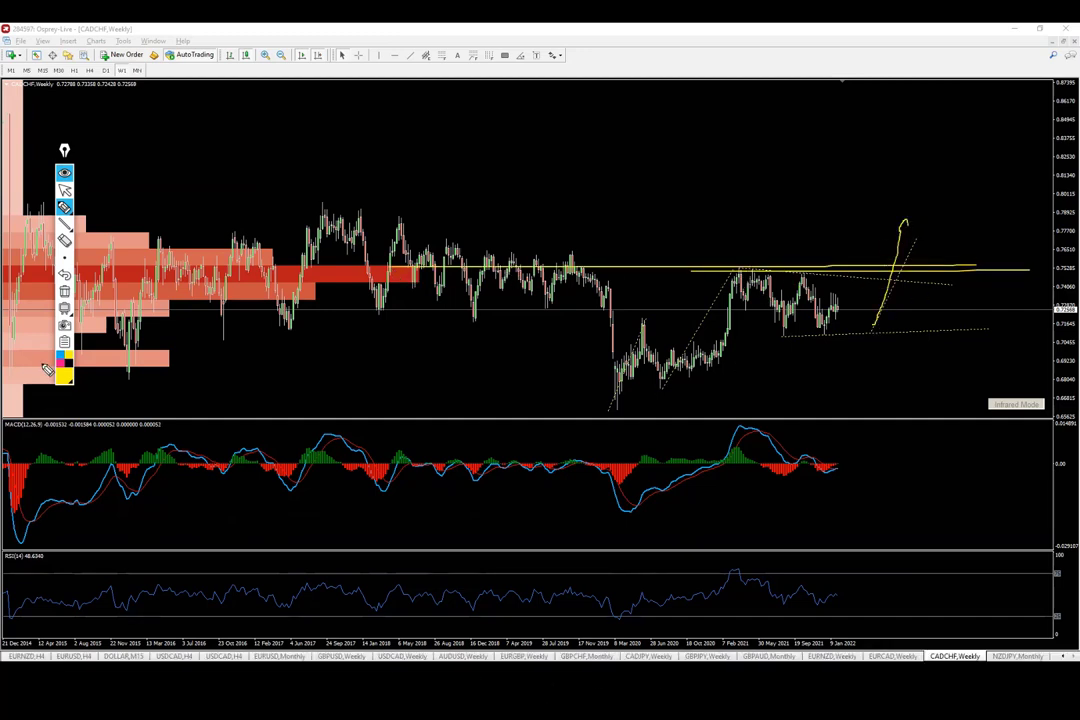
pyautogui.click(65, 291)
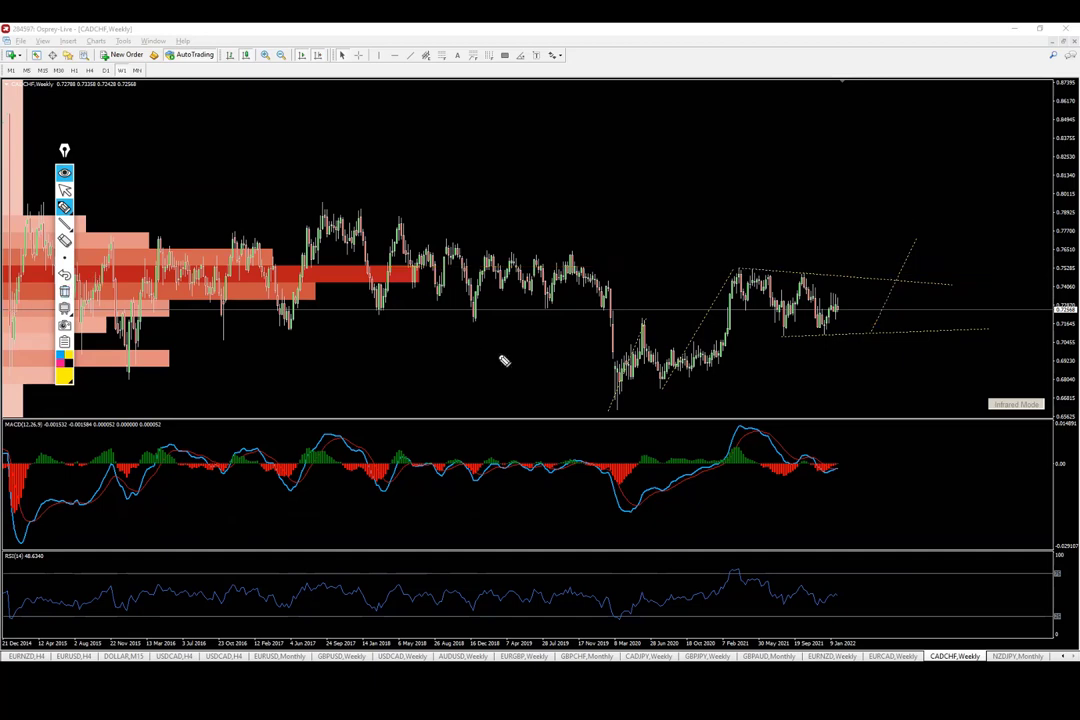
# Mark the swing highs and lows along CADCHF's dotted upper and lower boundaries, and clear the marks
pyautogui.moveTo(833, 340)
pyautogui.mouseDown()
pyautogui.moveTo(822, 335)
pyautogui.moveTo(830, 340)
pyautogui.mouseUp()
pyautogui.moveTo(738, 262); pyautogui.dragTo(738, 270)
pyautogui.moveTo(752, 264); pyautogui.dragTo(803, 268)
pyautogui.moveTo(779, 333); pyautogui.dragTo(787, 340)
pyautogui.moveTo(787, 334)
pyautogui.mouseDown()
pyautogui.moveTo(779, 340)
pyautogui.moveTo(827, 337)
pyautogui.moveTo(808, 342)
pyautogui.mouseUp()
pyautogui.click(65, 291)
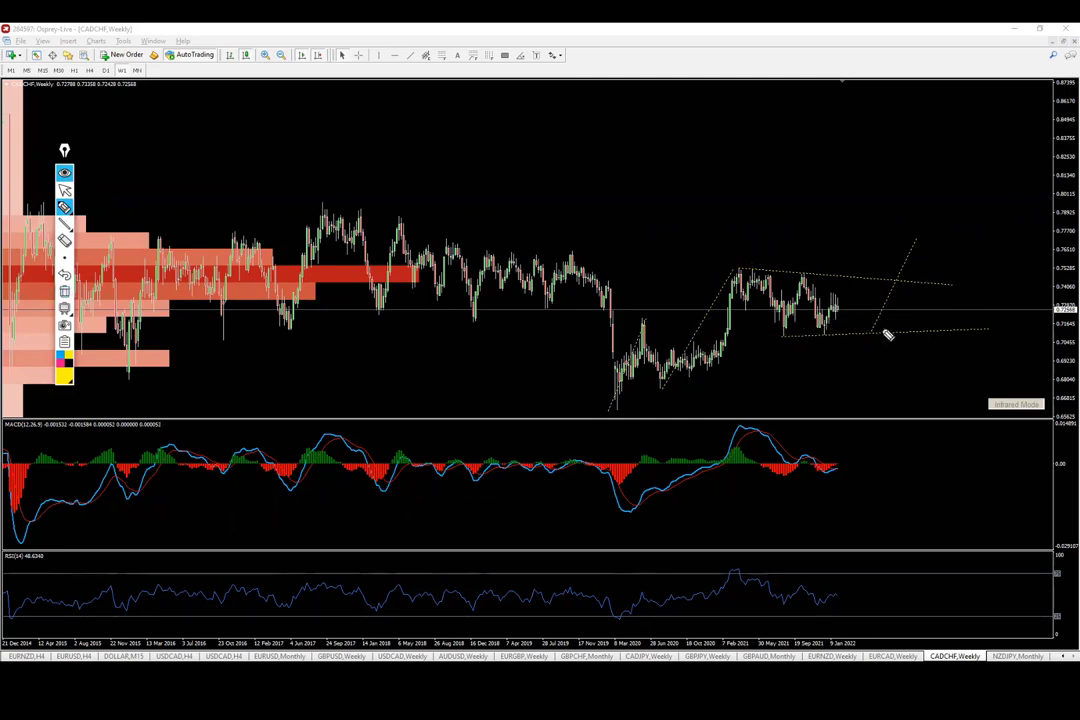
# Sketch a dip from CADCHF's current price toward a boxed support zone, underline the lows with a horizontal line, and clear all strokes
pyautogui.moveTo(834, 299); pyautogui.dragTo(849, 322)
pyautogui.moveTo(775, 320)
pyautogui.mouseDown()
pyautogui.moveTo(872, 320)
pyautogui.moveTo(891, 333)
pyautogui.moveTo(762, 322)
pyautogui.mouseUp()
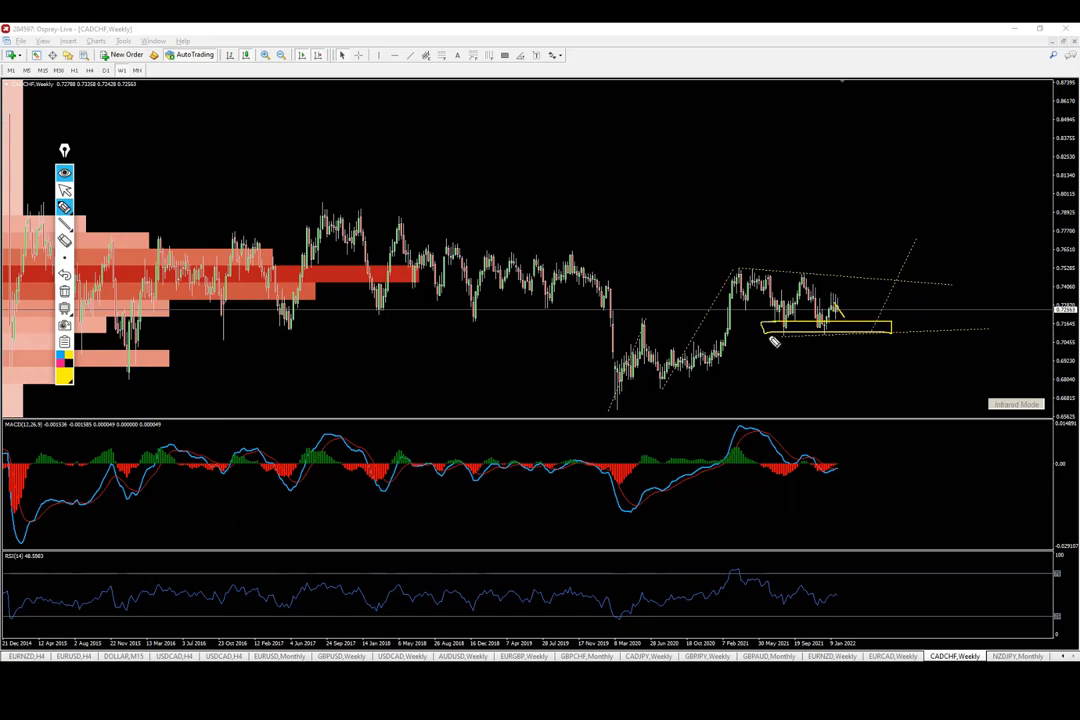
pyautogui.moveTo(766, 335); pyautogui.dragTo(980, 335)
pyautogui.moveTo(778, 390)
pyautogui.mouseDown()
pyautogui.moveTo(780, 342)
pyautogui.moveTo(792, 350)
pyautogui.mouseUp()
pyautogui.click(63, 241)
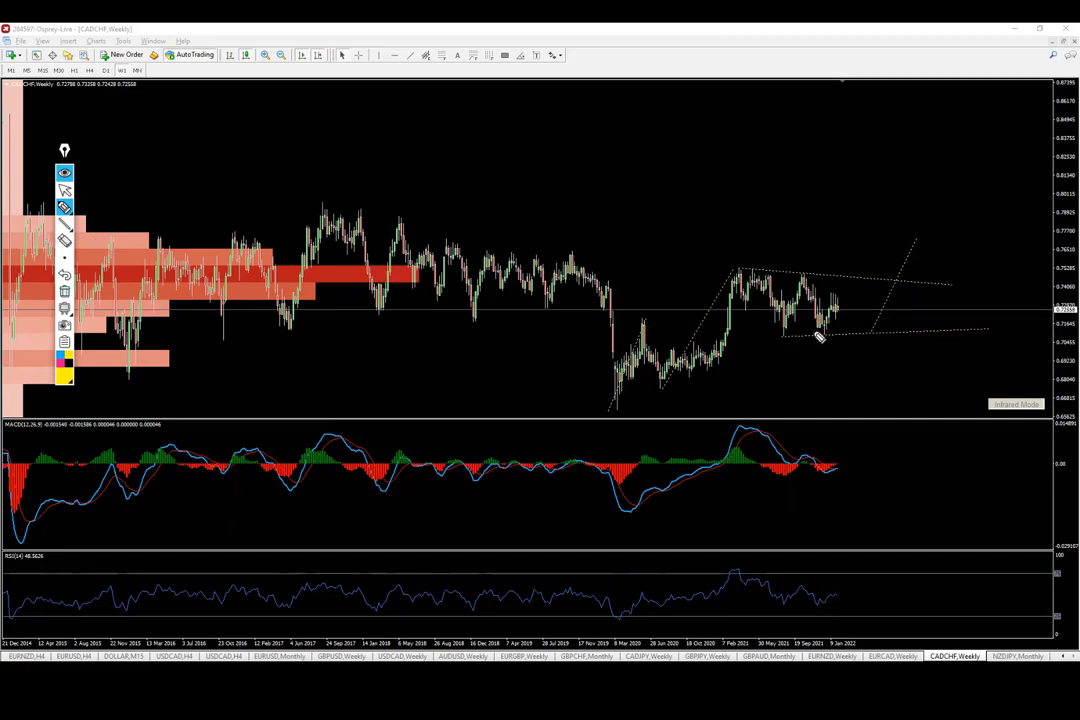
# Check CADCHF's pattern on the daily timeframe and return to the weekly chart
pyautogui.click(106, 70)
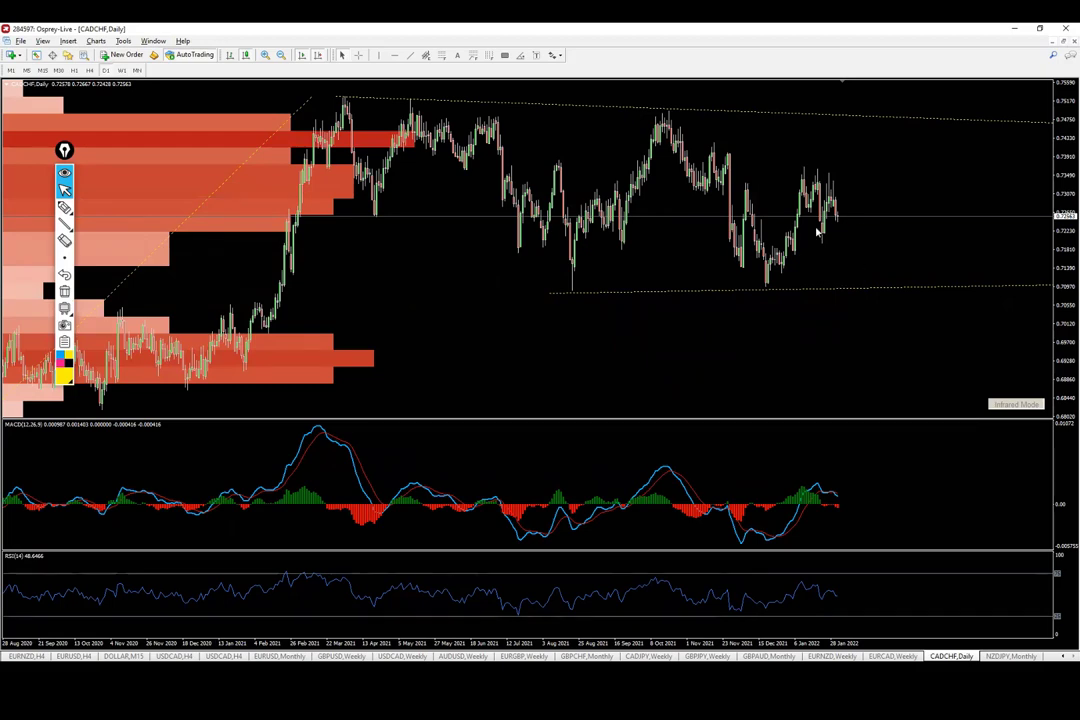
pyautogui.click(122, 70)
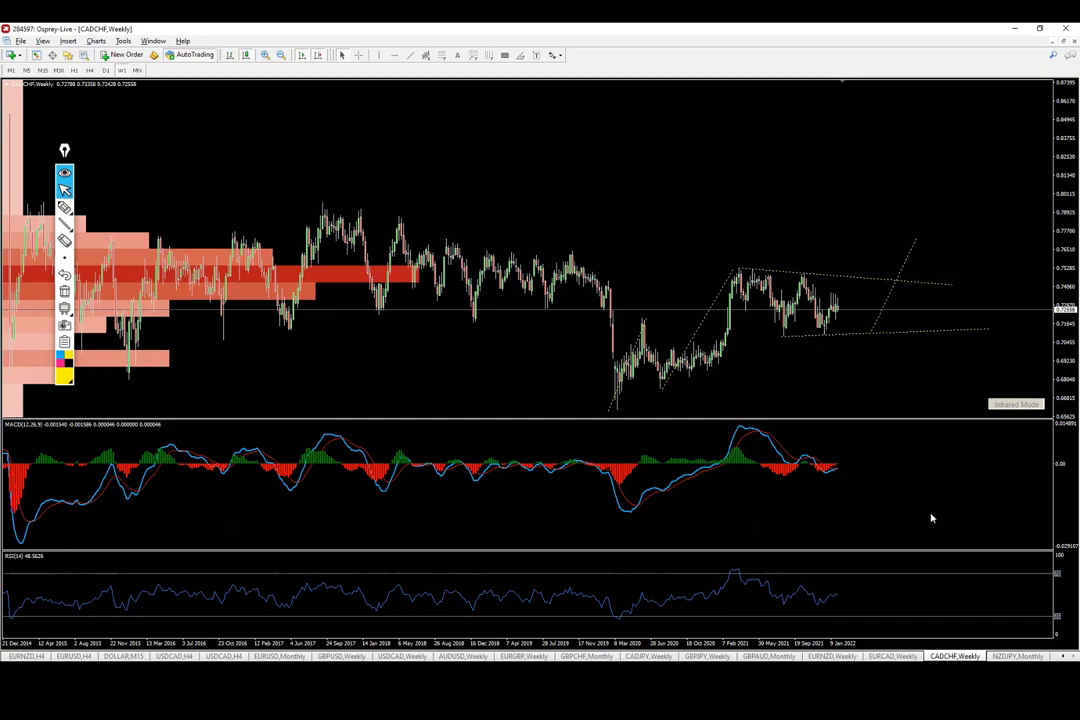
# Open NZDJPY's weekly chart, trace its rally from the 2020 low and the falling MACD peaks freehand, and clear the strokes
pyautogui.click(1018, 656)
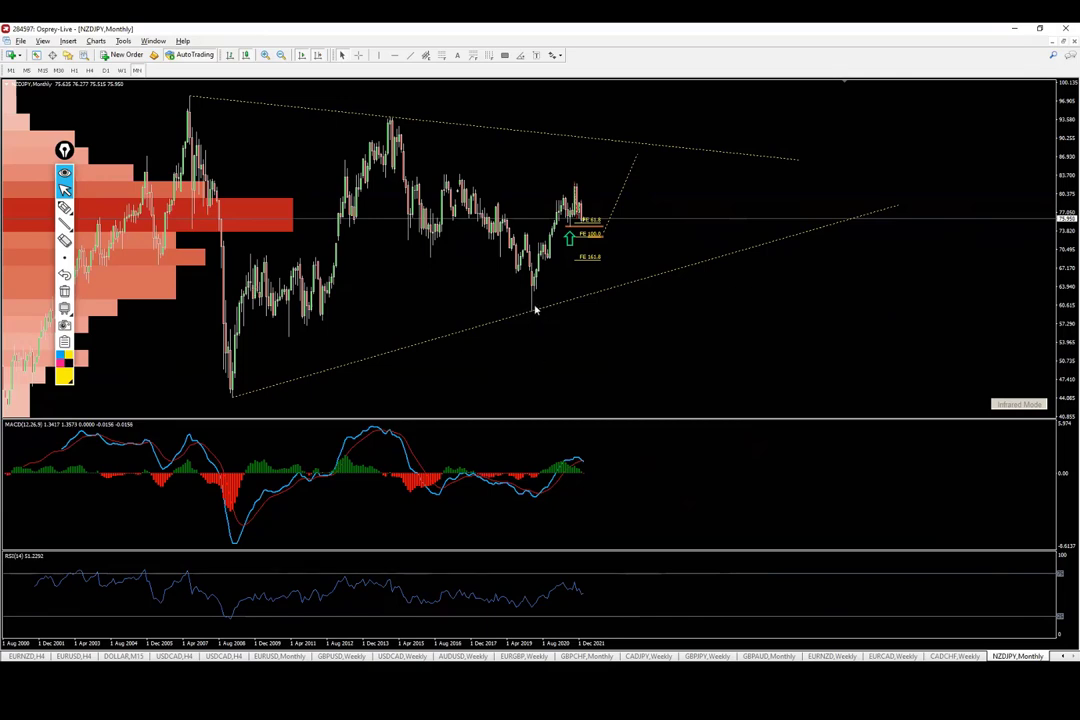
pyautogui.click(121, 70)
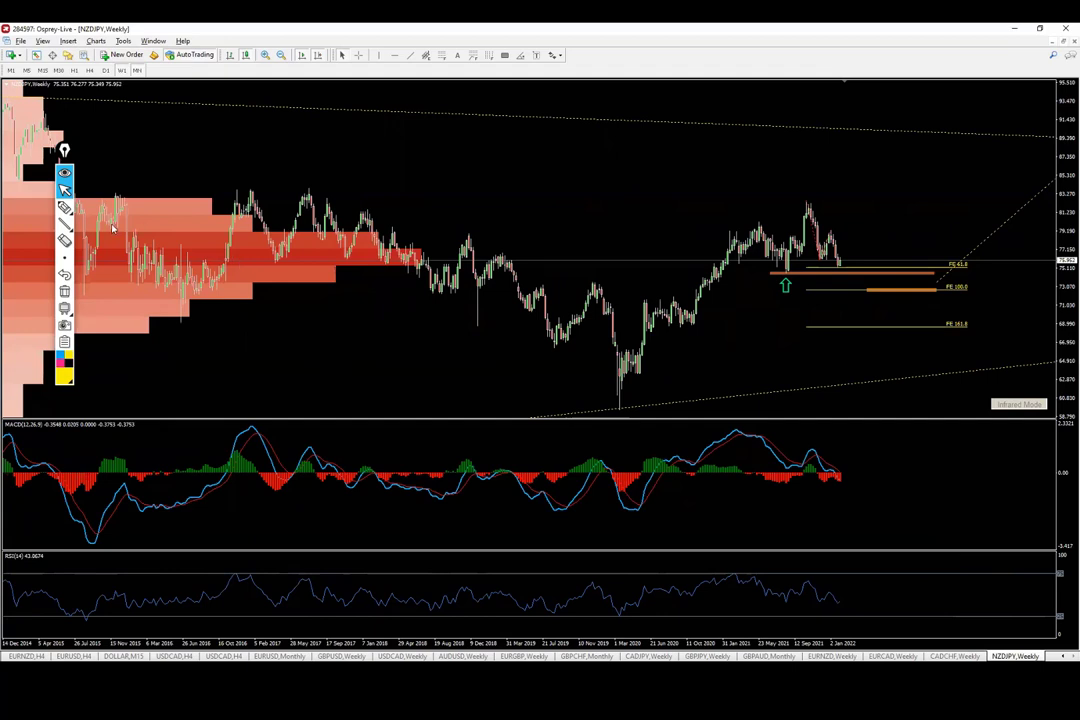
pyautogui.click(64, 207)
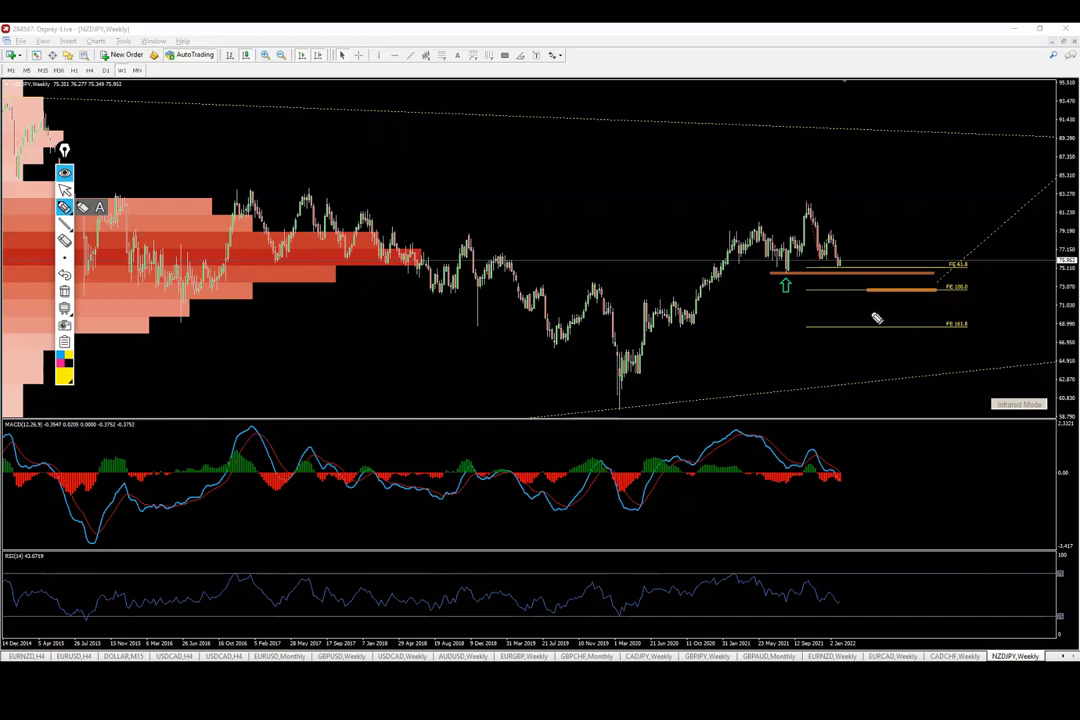
pyautogui.moveTo(625, 393); pyautogui.dragTo(605, 410)
pyautogui.moveTo(705, 328); pyautogui.dragTo(771, 211)
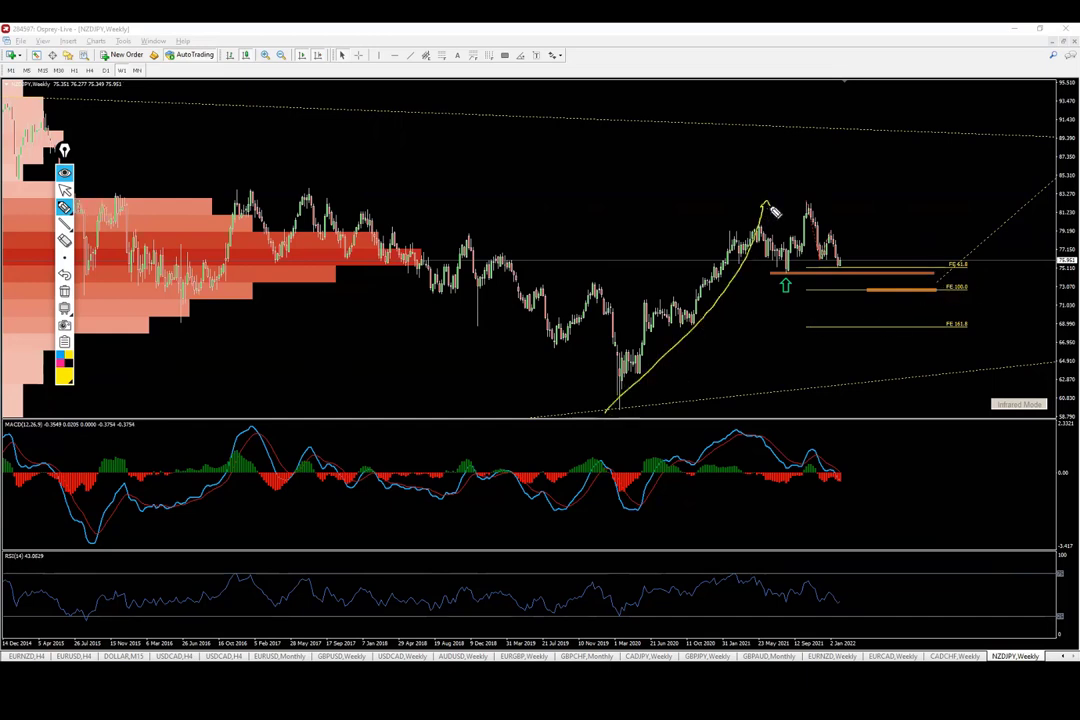
pyautogui.moveTo(762, 420); pyautogui.dragTo(830, 433)
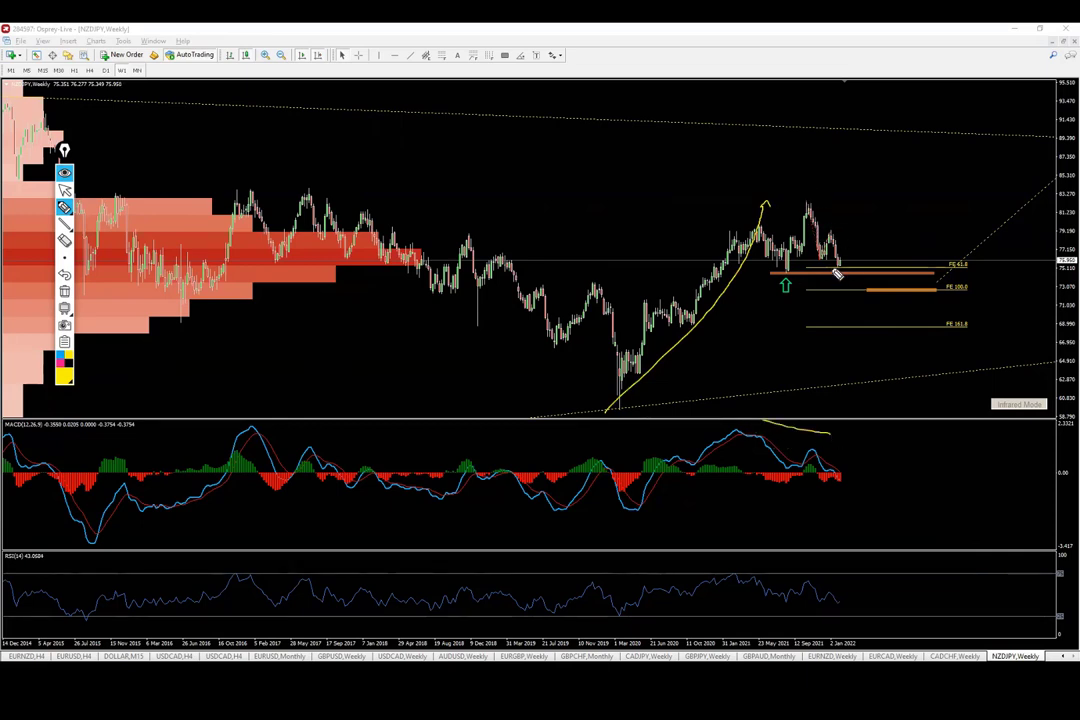
pyautogui.moveTo(424, 248)
pyautogui.mouseDown()
pyautogui.moveTo(418, 271)
pyautogui.moveTo(428, 250)
pyautogui.mouseUp()
pyautogui.click(64, 291)
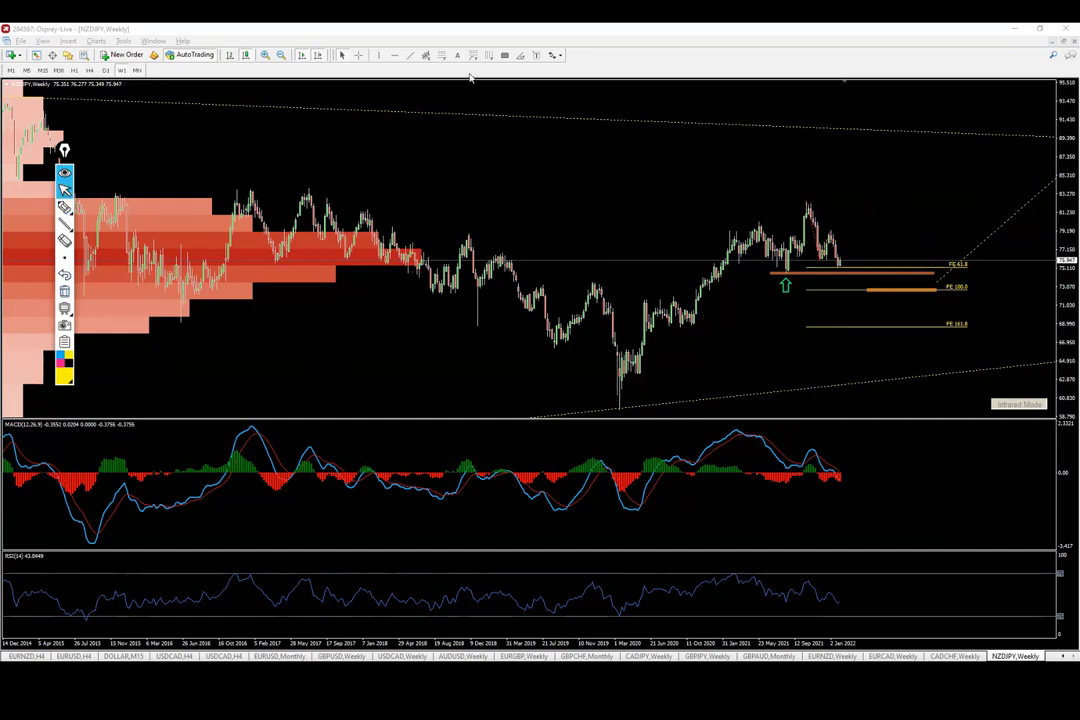
# Place two horizontal lines at the upper and lower edges of NZDJPY's darkest volume-profile bar, the lower one at 75.295
pyautogui.click(395, 56)
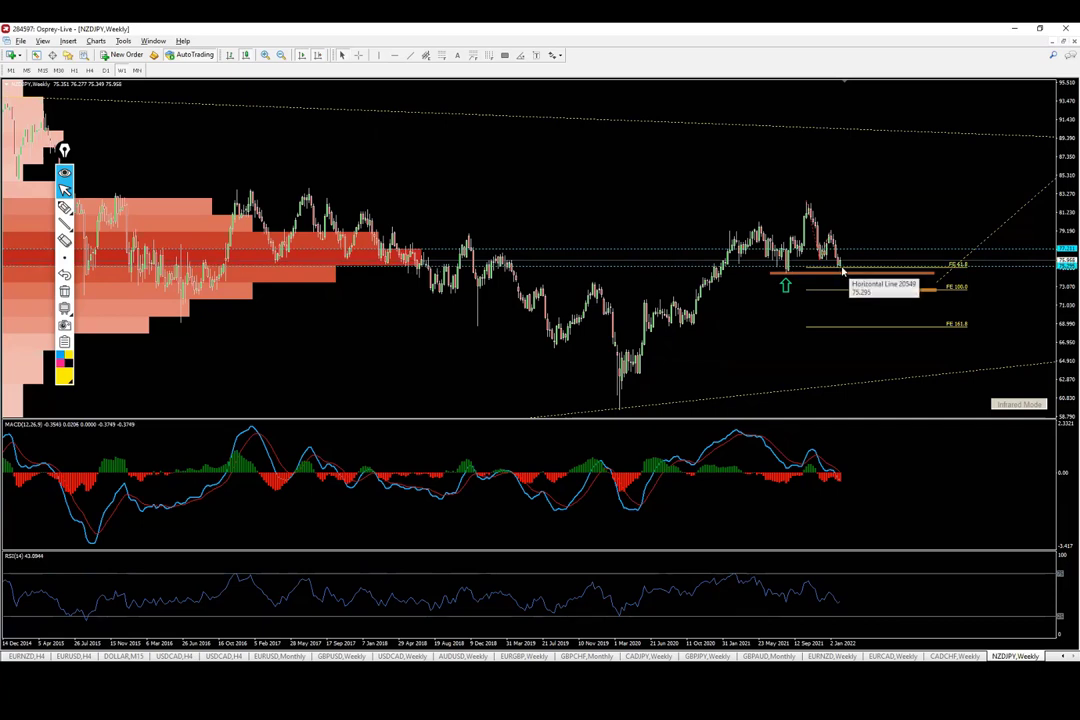
# Trace NZDJPY's falling zigzag, circle FE 61.8 and FE 100.0, sketch a rebound from the current price, and clear the strokes
pyautogui.click(64, 207)
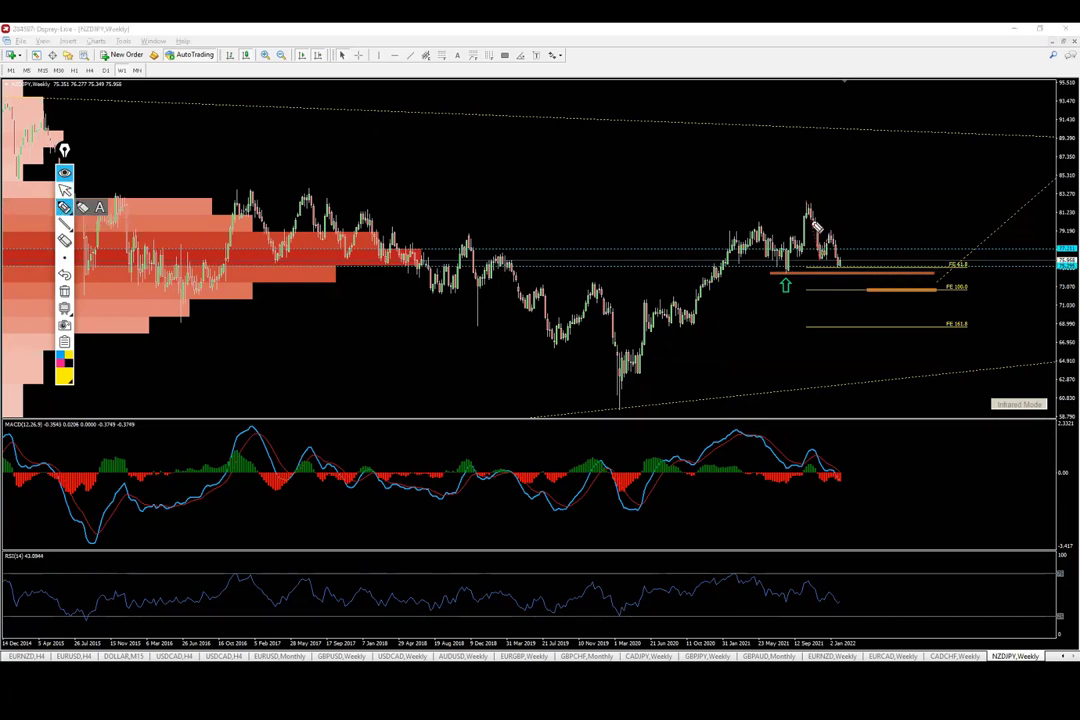
pyautogui.moveTo(798, 198); pyautogui.dragTo(841, 267)
pyautogui.moveTo(953, 259)
pyautogui.mouseDown()
pyautogui.moveTo(965, 273)
pyautogui.moveTo(952, 261)
pyautogui.moveTo(960, 292)
pyautogui.moveTo(968, 281)
pyautogui.mouseUp()
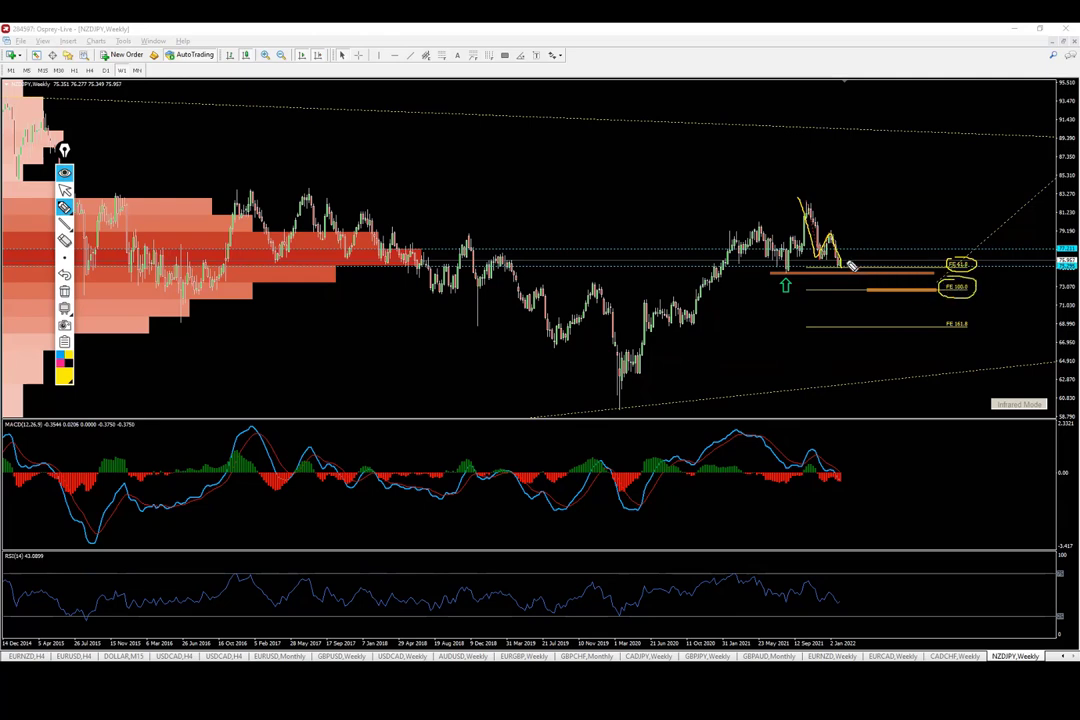
pyautogui.moveTo(846, 261)
pyautogui.mouseDown()
pyautogui.moveTo(855, 282)
pyautogui.moveTo(876, 236)
pyautogui.mouseUp()
pyautogui.click(65, 292)
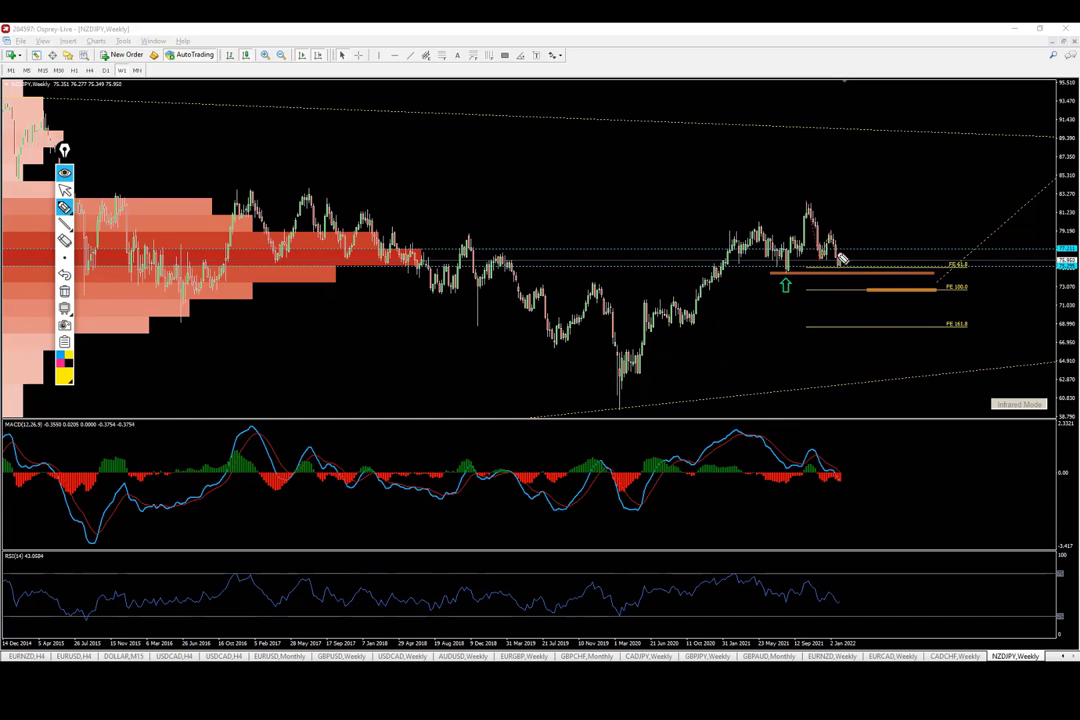
# Sketch NZDJPY's drop through the orange band, box the zone down to FE 100.0, trace the decline into it, and clear everything
pyautogui.moveTo(842, 264); pyautogui.dragTo(850, 282)
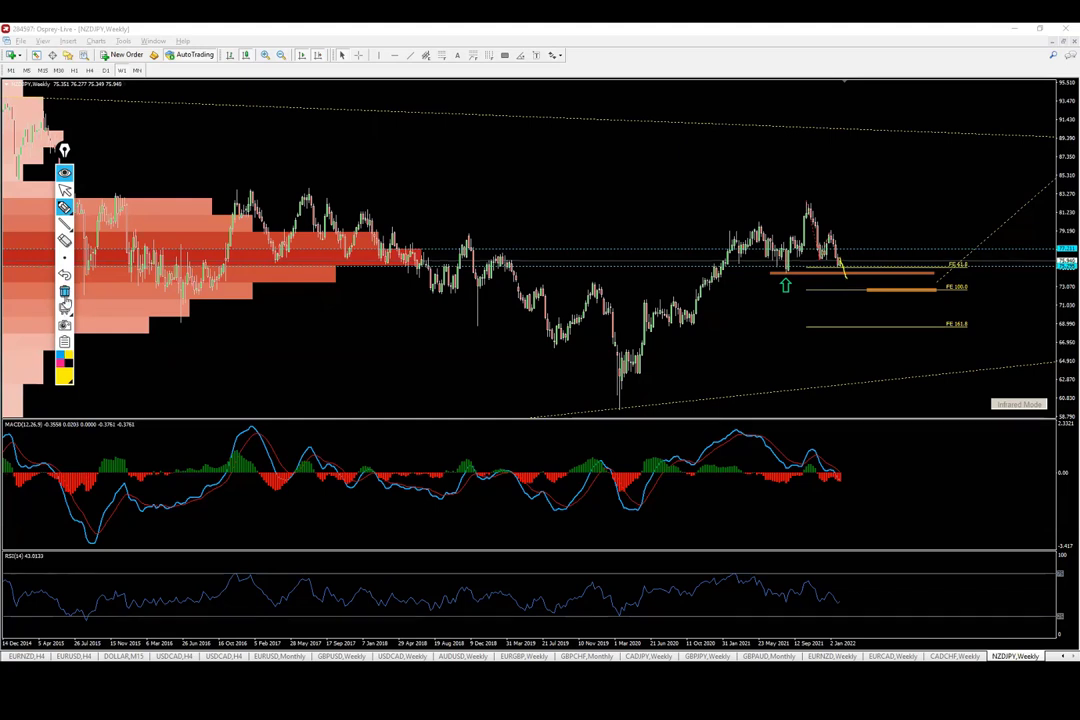
pyautogui.click(65, 291)
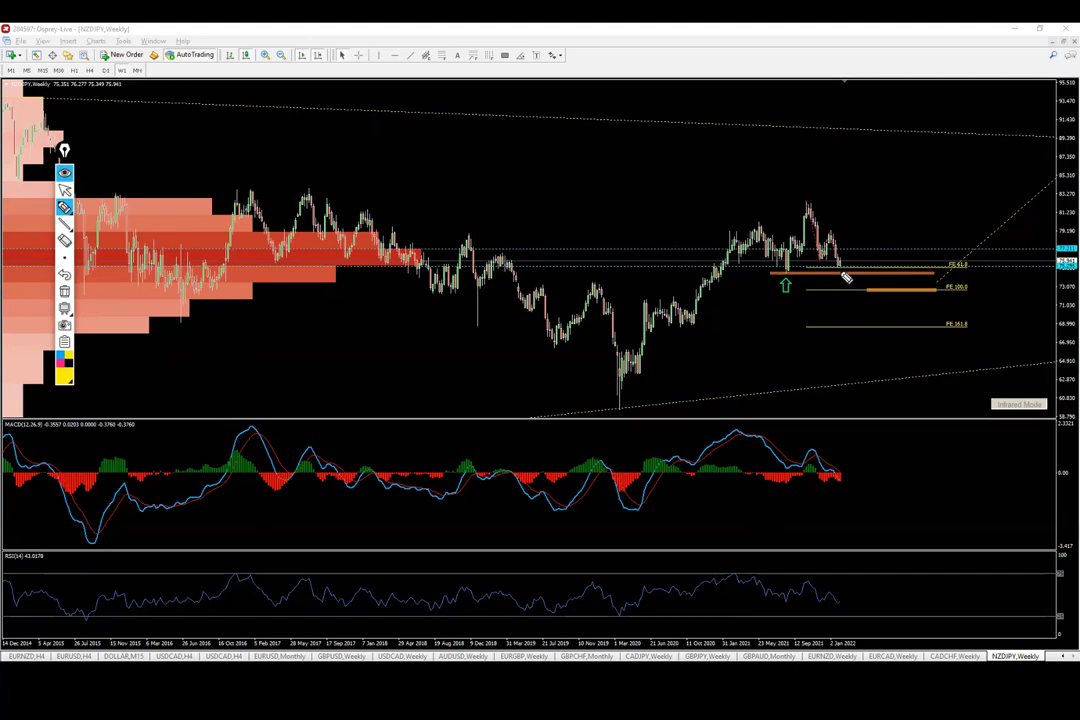
pyautogui.moveTo(840, 270)
pyautogui.mouseDown()
pyautogui.moveTo(863, 277)
pyautogui.moveTo(863, 289)
pyautogui.moveTo(842, 270)
pyautogui.mouseUp()
pyautogui.moveTo(905, 286); pyautogui.dragTo(893, 295)
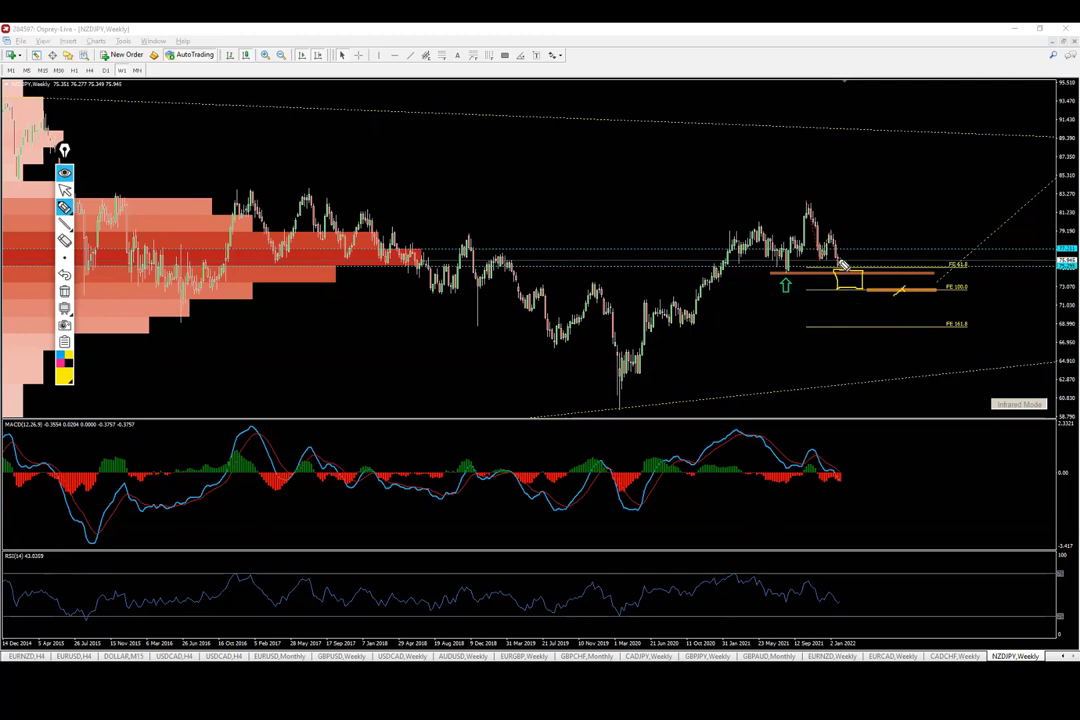
pyautogui.moveTo(803, 210); pyautogui.dragTo(864, 289)
pyautogui.click(64, 292)
# Sketch a boxed reversal and rebound at NZDJPY's upper orange band, add a horizontal line near the recent high, and clear all strokes
pyautogui.moveTo(841, 263)
pyautogui.mouseDown()
pyautogui.moveTo(839, 283)
pyautogui.moveTo(873, 282)
pyautogui.moveTo(850, 265)
pyautogui.moveTo(884, 224)
pyautogui.mouseUp()
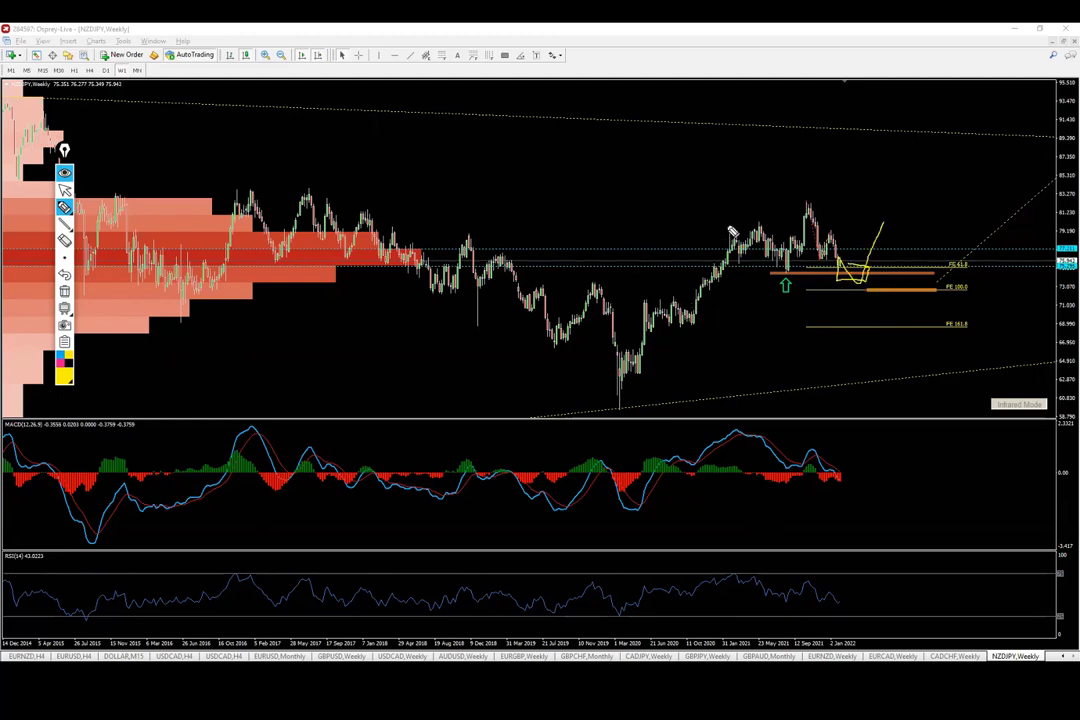
pyautogui.moveTo(719, 208); pyautogui.dragTo(1078, 208)
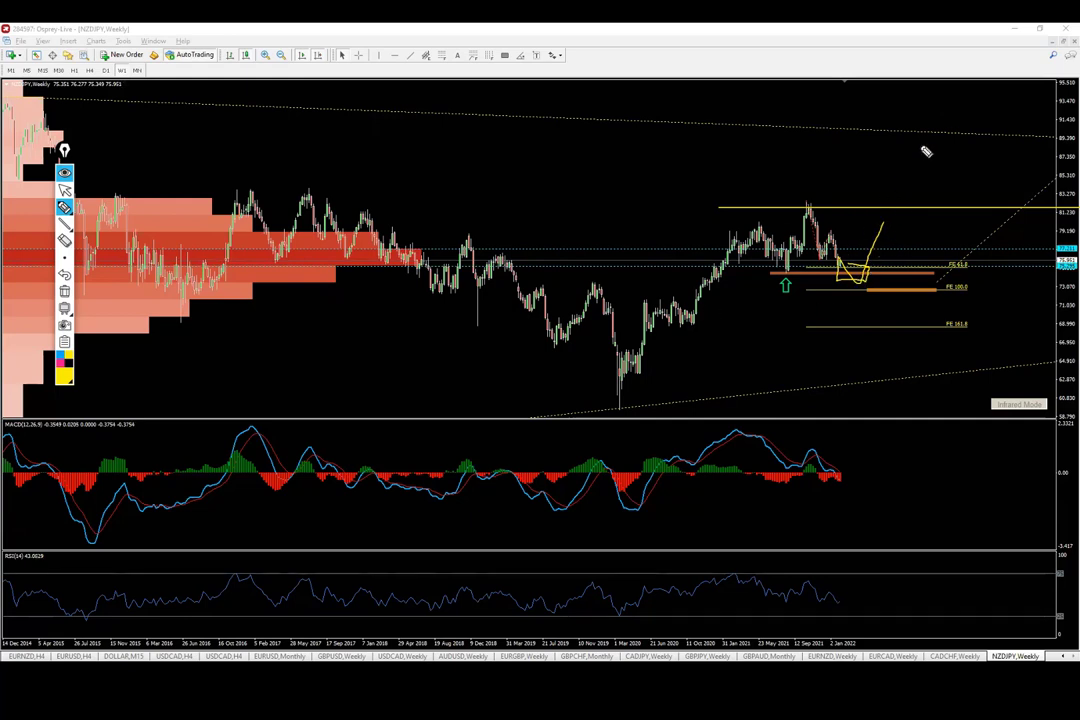
pyautogui.moveTo(826, 266); pyautogui.dragTo(861, 281)
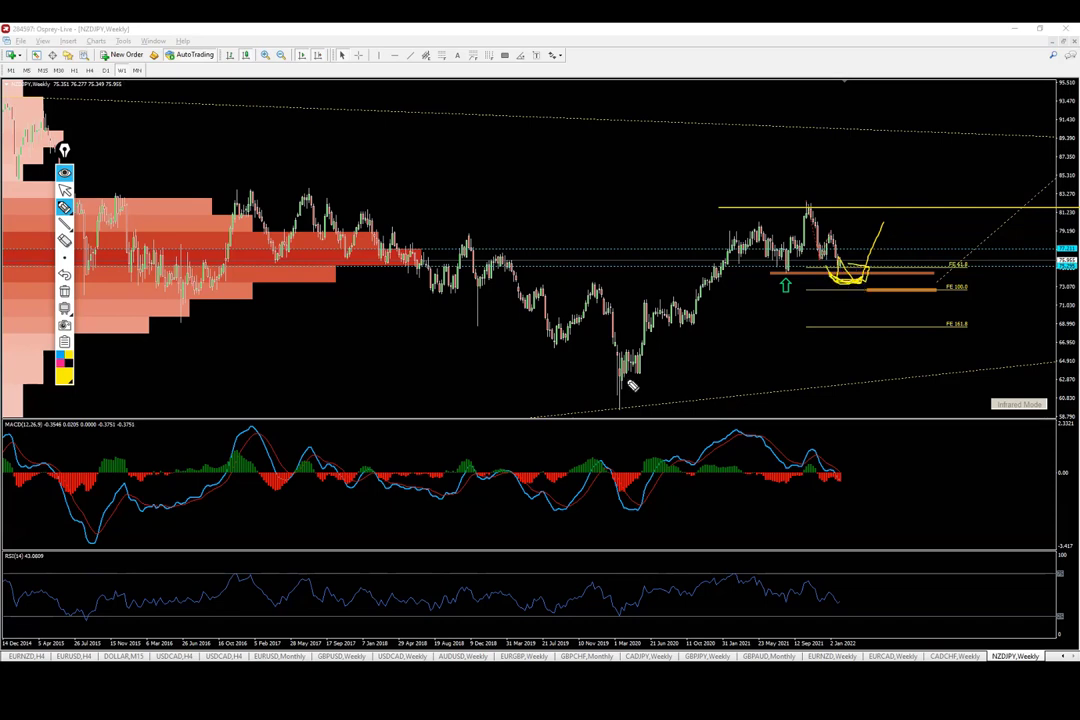
pyautogui.click(65, 291)
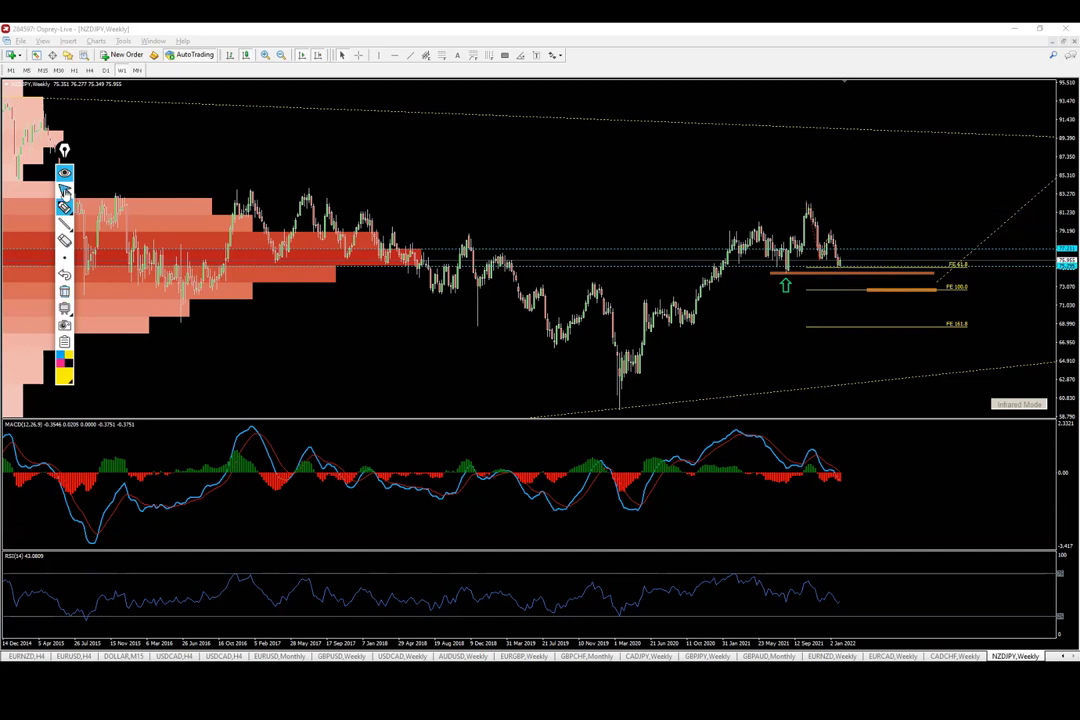
pyautogui.click(65, 191)
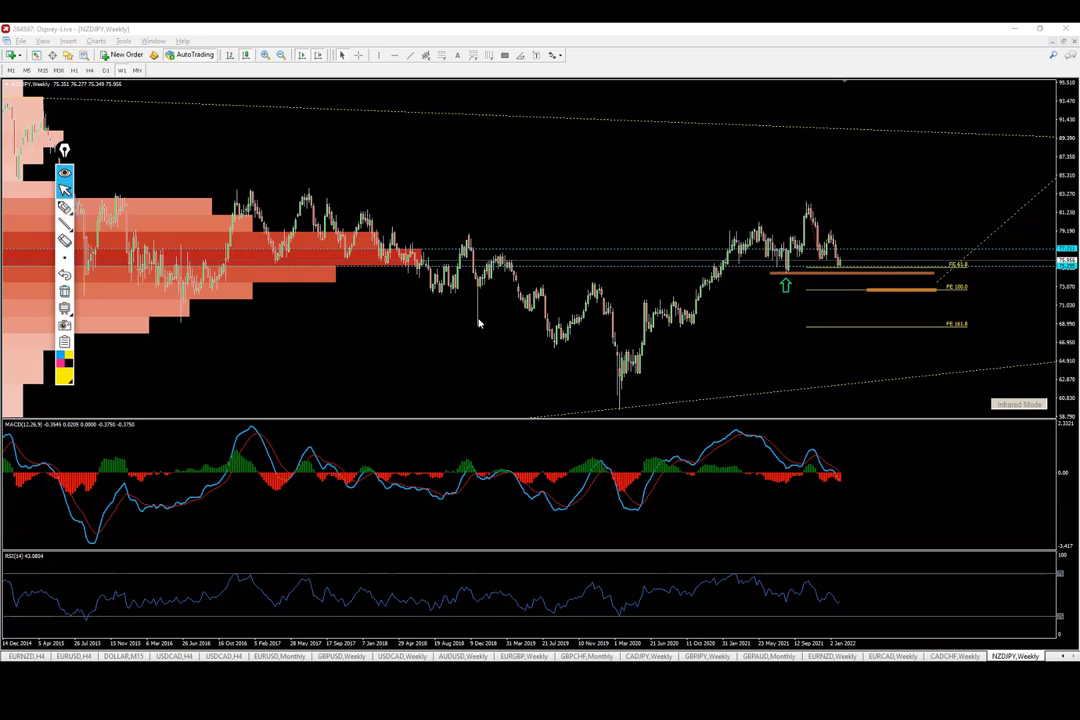